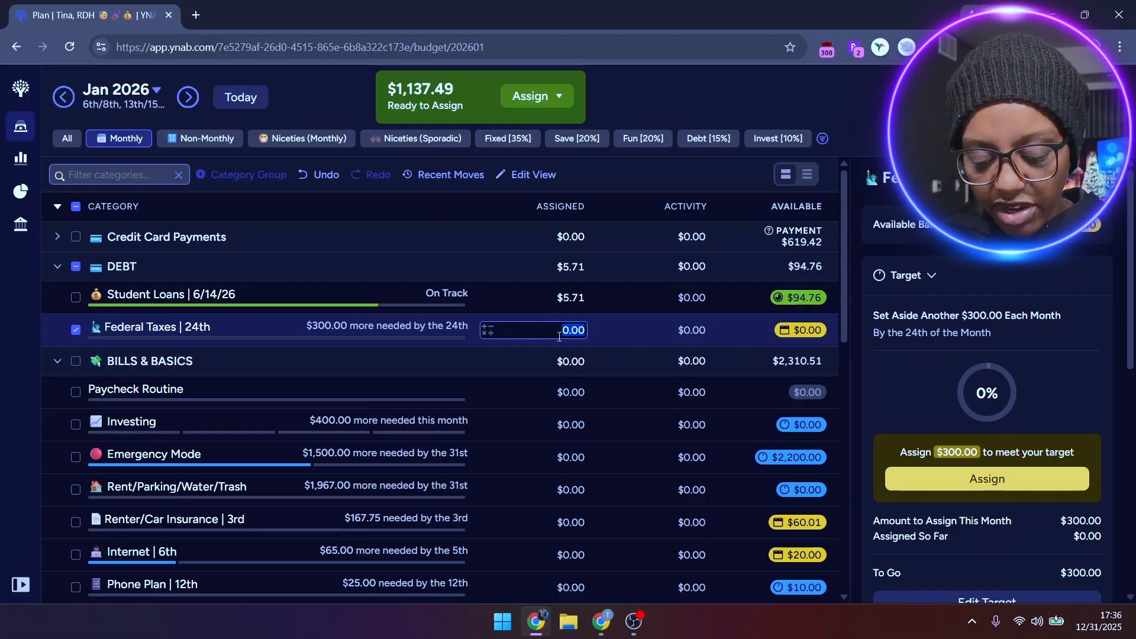
text(75)
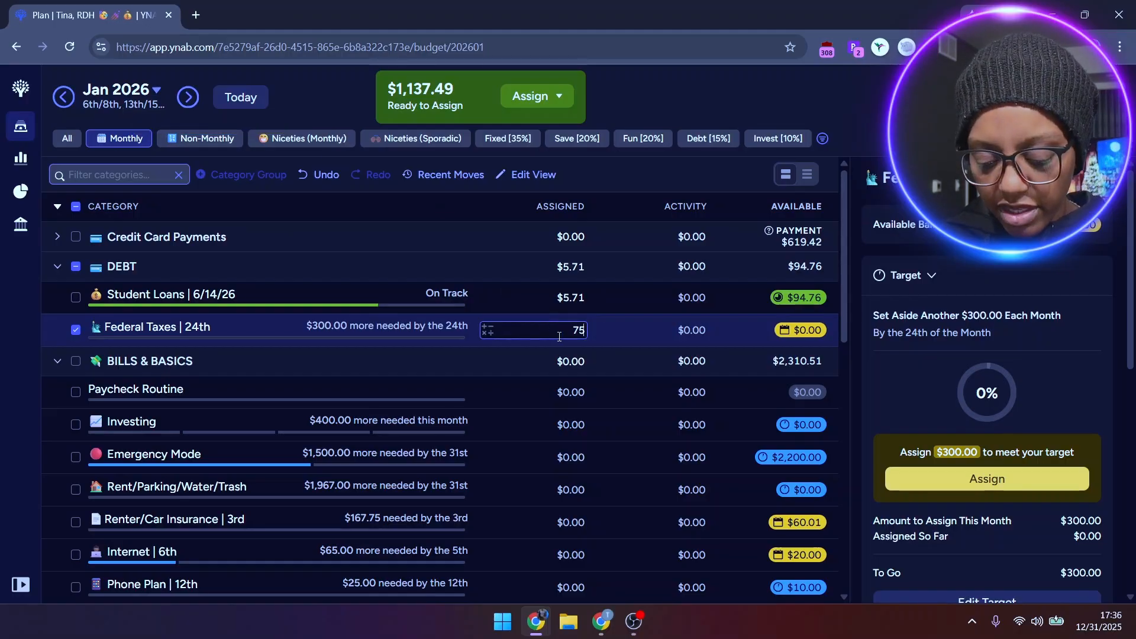
text(*5)
key(Return)
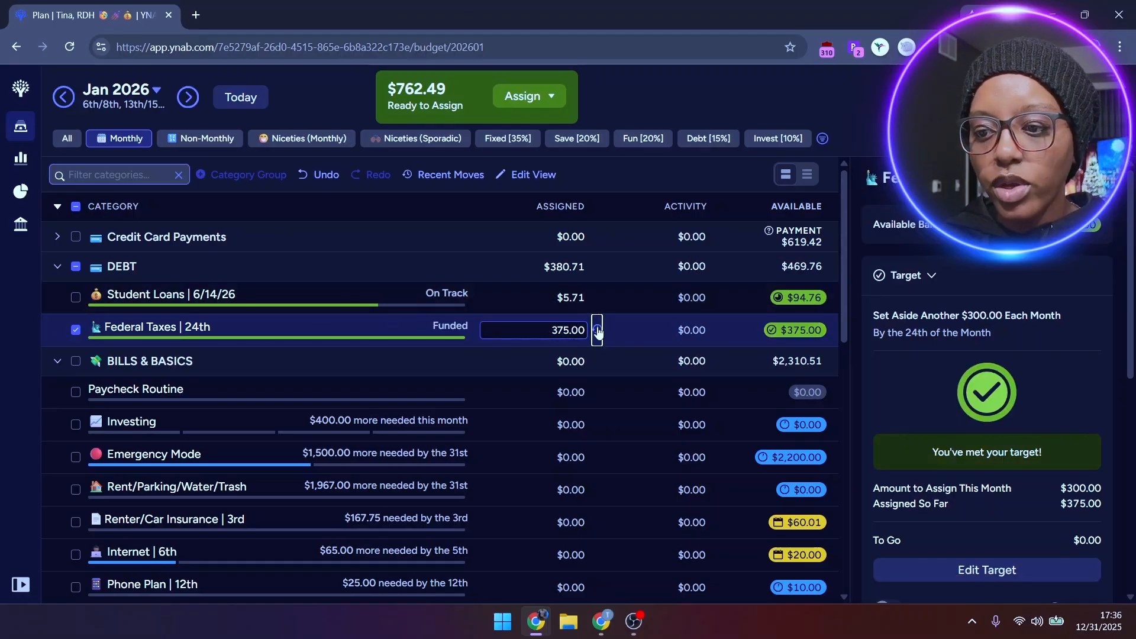
click(323, 175)
Assign $75 to Federal Taxes for January 2026 and collapse the DEBT group.
click(570, 331)
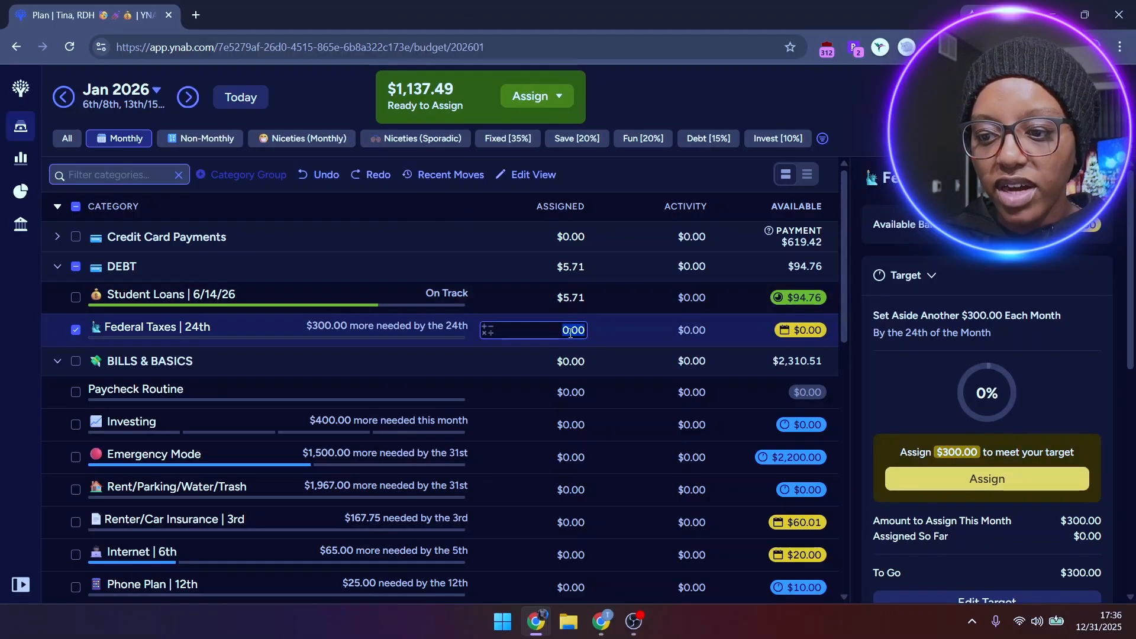
text(75)
key(Return)
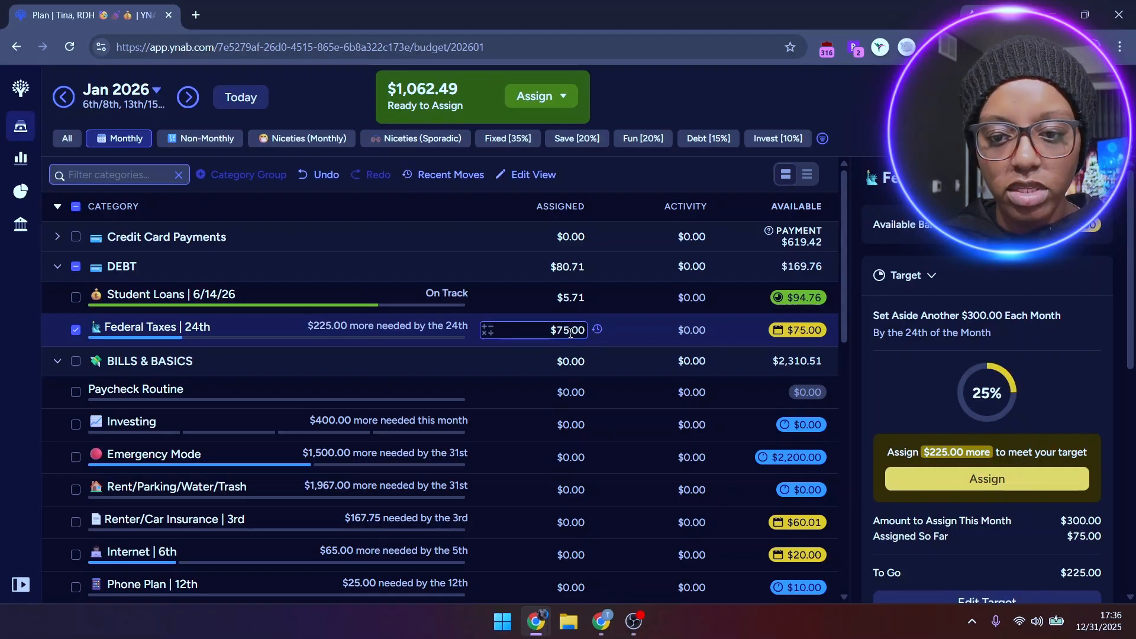
click(57, 266)
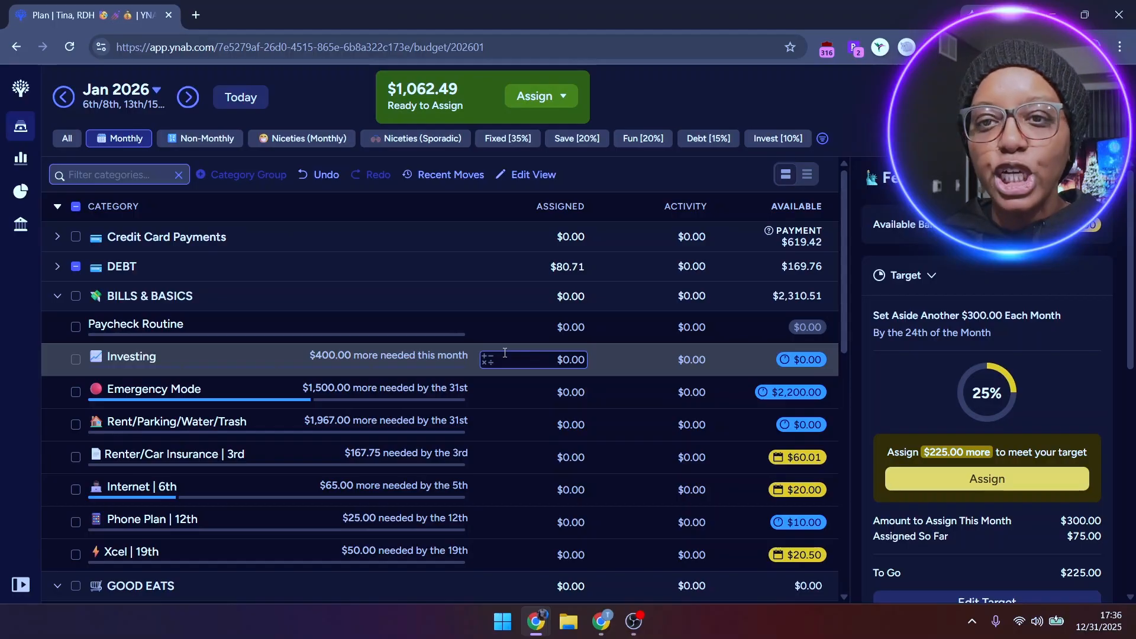
Assign $110 to the Emergency Mode category for January 2026.
click(547, 393)
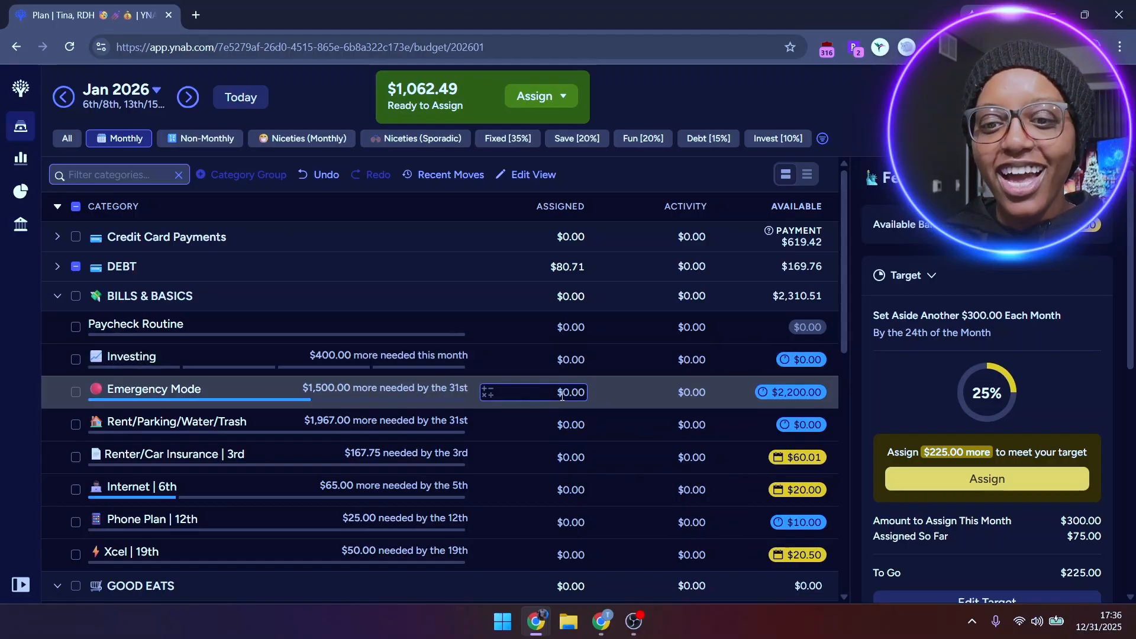
click(562, 392)
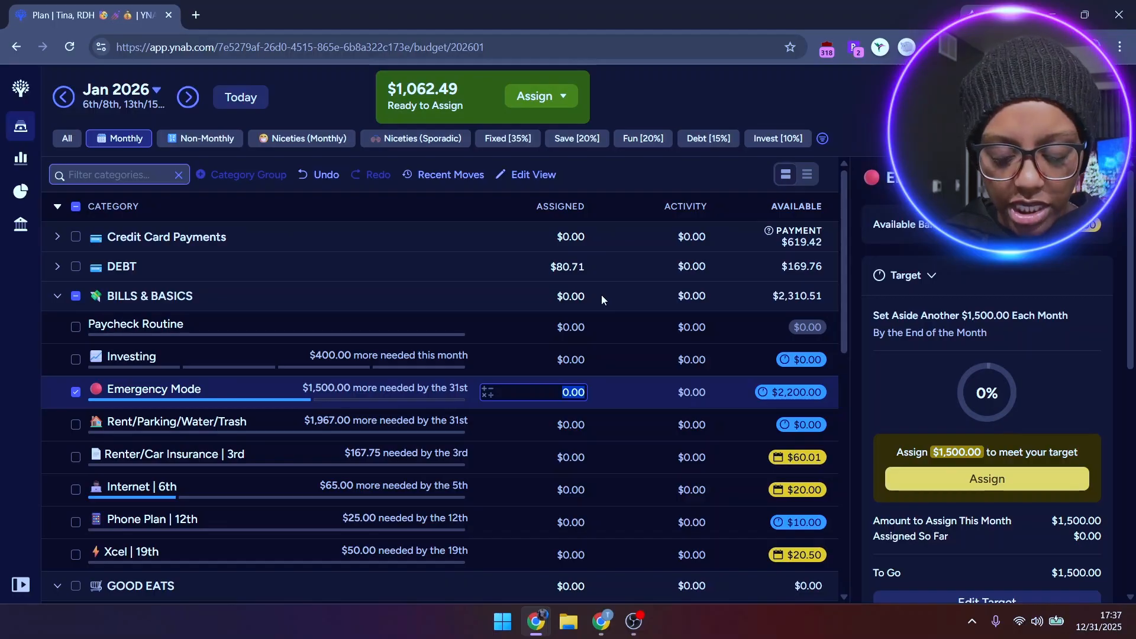
text(110)
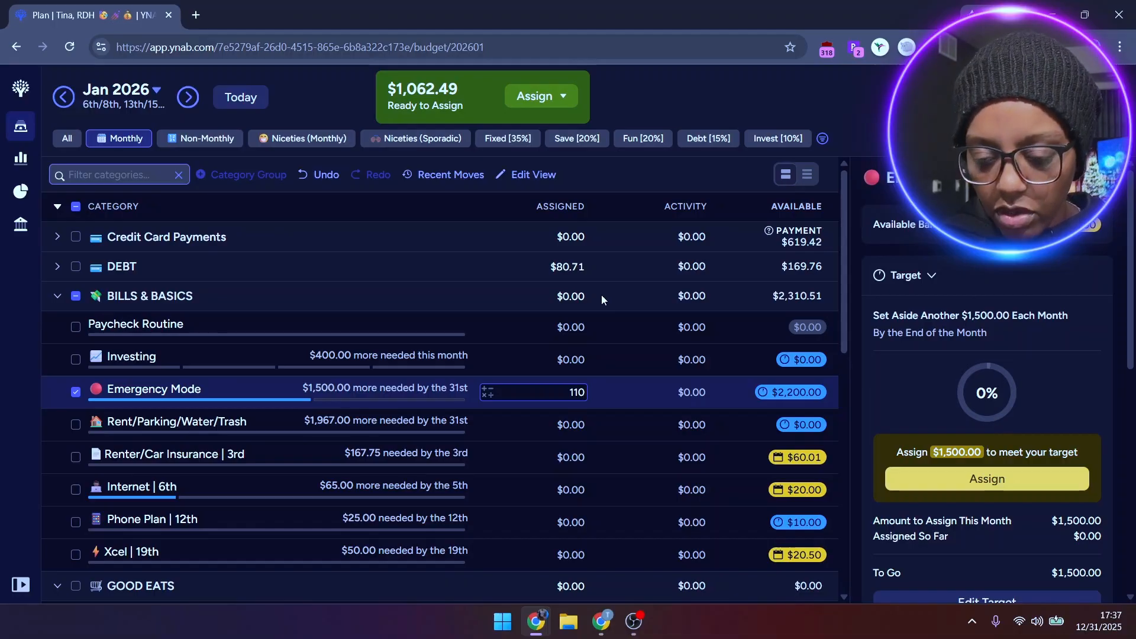
key(Return)
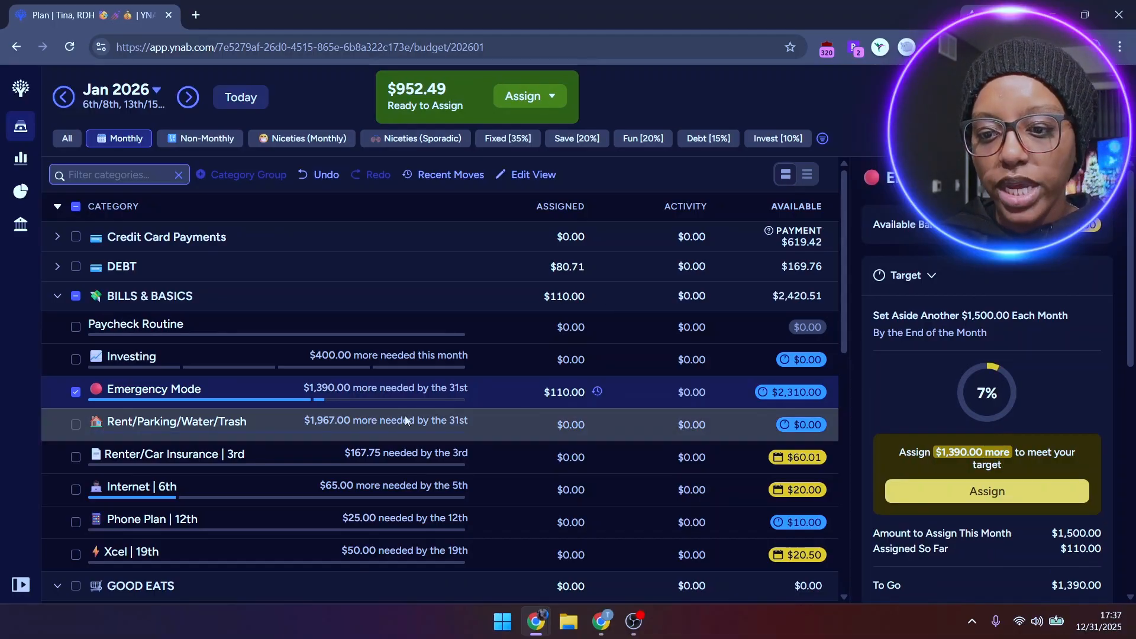
Edit the January 2026 month note to read "6th/8th,13th/15th,22nd,27th/29th".
click(570, 424)
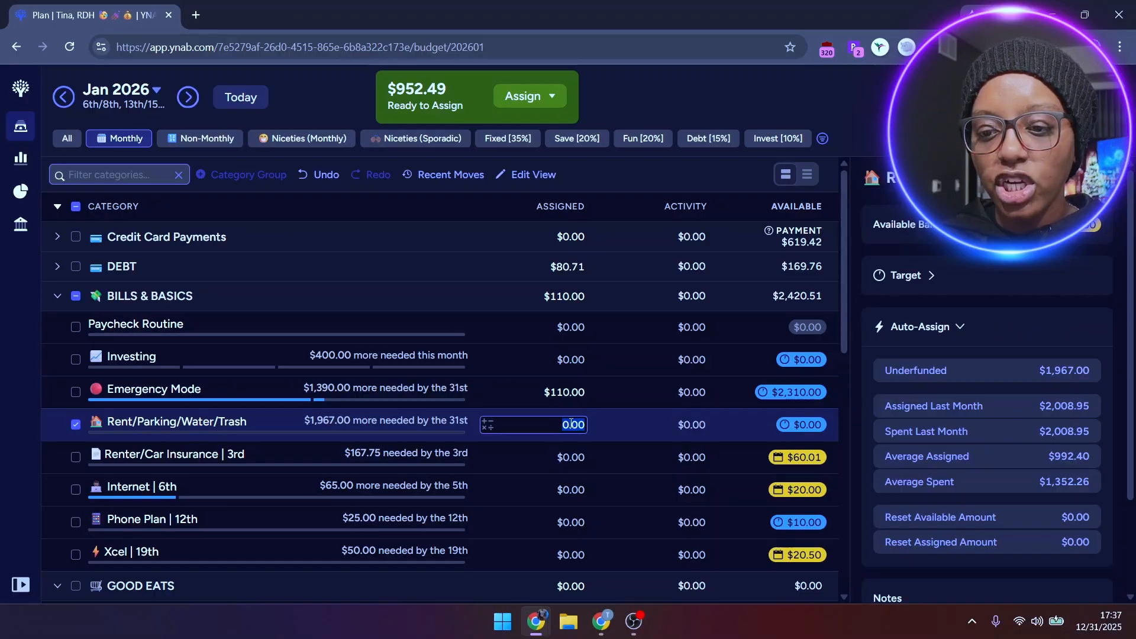
click(107, 106)
click(107, 106)
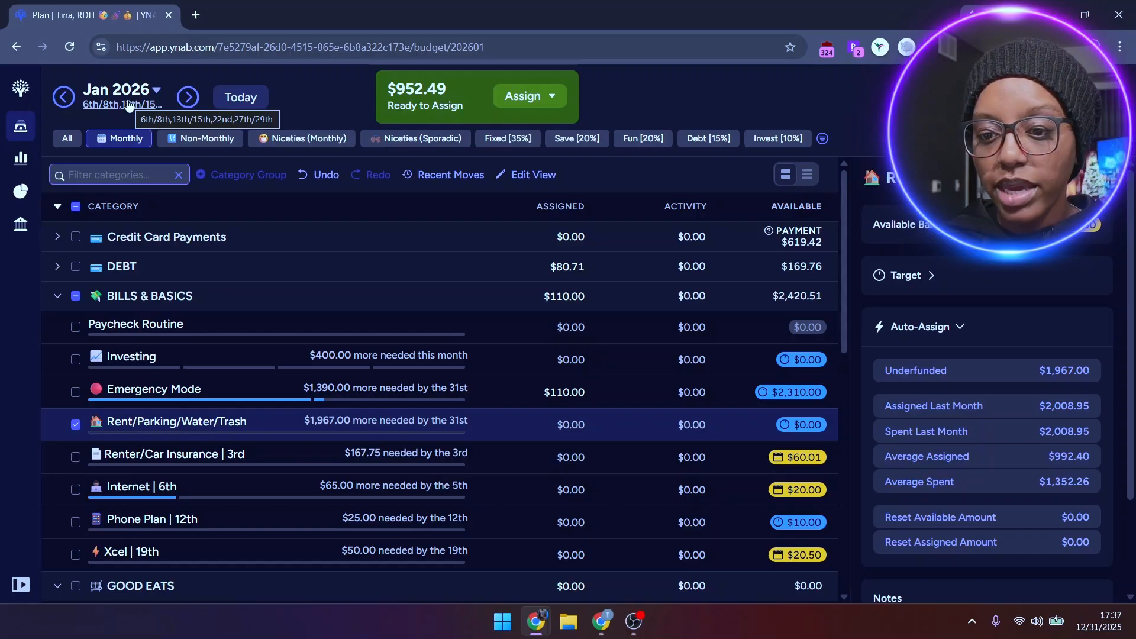
Assign $300 to the Rent/Parking/Water/Trash category.
click(580, 426)
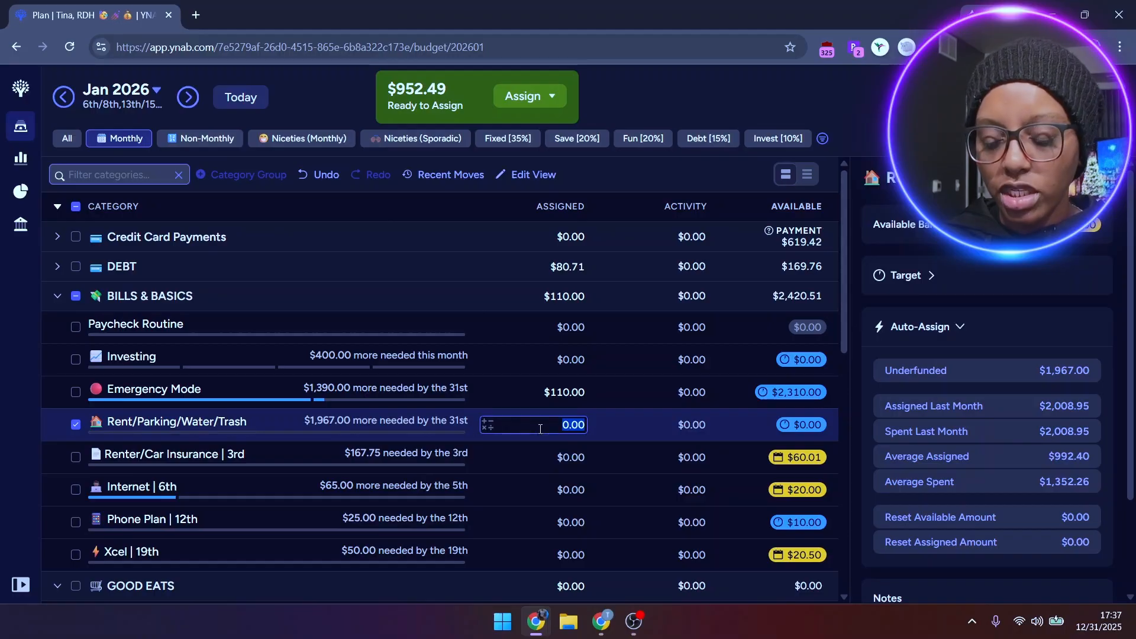
text(300)
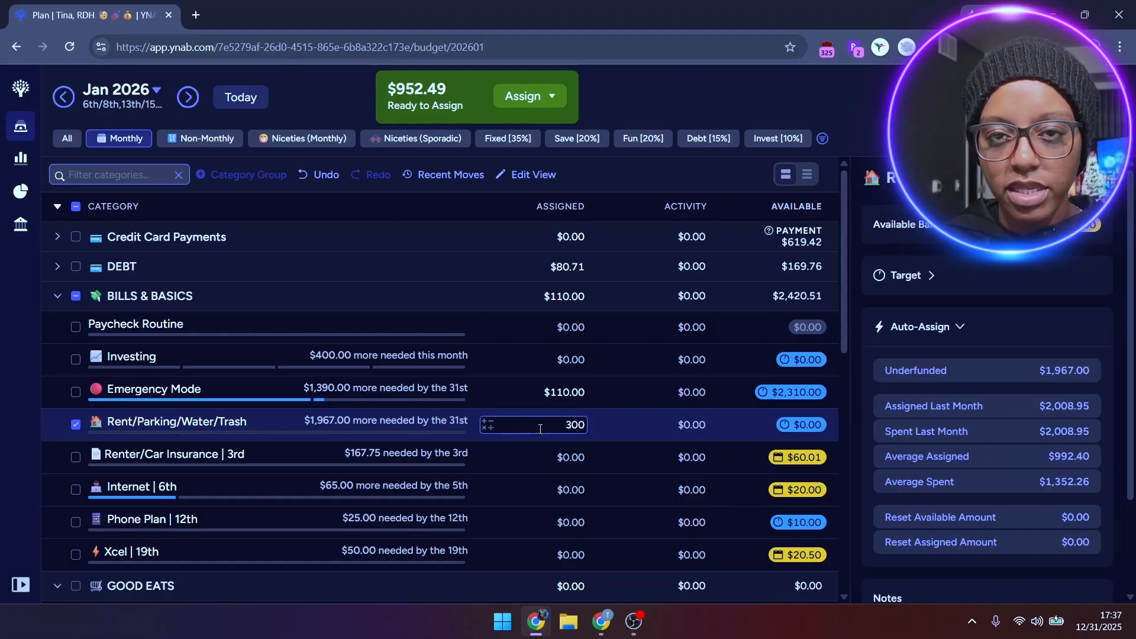
key(Return)
Fully fund the Renter/Car Insurance target with $167.75 and the Internet target with $65.
click(556, 455)
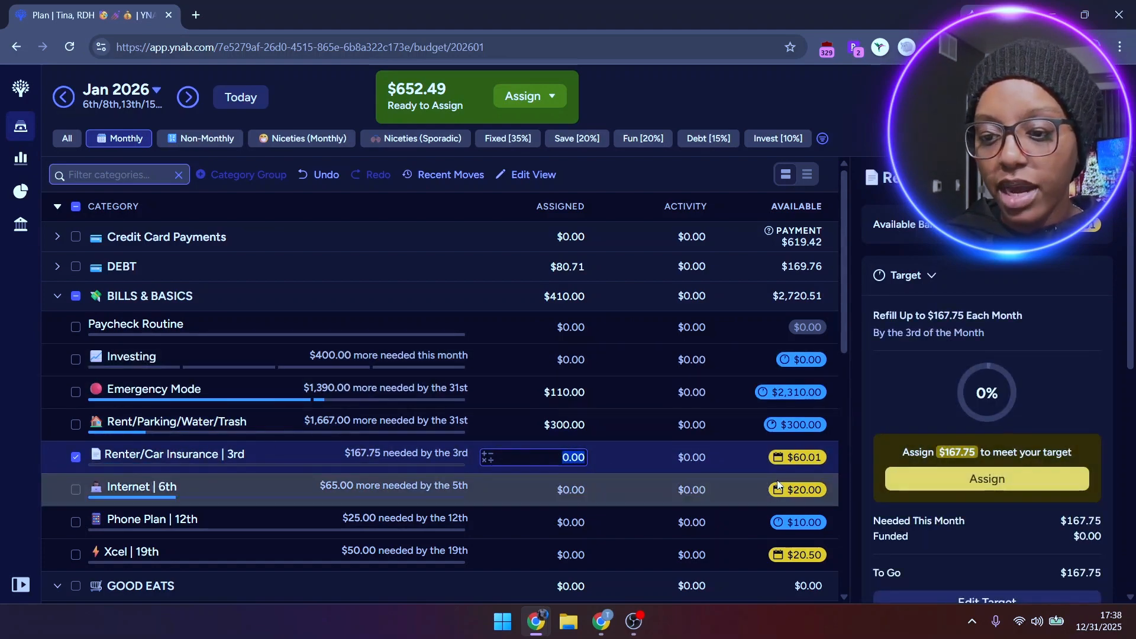
click(1056, 478)
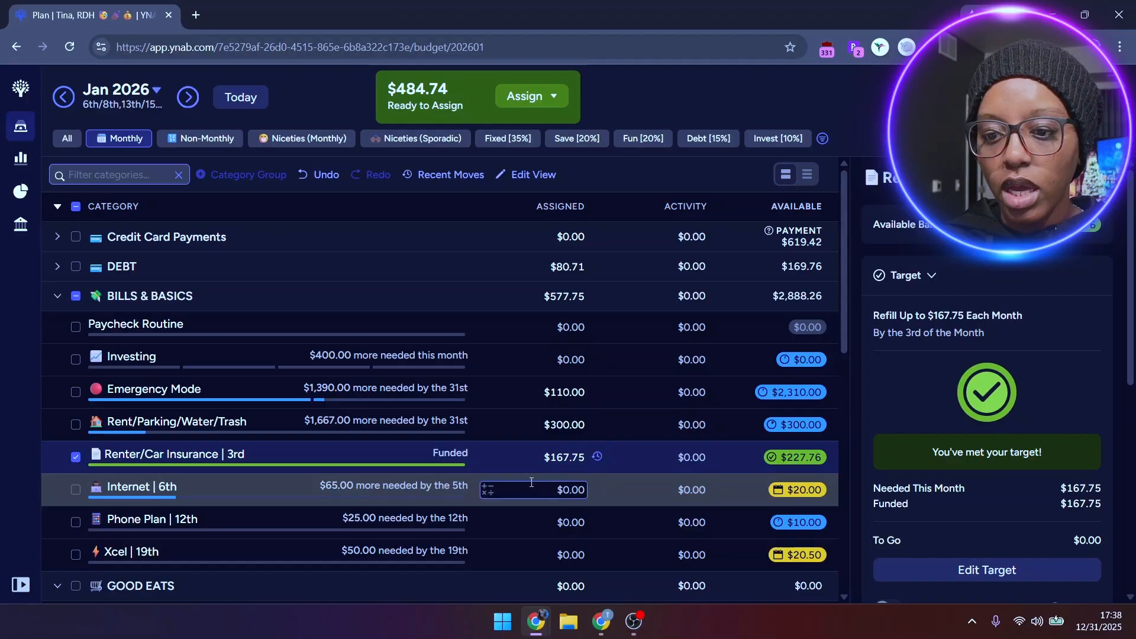
click(442, 484)
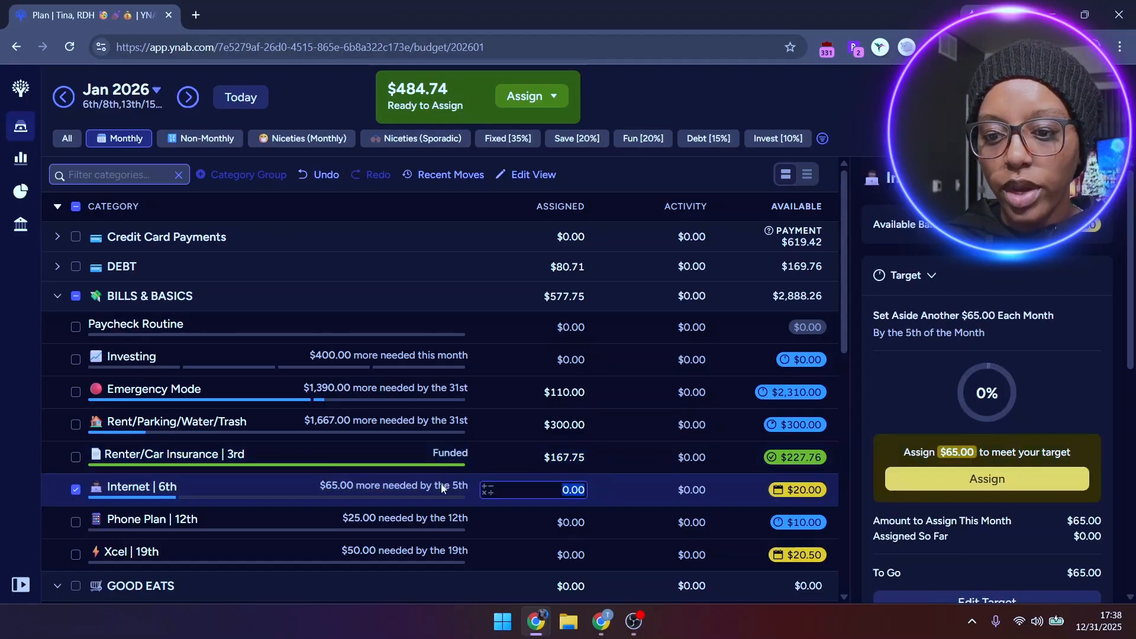
click(1006, 480)
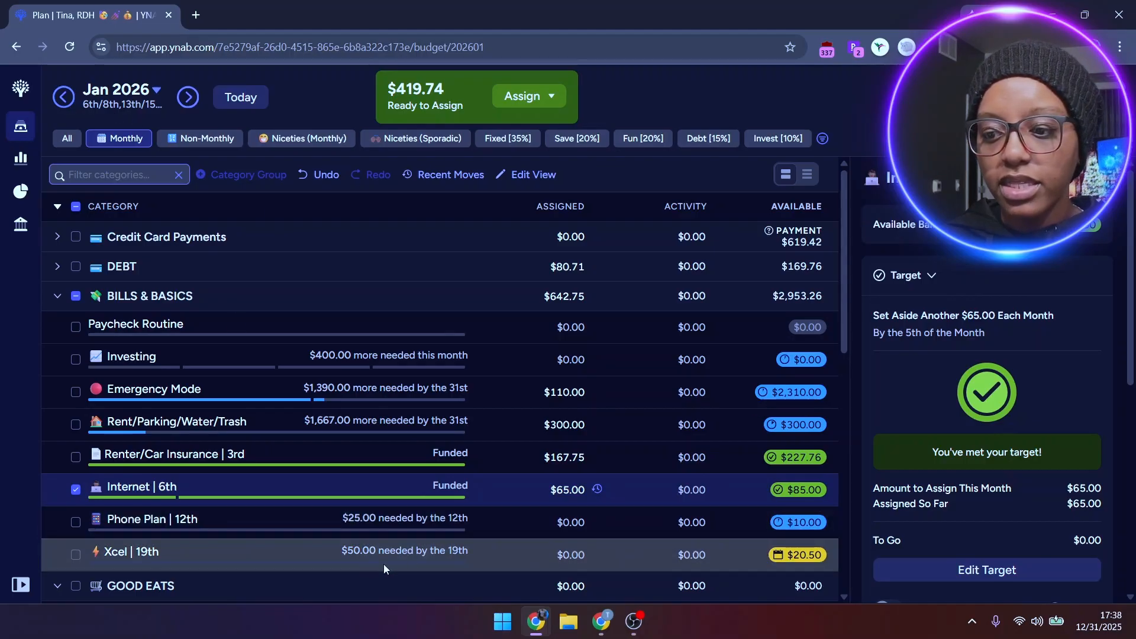
Assign $5.00 to the Phone Plan category and deselect it.
click(577, 521)
text(+500)
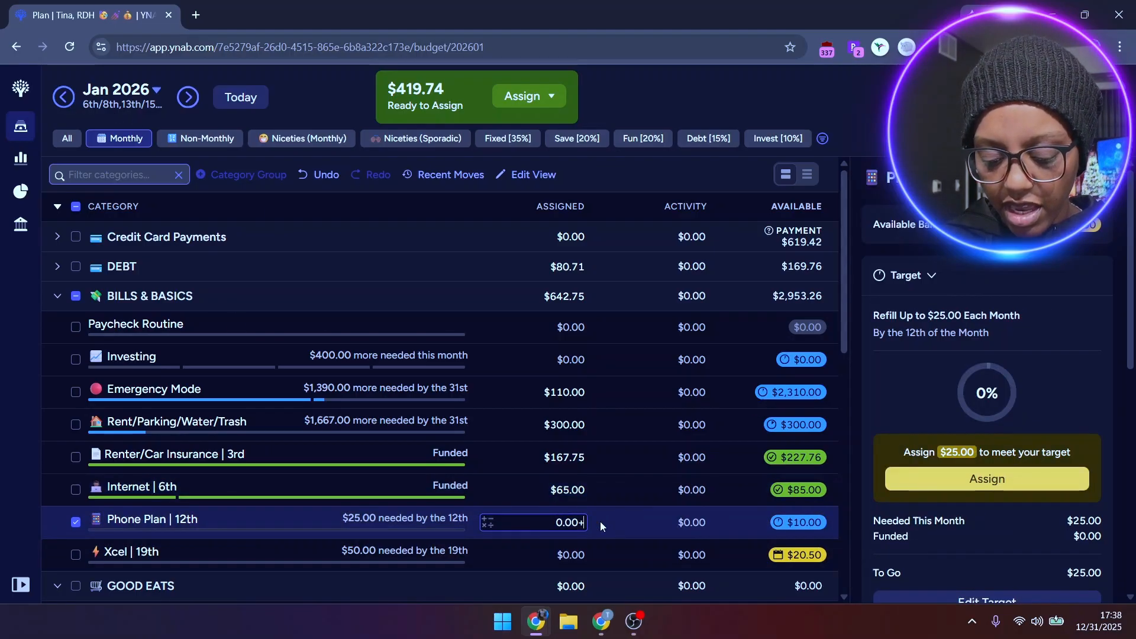
key(BackSpace)
key(BackSpace)
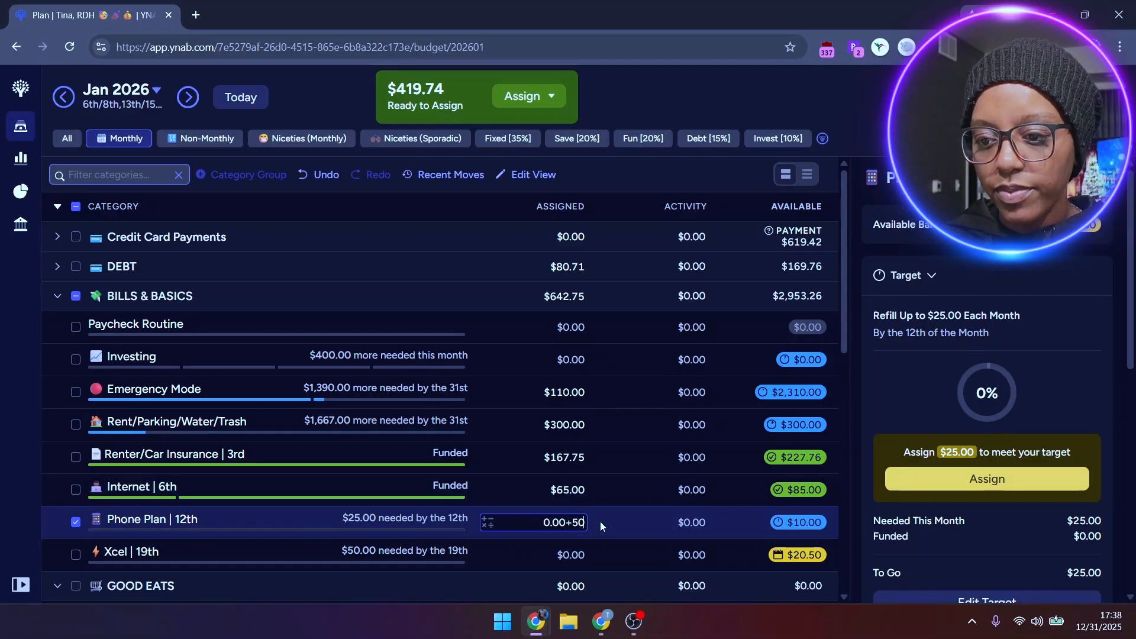
text(.00)
key(Return)
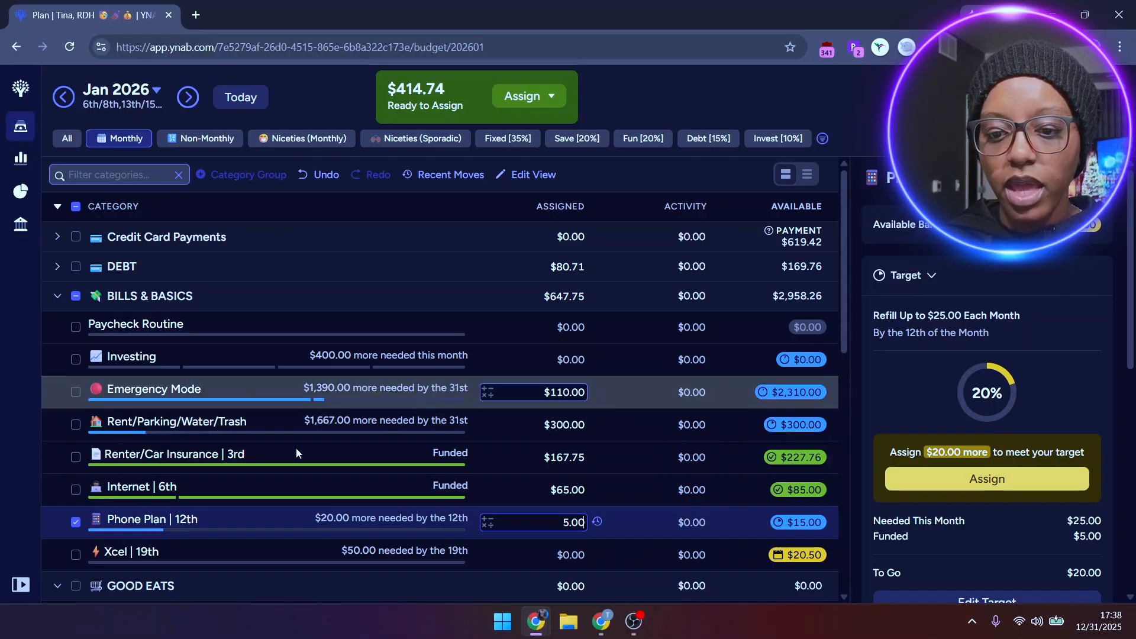
click(77, 522)
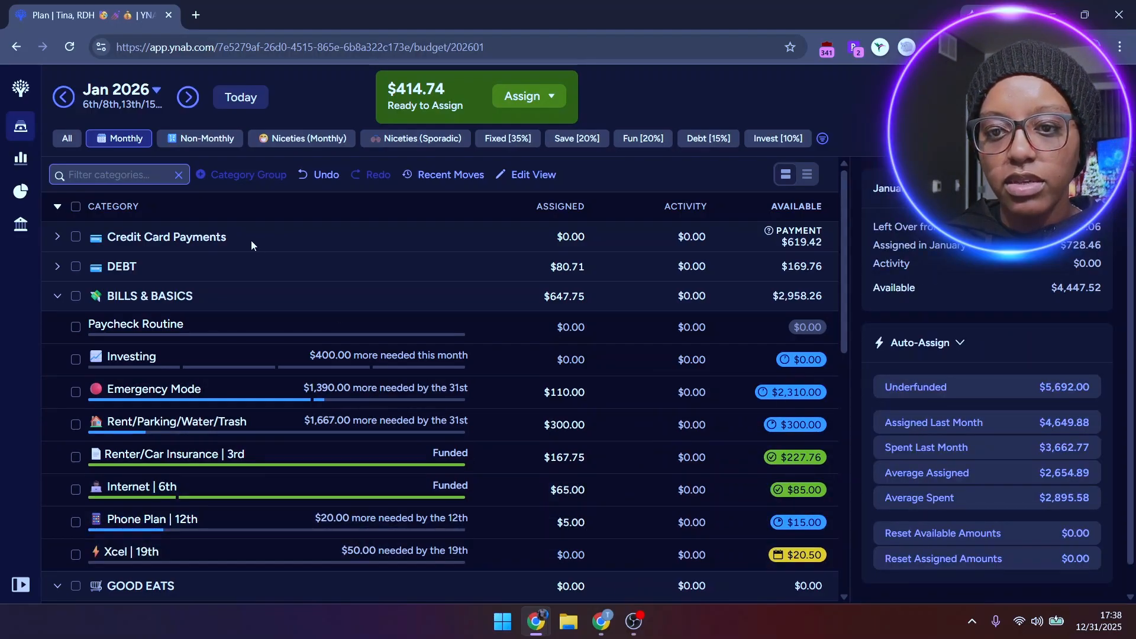
Assign $15 to the Xcel category and collapse the BILLS & BASICS group.
click(89, 106)
click(321, 101)
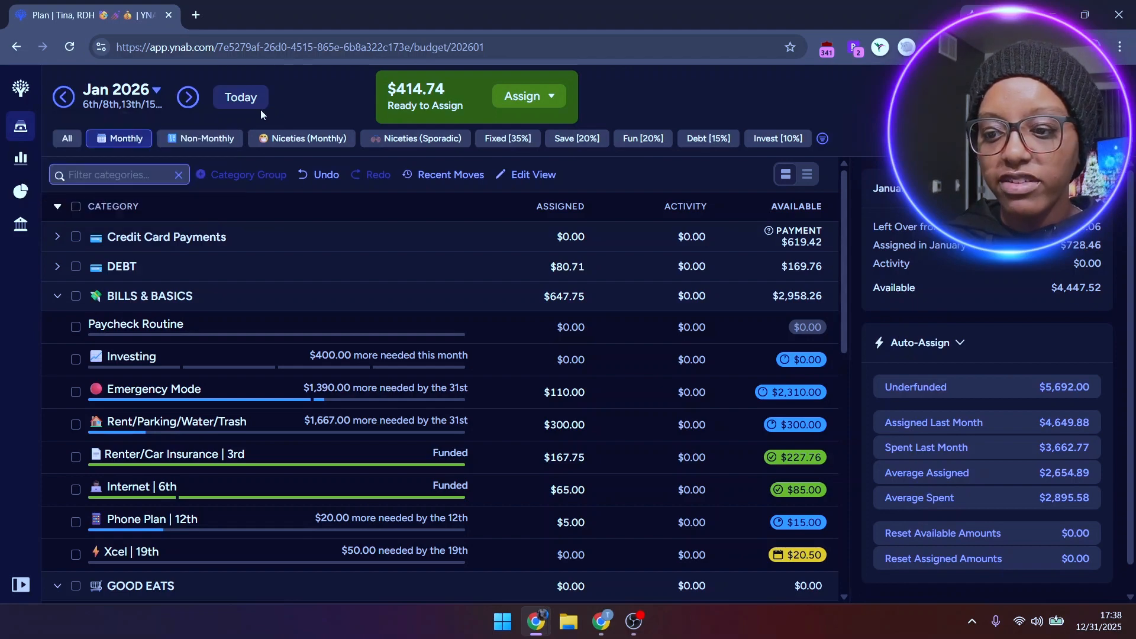
click(542, 523)
click(555, 550)
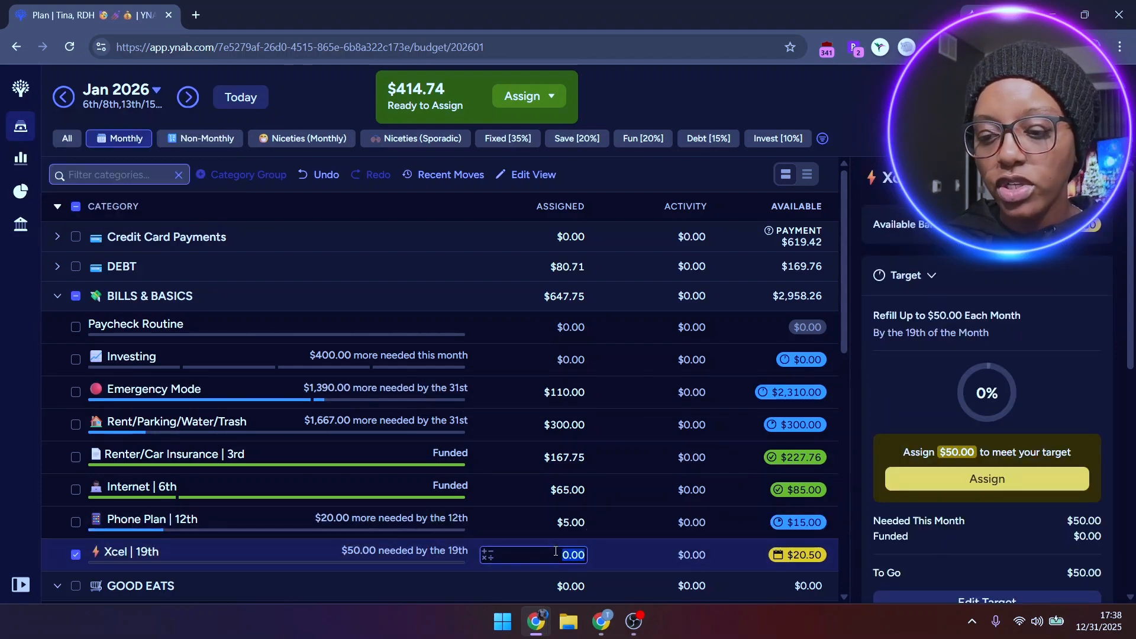
text(15)
key(Return)
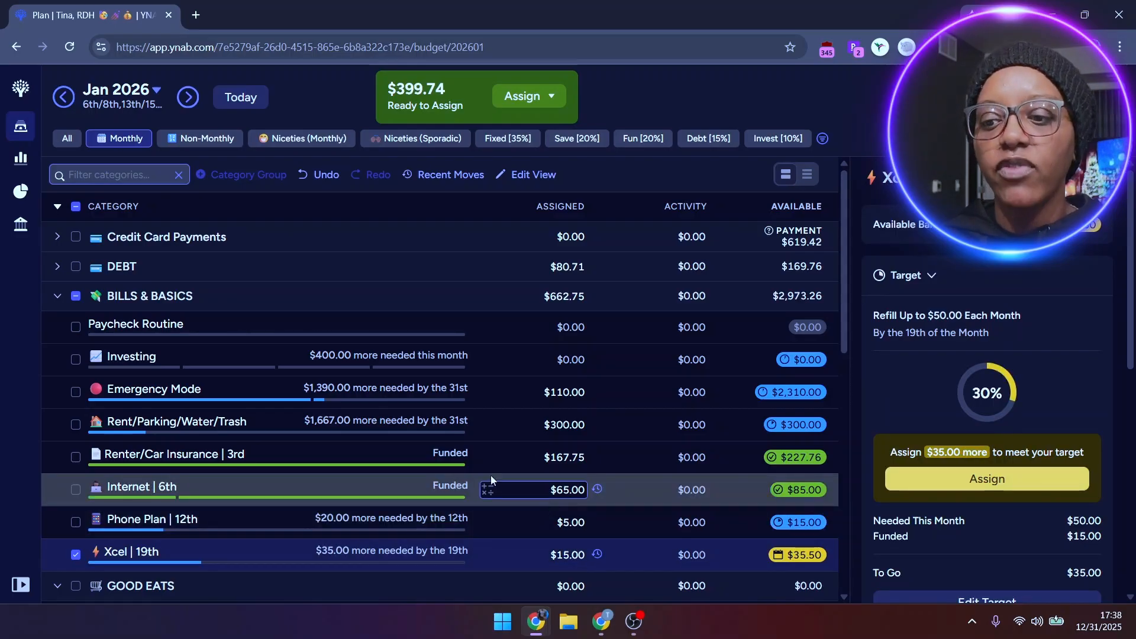
click(77, 300)
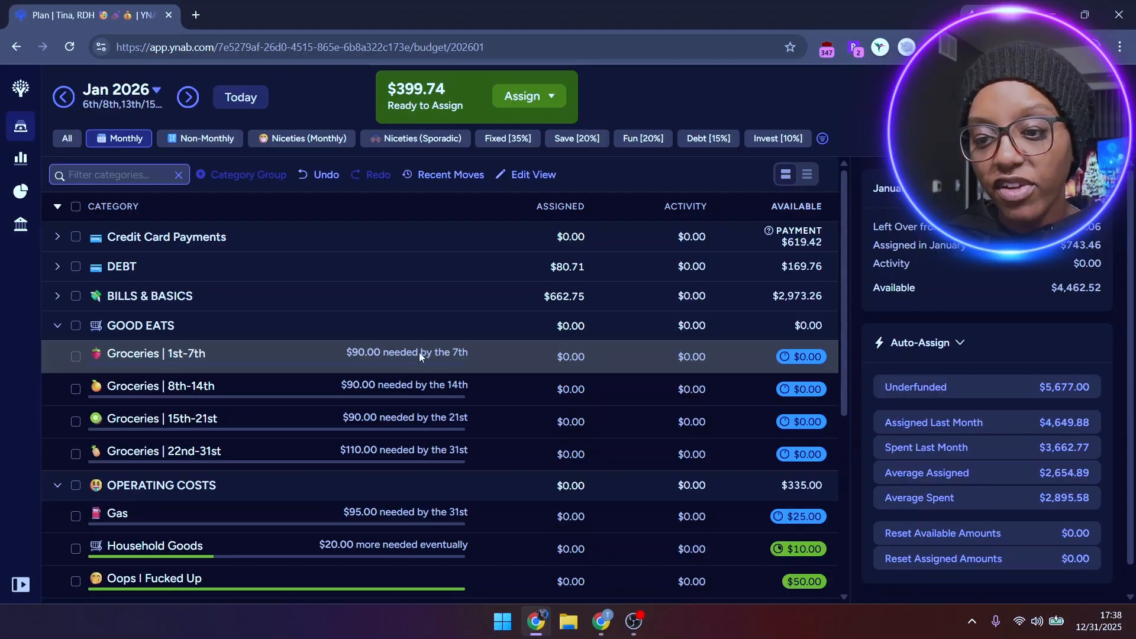
Assign $30 to the Groceries 1st-7th category and collapse the GOOD EATS group.
click(543, 358)
click(544, 362)
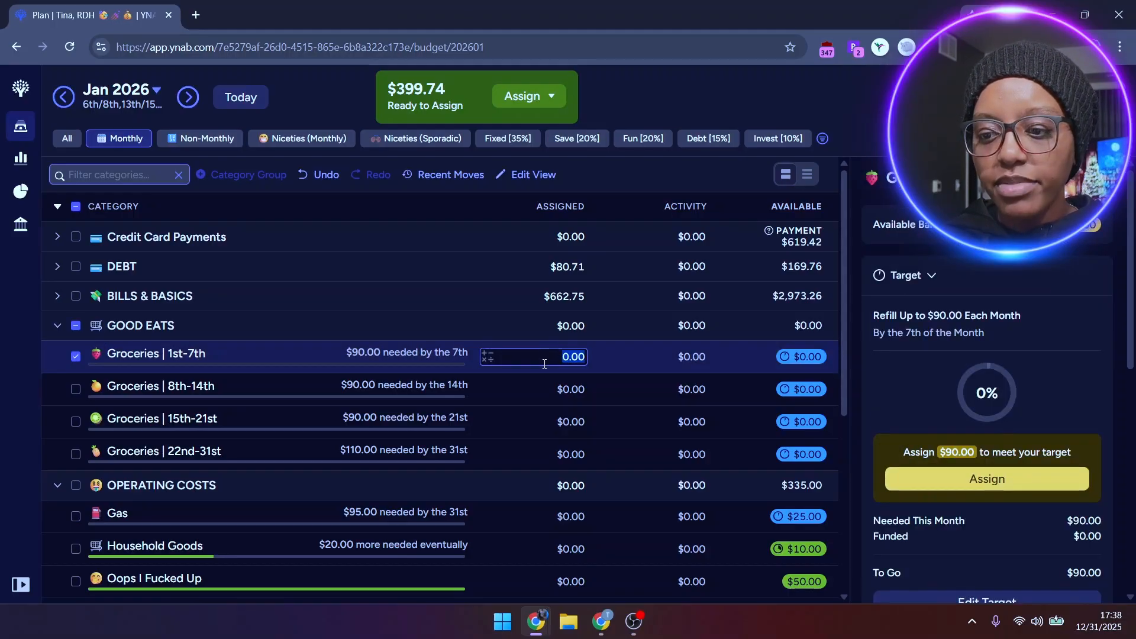
text(30)
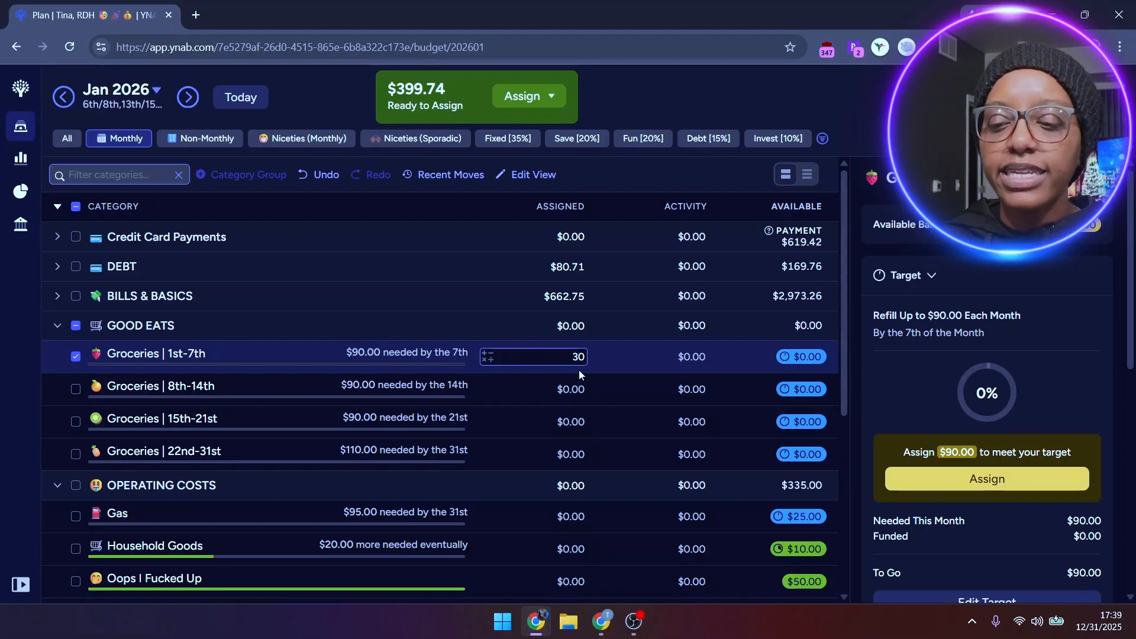
key(Return)
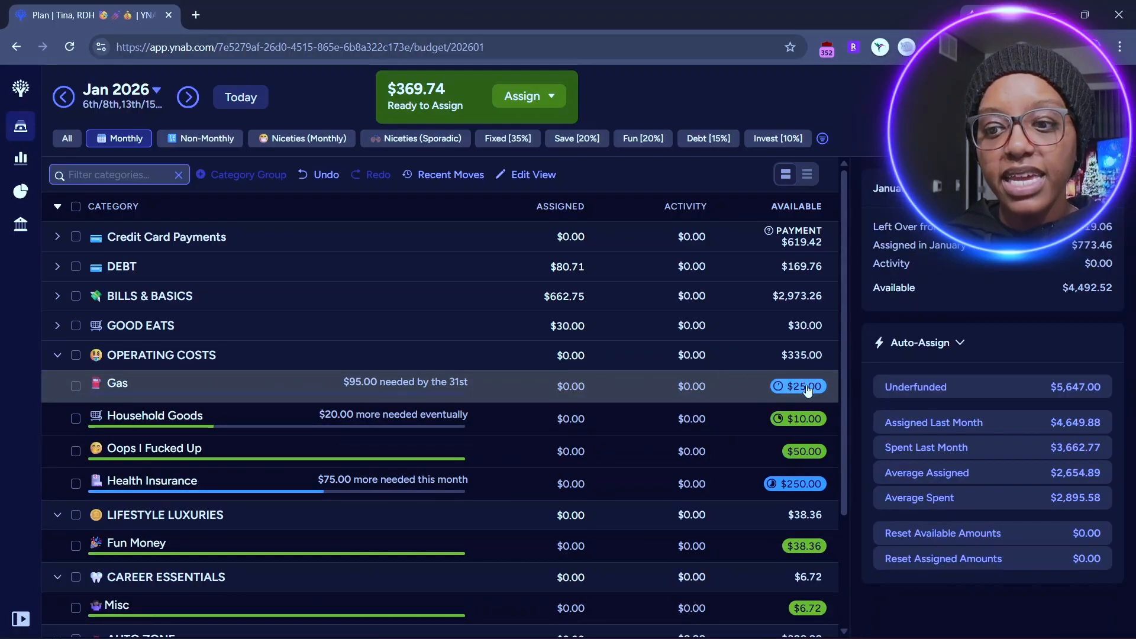
Review the Gas category's December 2025 assignments and activity, and assign $20 to Gas for January 2026.
mouse_move(808, 390)
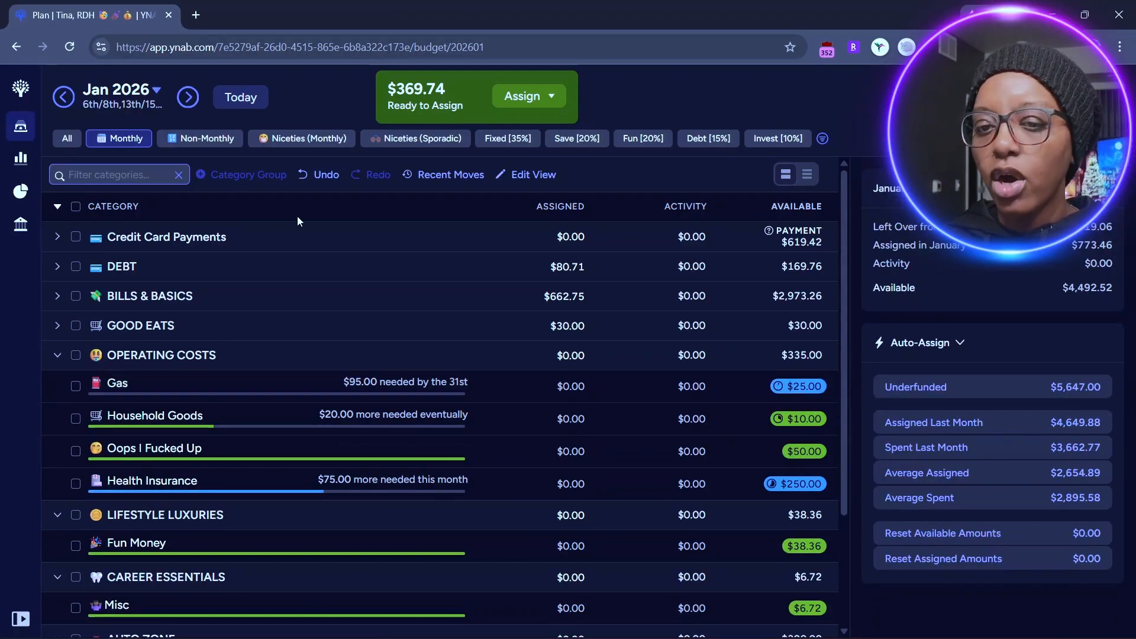
click(251, 395)
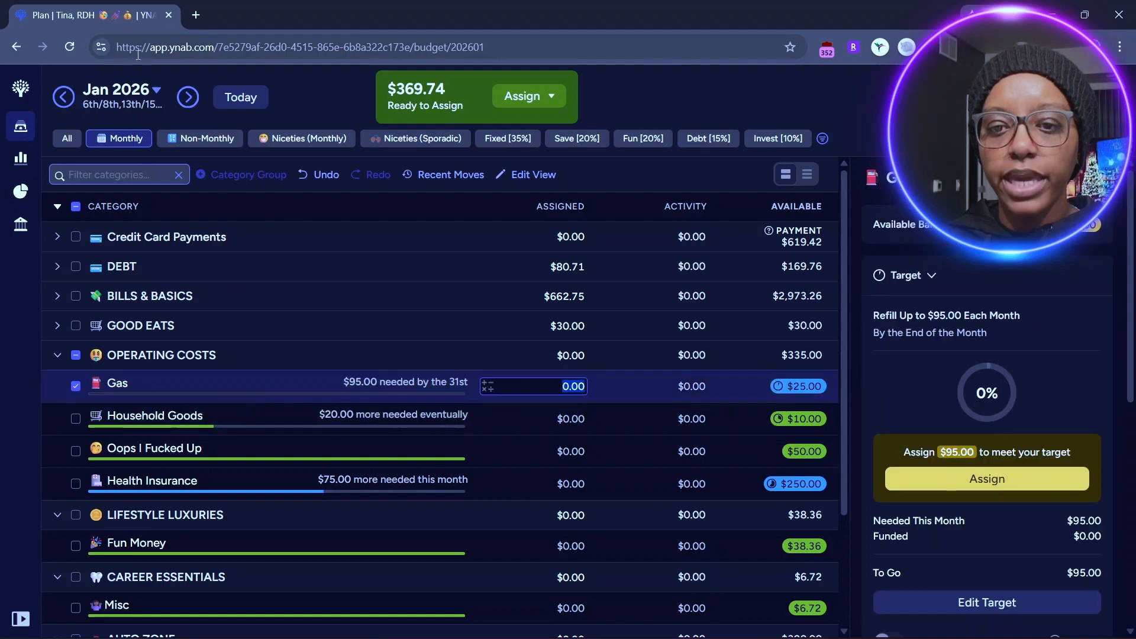
click(64, 98)
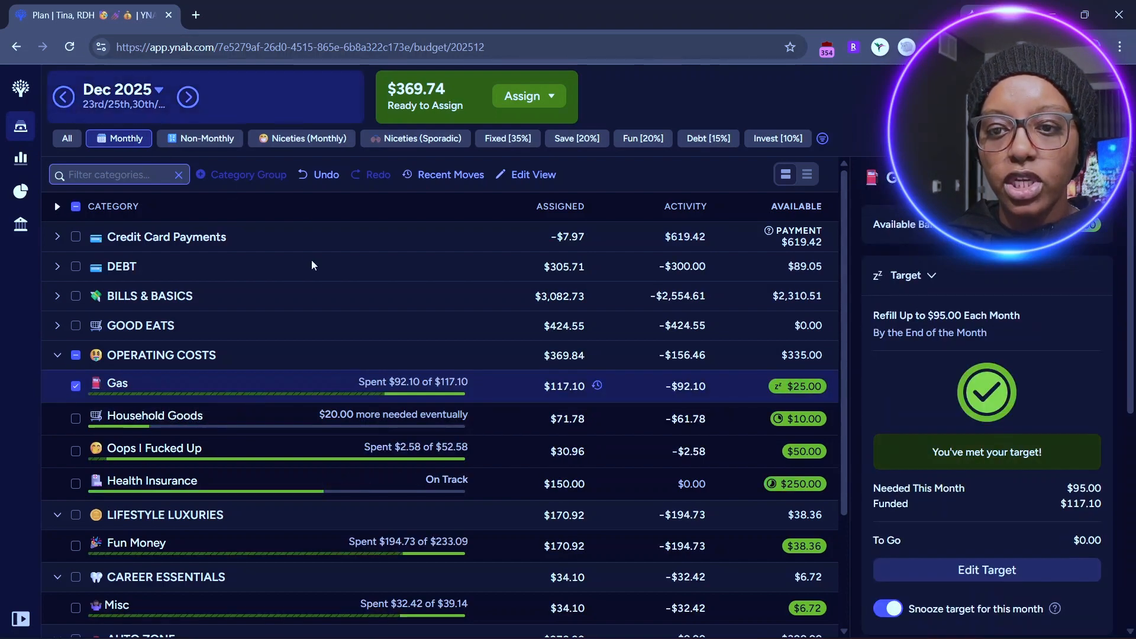
click(528, 393)
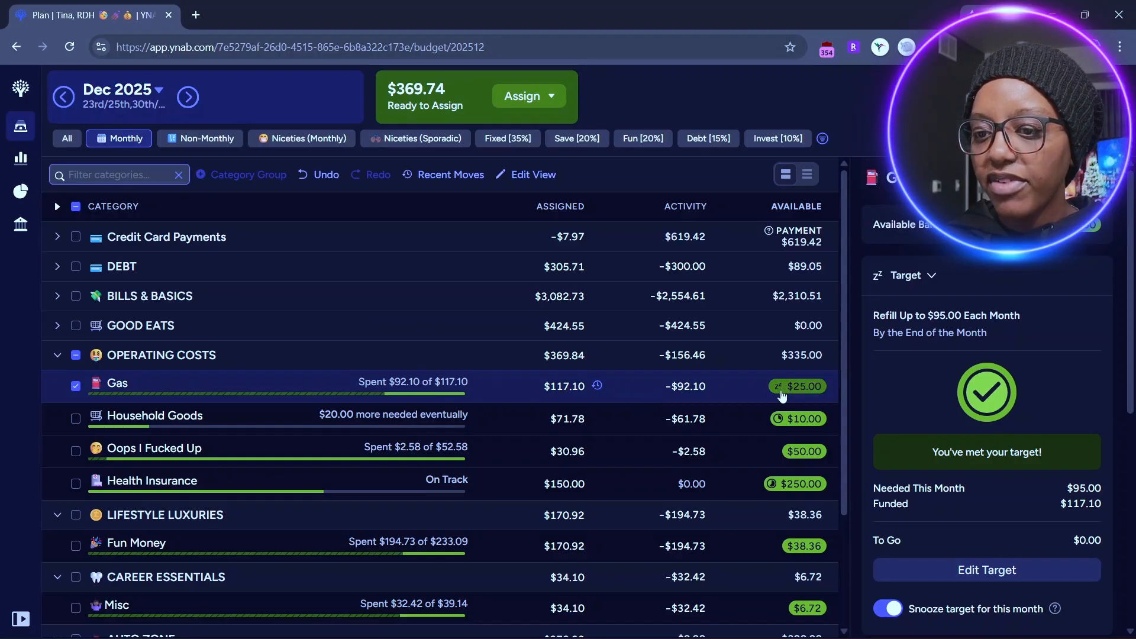
click(596, 386)
click(685, 386)
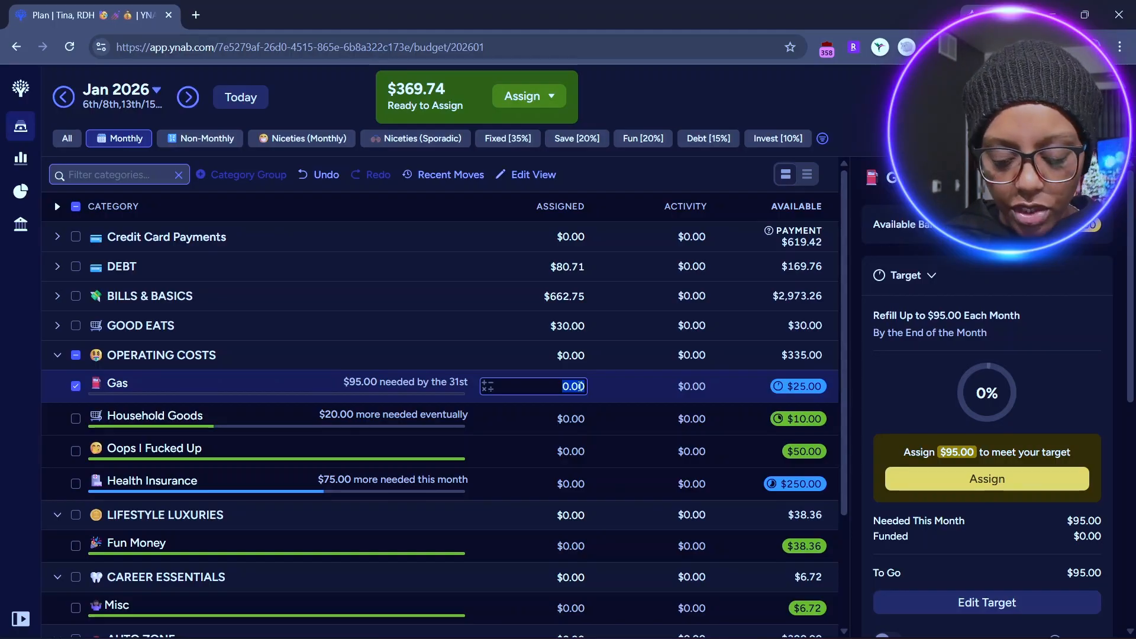
text(20)
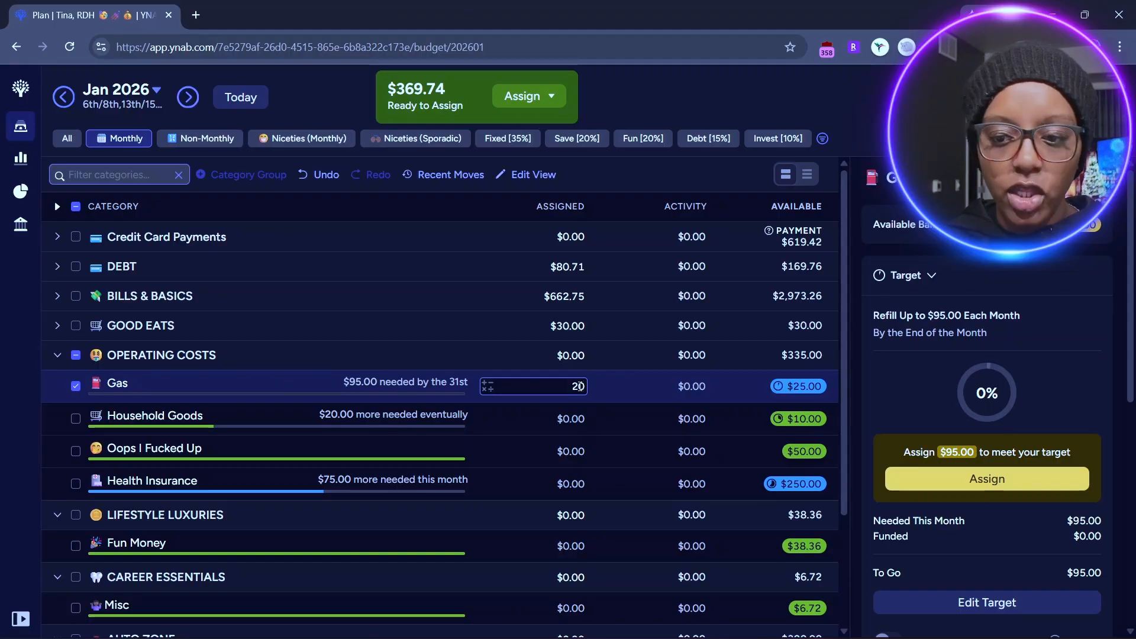
key(Return)
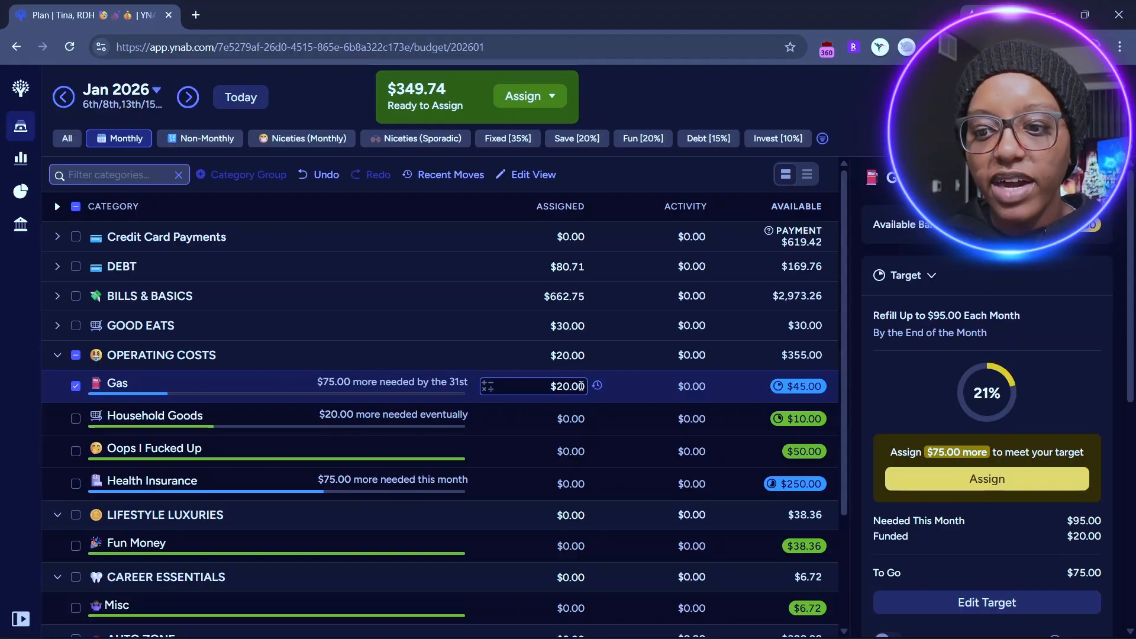
Assign $25 to the Health Insurance category and collapse the OPERATING COSTS group.
click(76, 386)
click(563, 420)
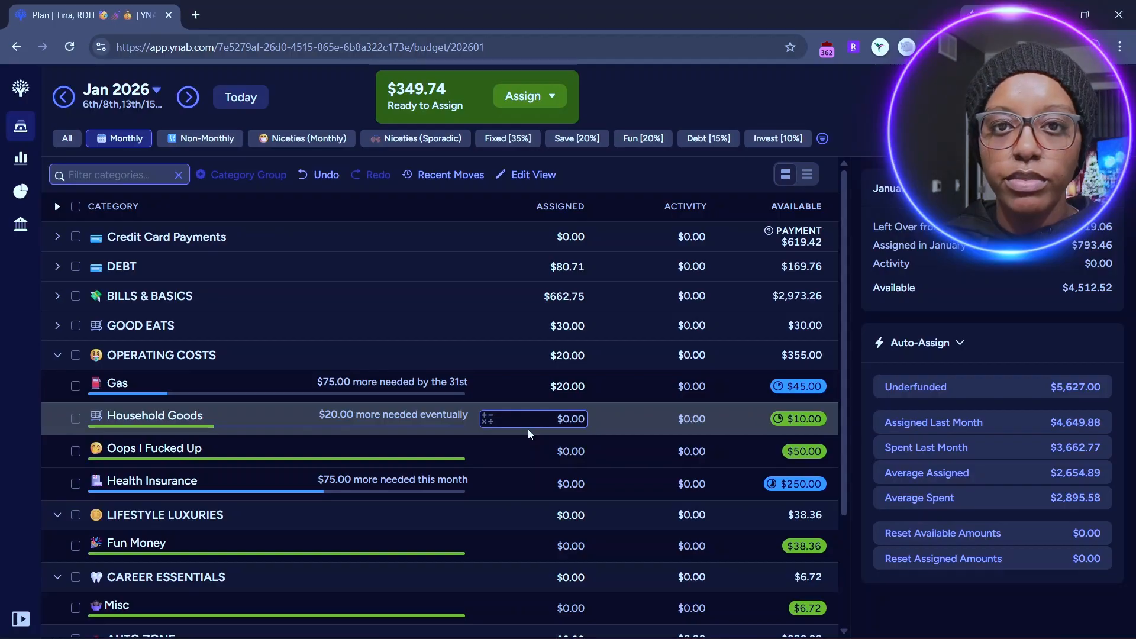
click(578, 483)
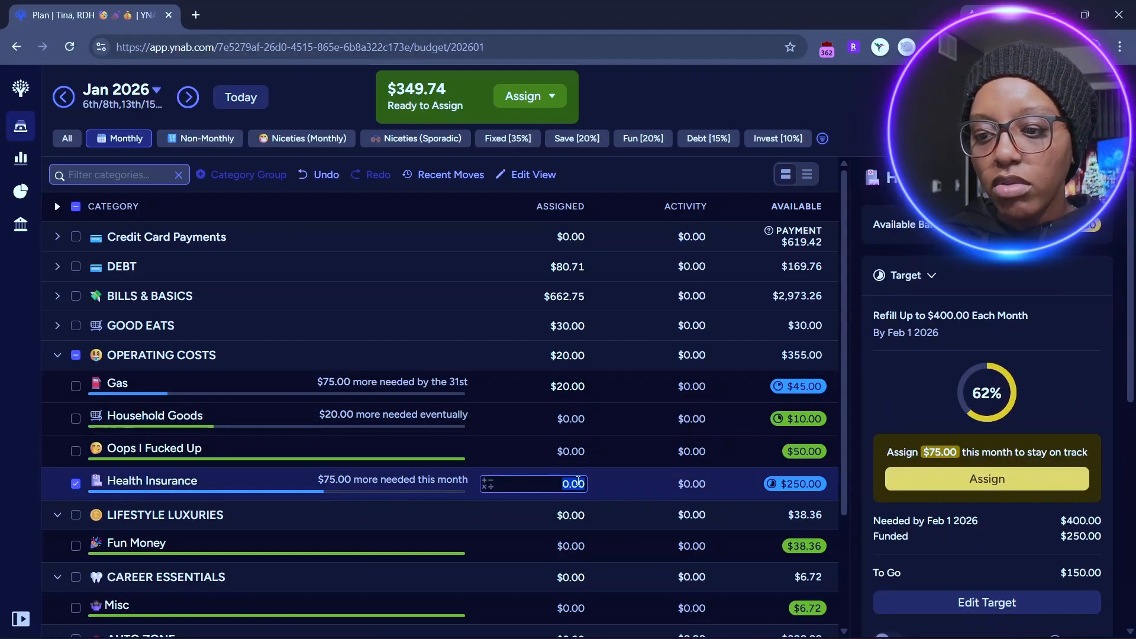
text(+25)
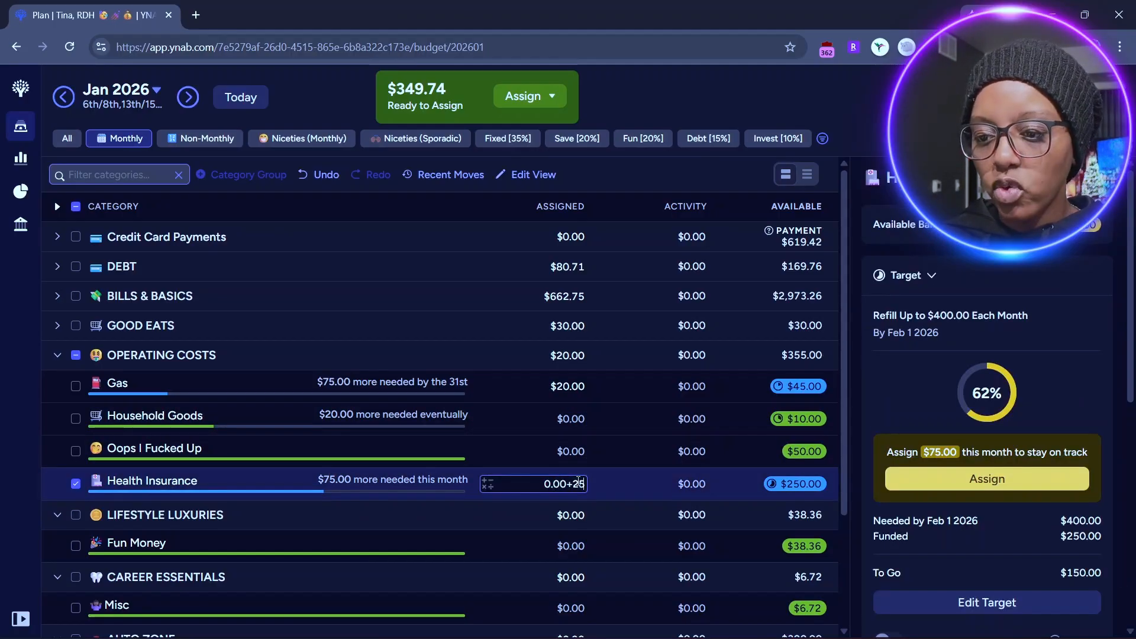
key(Return)
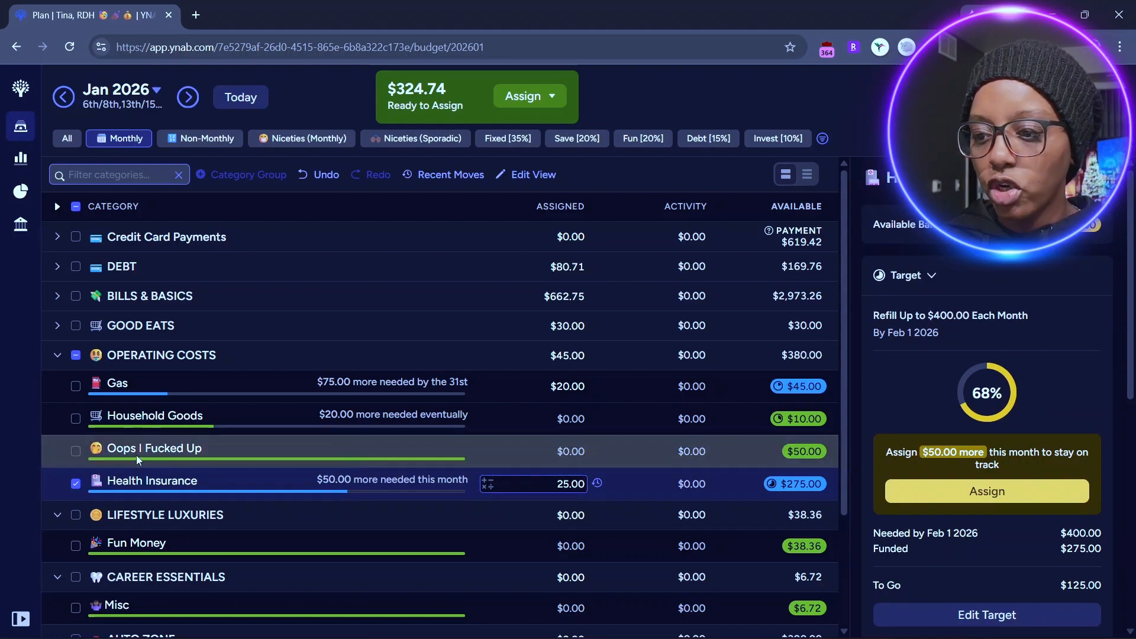
click(76, 483)
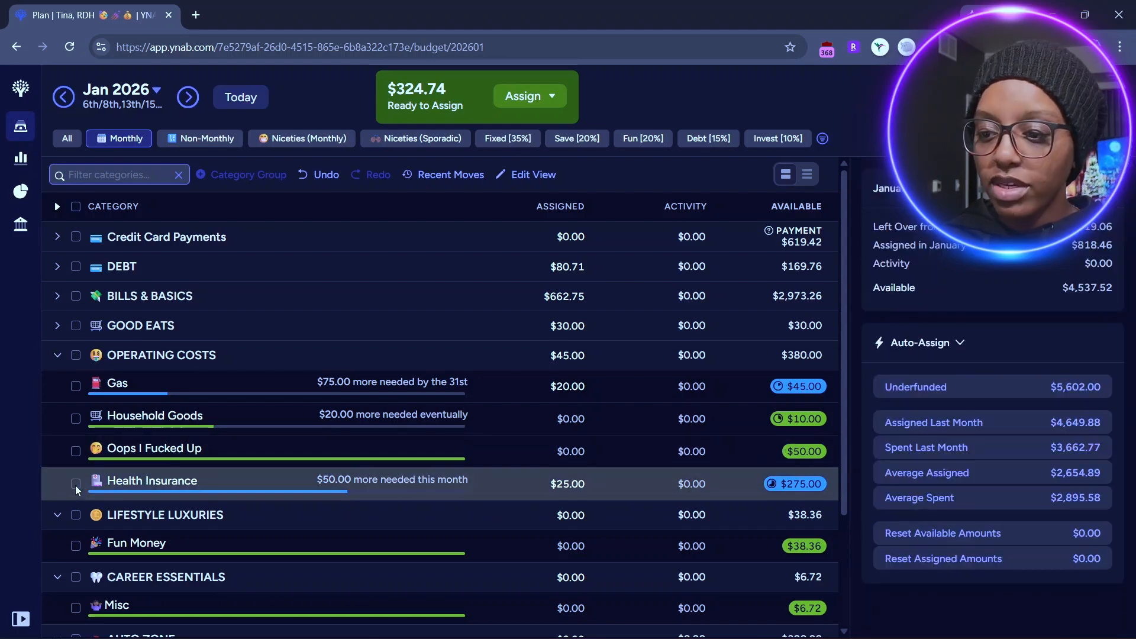
click(60, 356)
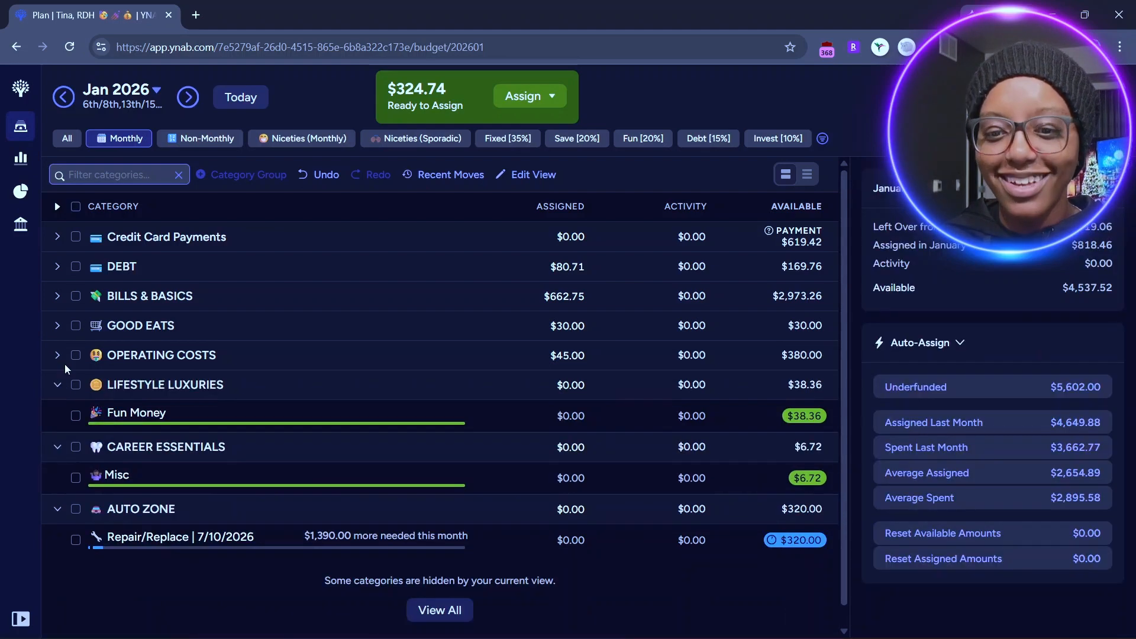
Assign $100 to the Fun Money category and collapse the LIFESTYLE LUXURIES group.
click(586, 416)
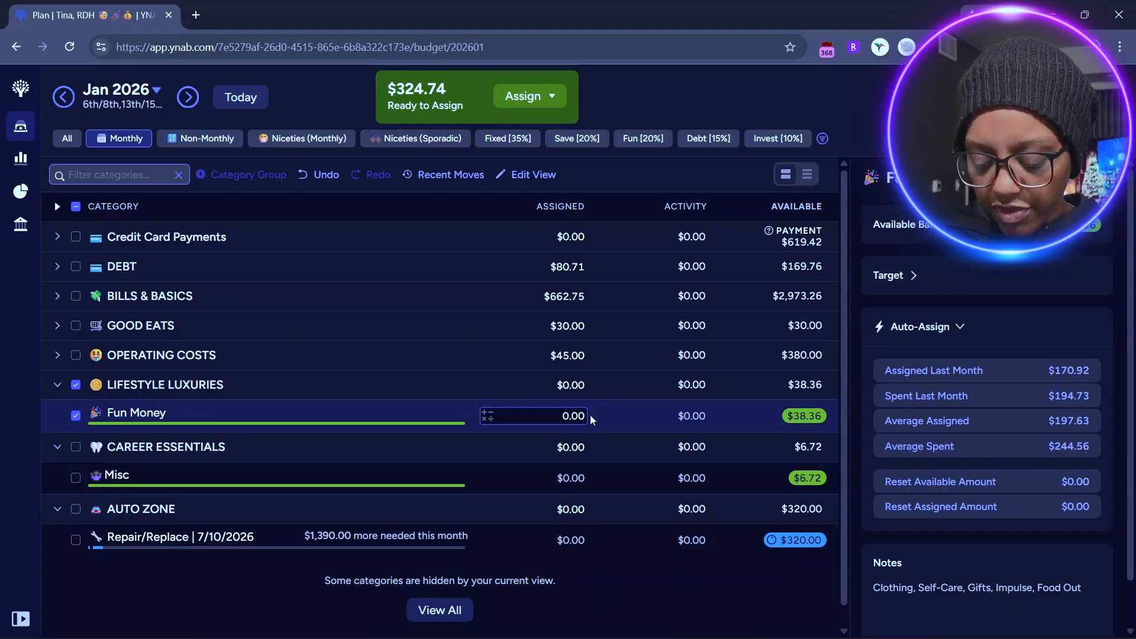
text(+100)
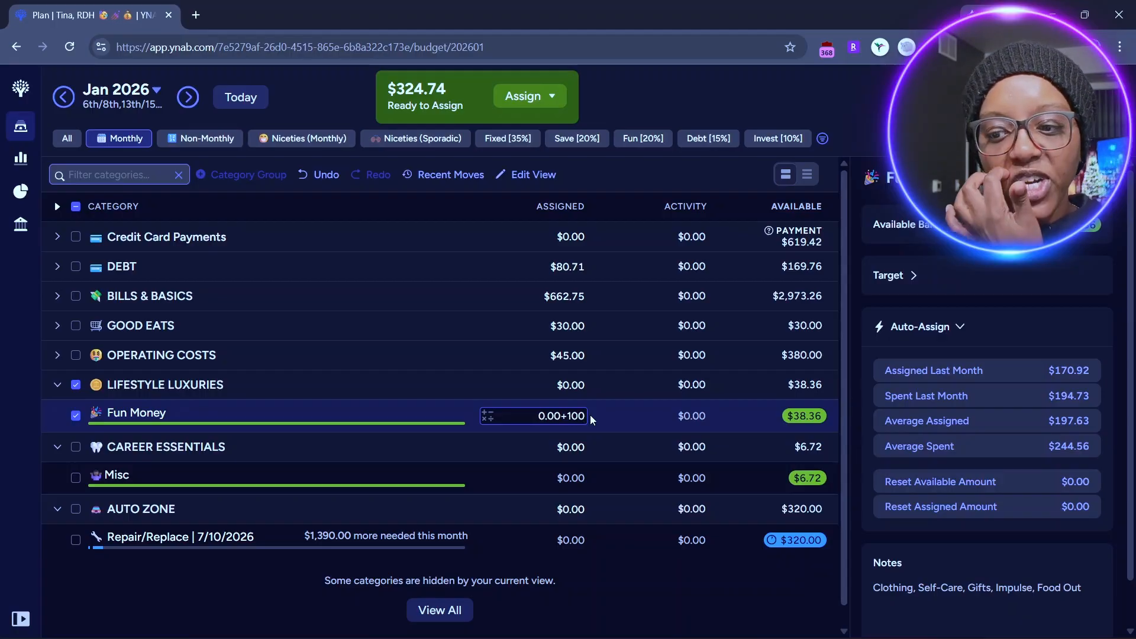
key(Return)
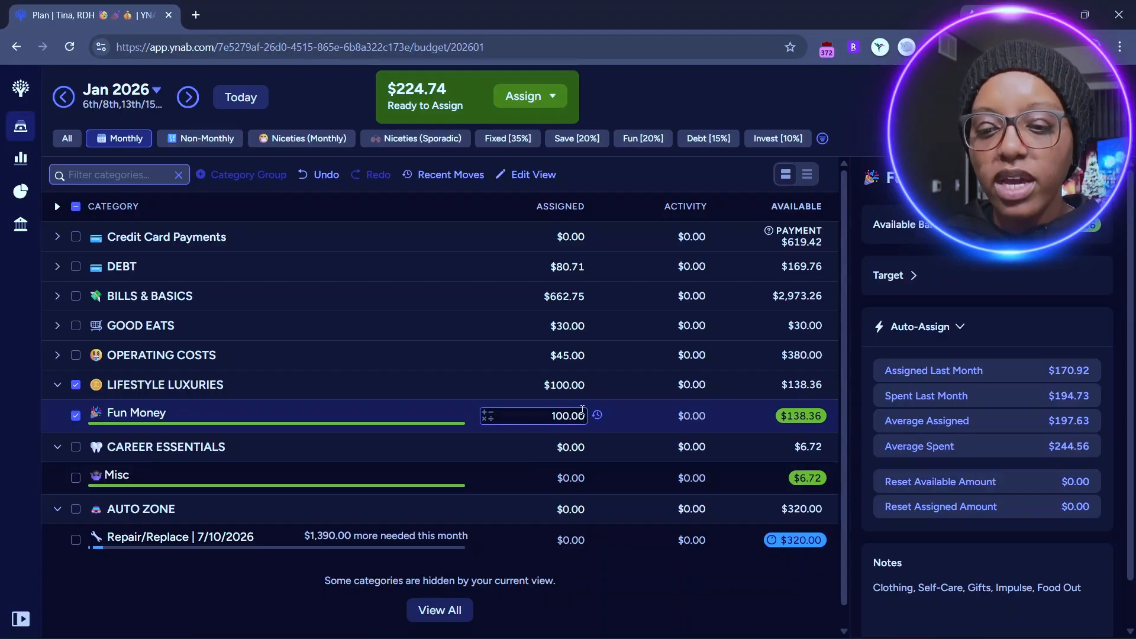
click(75, 415)
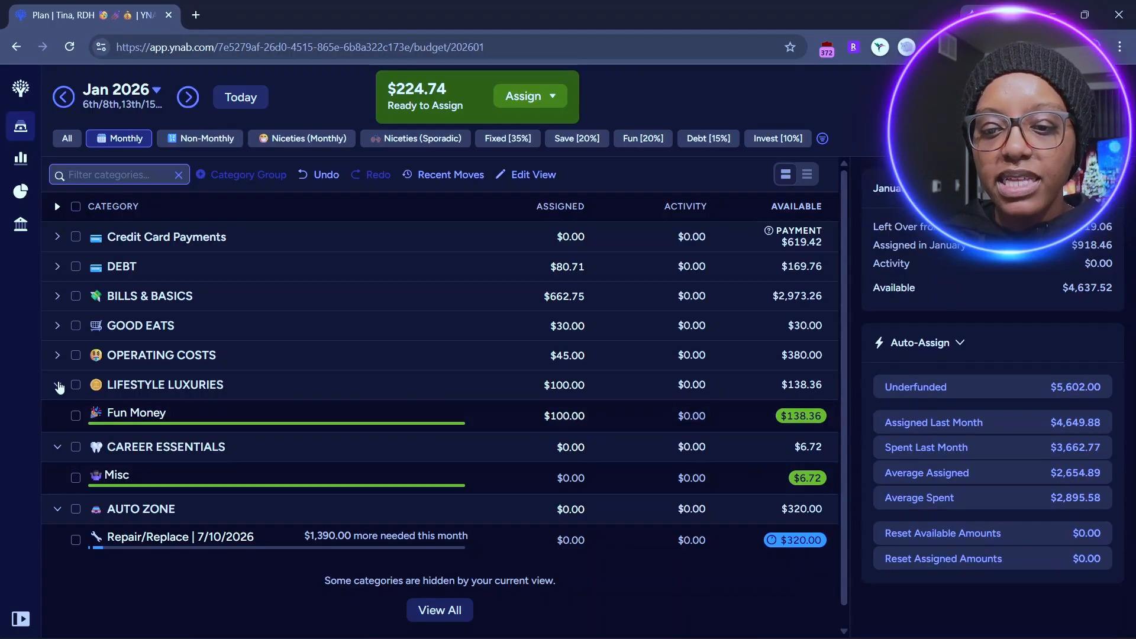
click(58, 386)
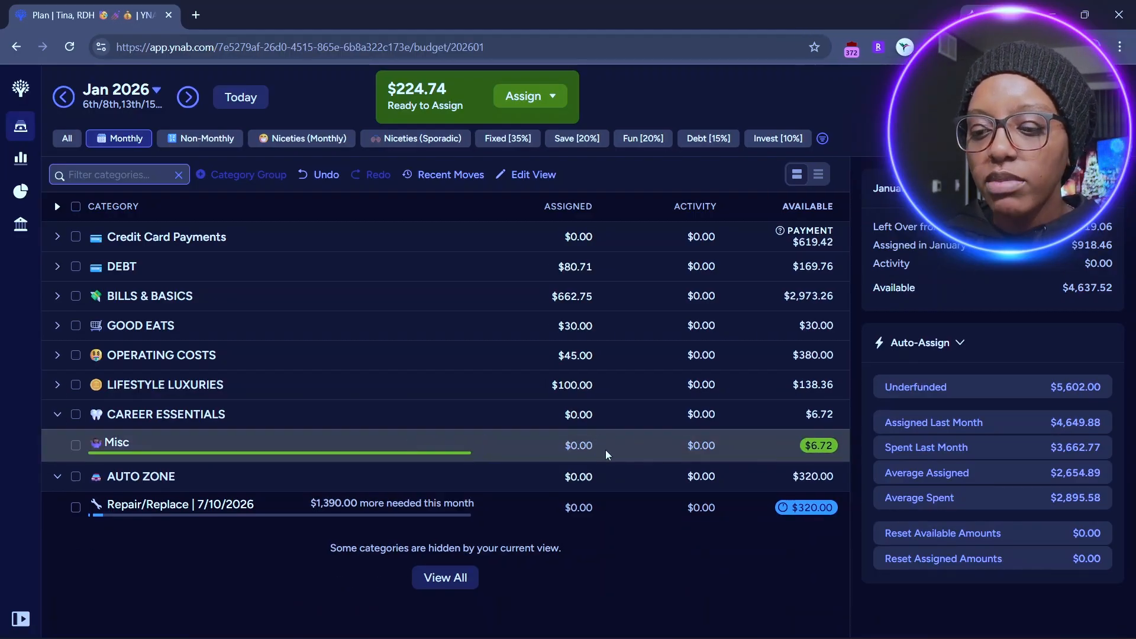
Assign $3.28 to the Misc category under CAREER ESSENTIALS, calculated as 10-6.72, and clear the selection of all categories.
click(580, 448)
click(580, 448)
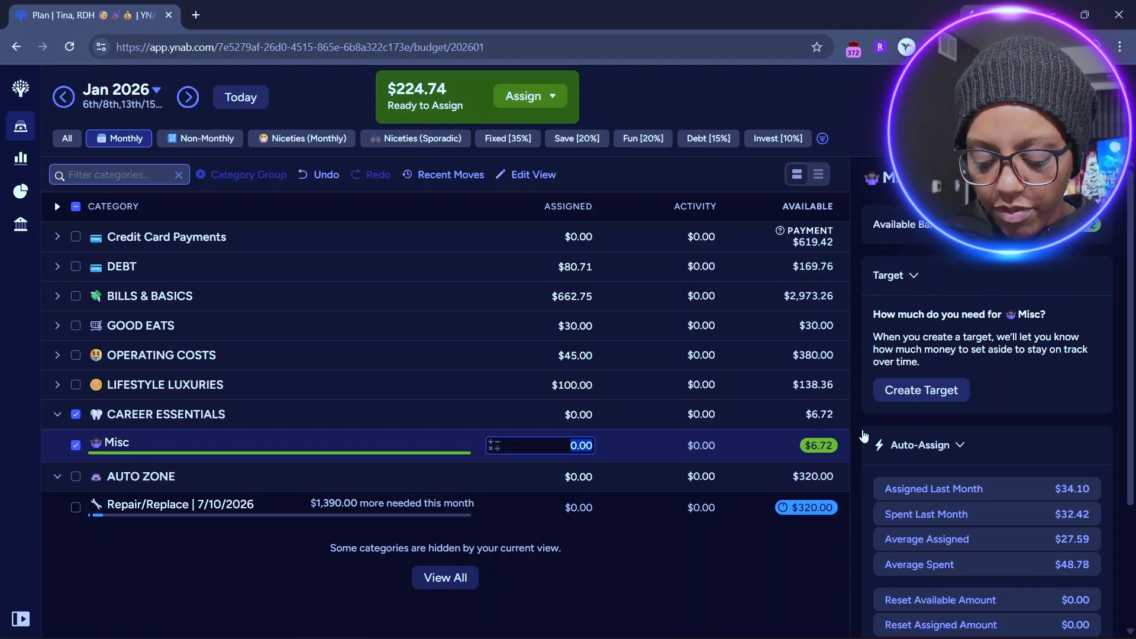
text(10)
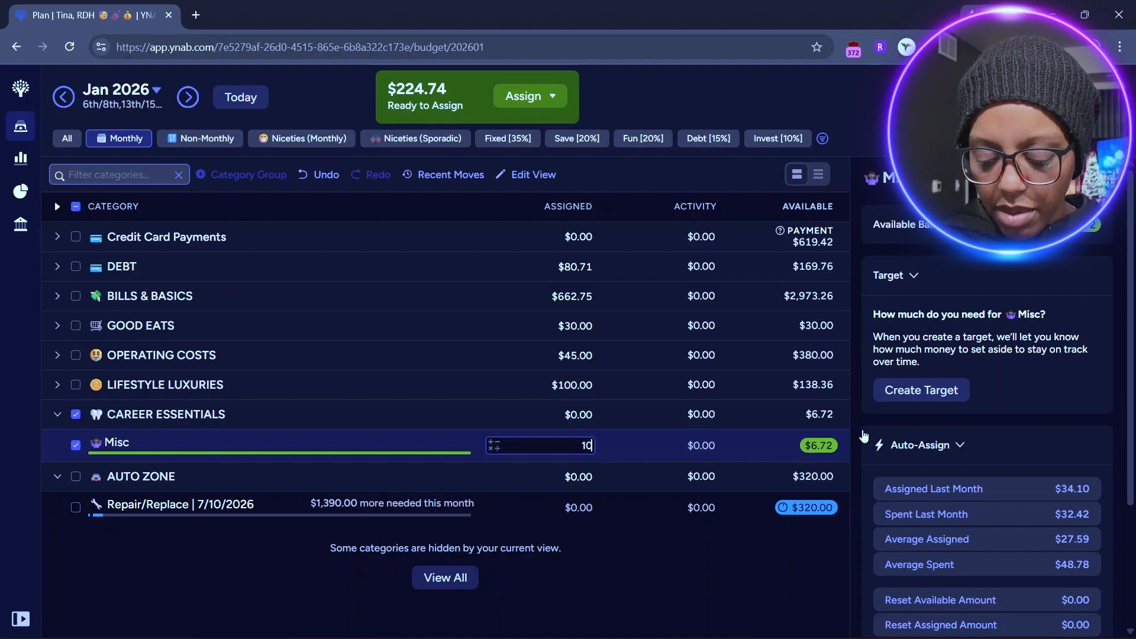
text(.)
text(6)
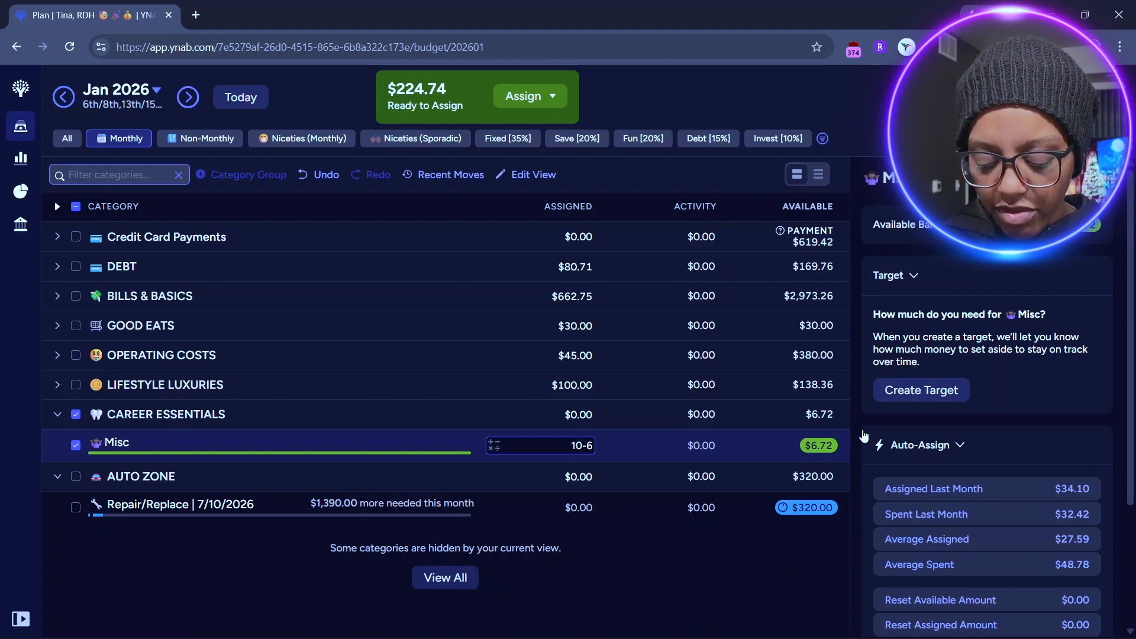
text(.72)
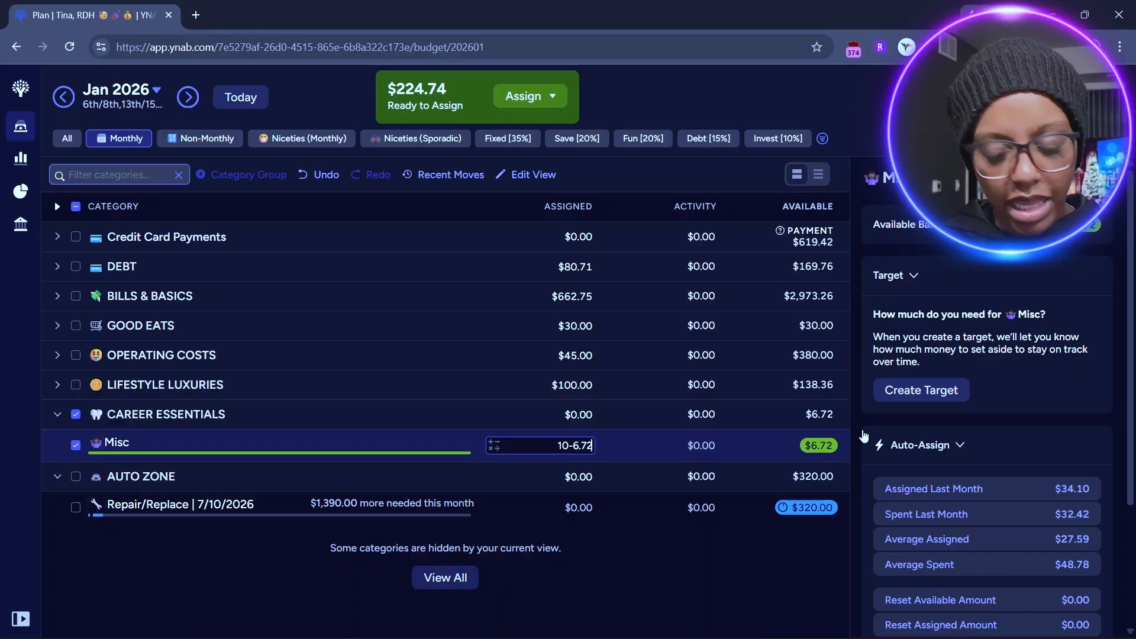
key(ctrl+a)
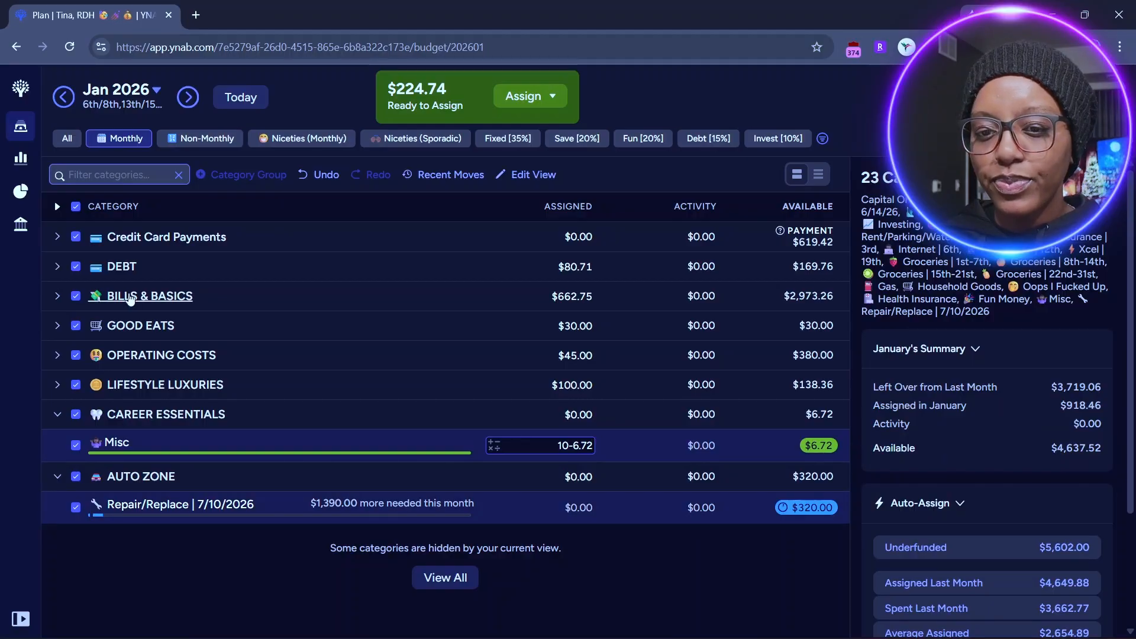
click(75, 207)
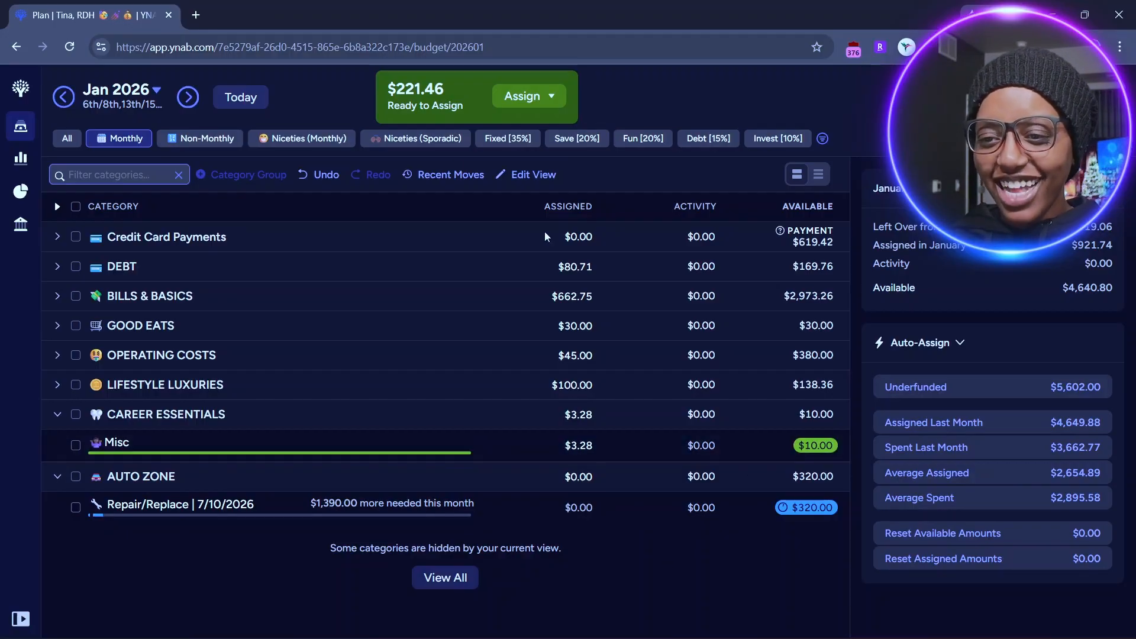
Undo and redo the Misc assignment, and collapse the CAREER ESSENTIALS group.
click(322, 173)
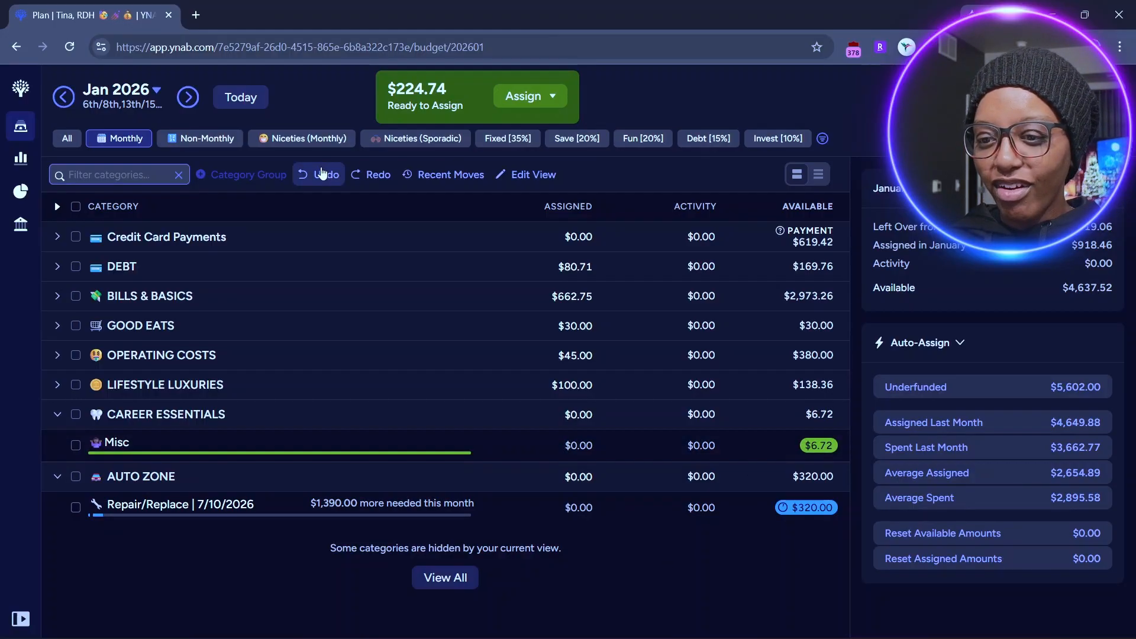
click(385, 175)
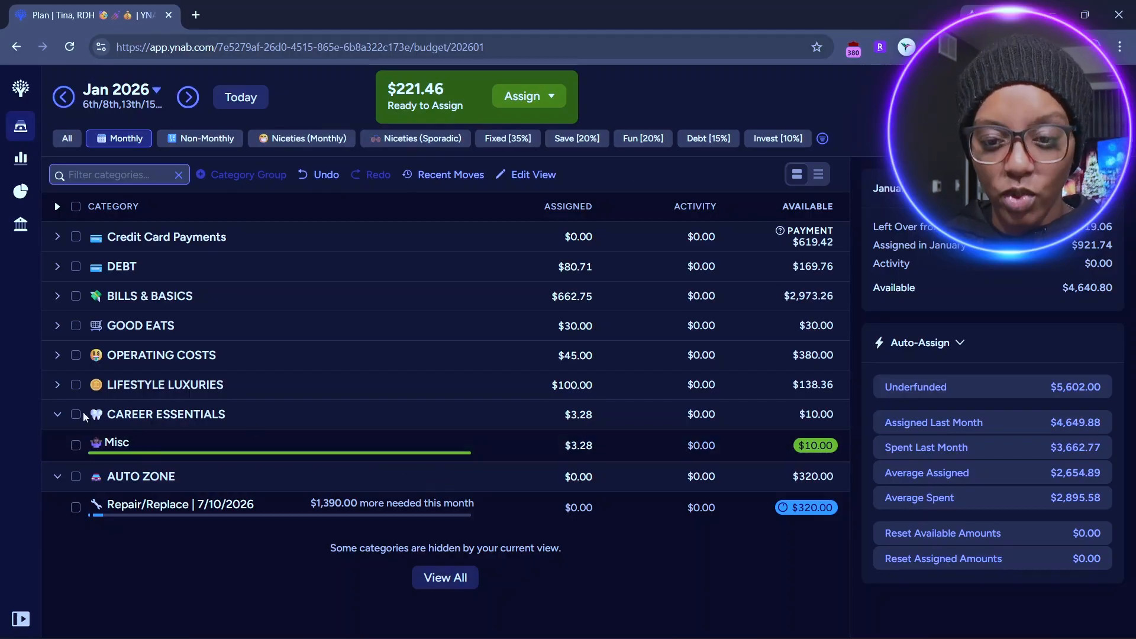
click(60, 418)
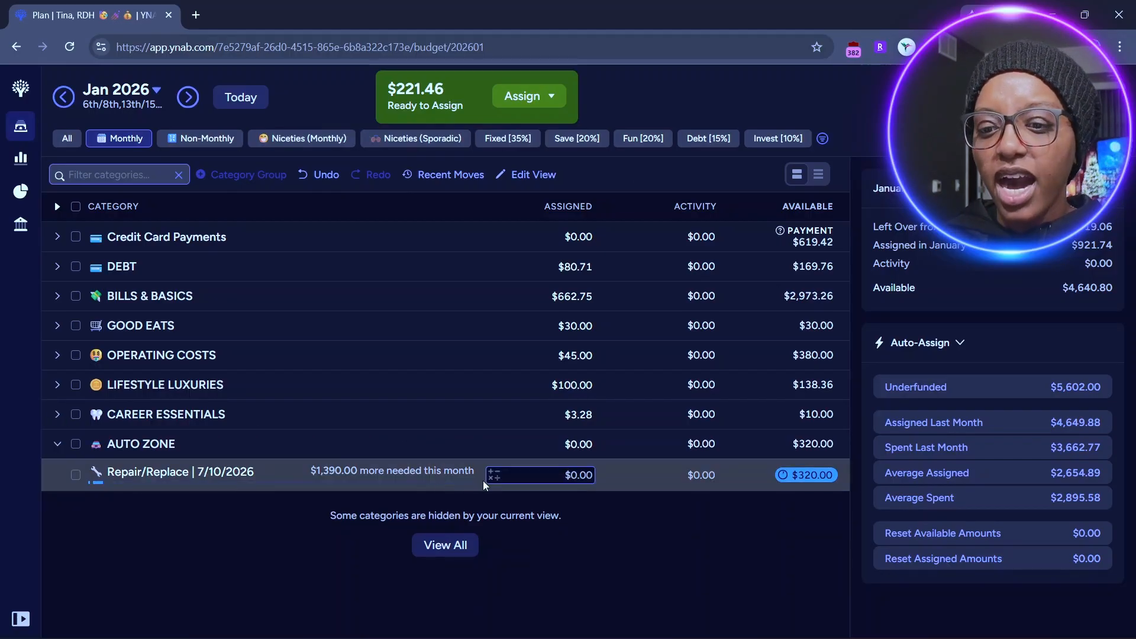
Assign $30 to the Repair/Replace | 7/10/2026 category, clear the selection and leave all category groups collapsed.
click(597, 484)
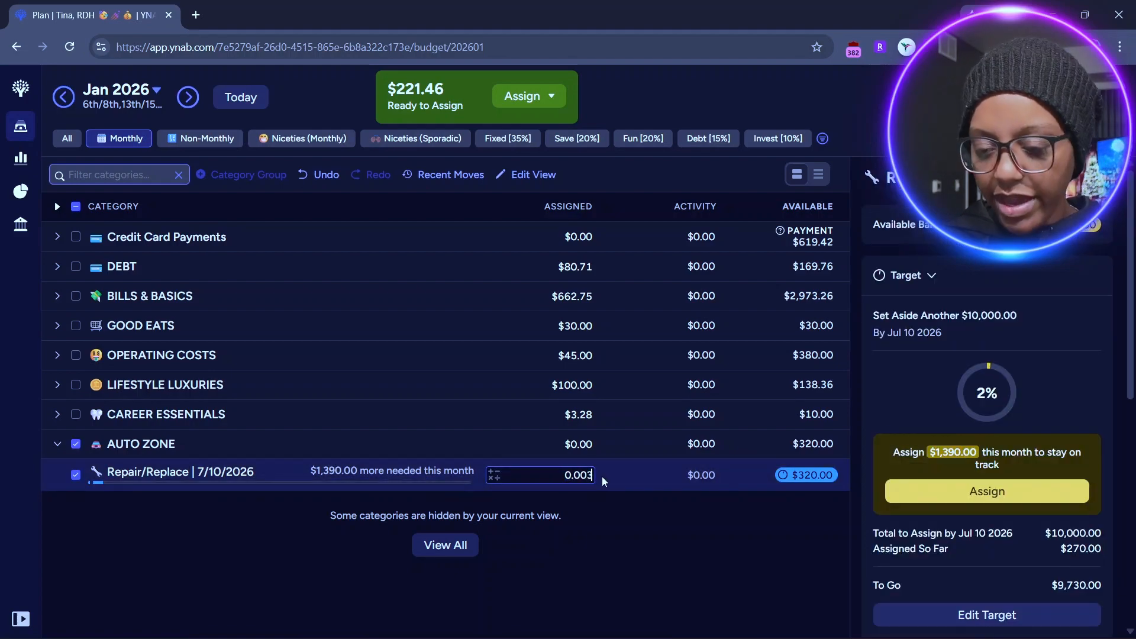
text(+30)
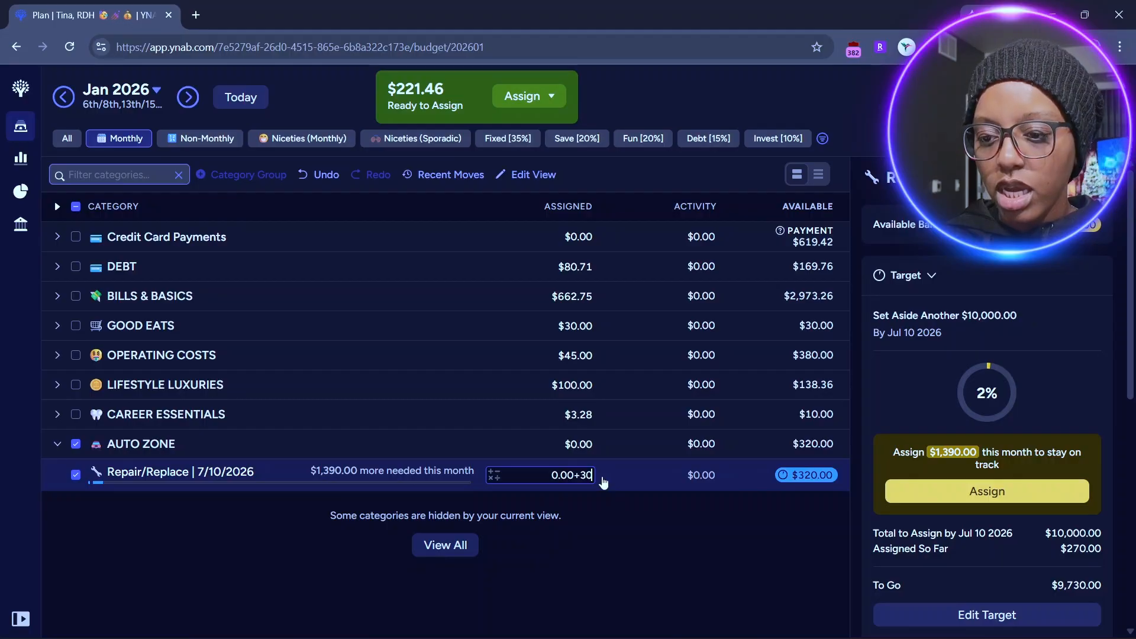
key(Return)
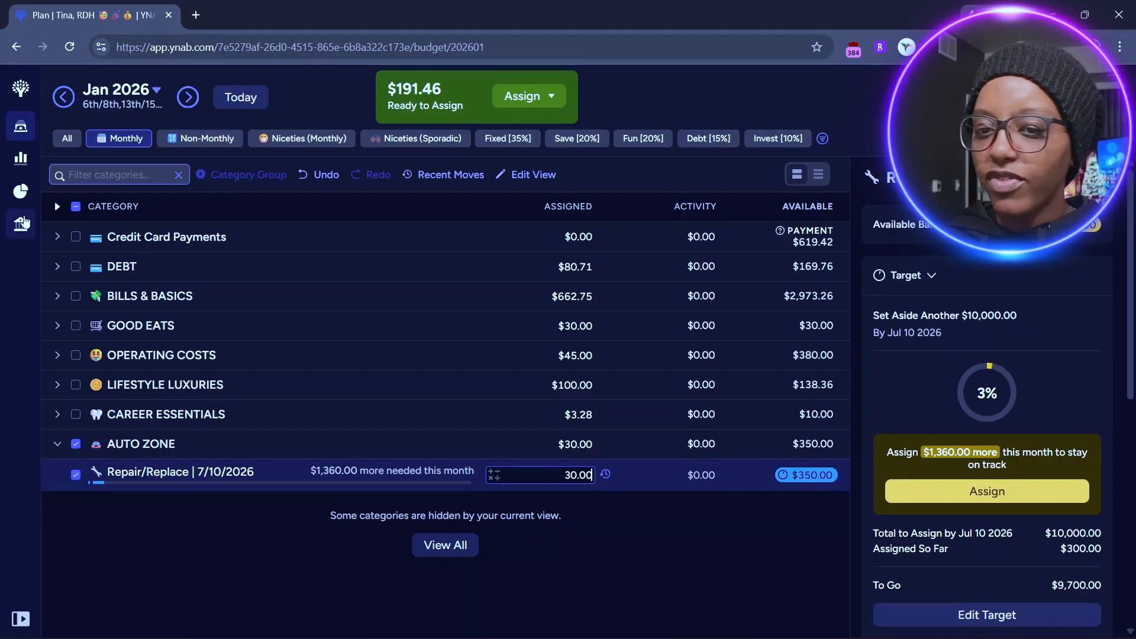
click(75, 207)
click(58, 207)
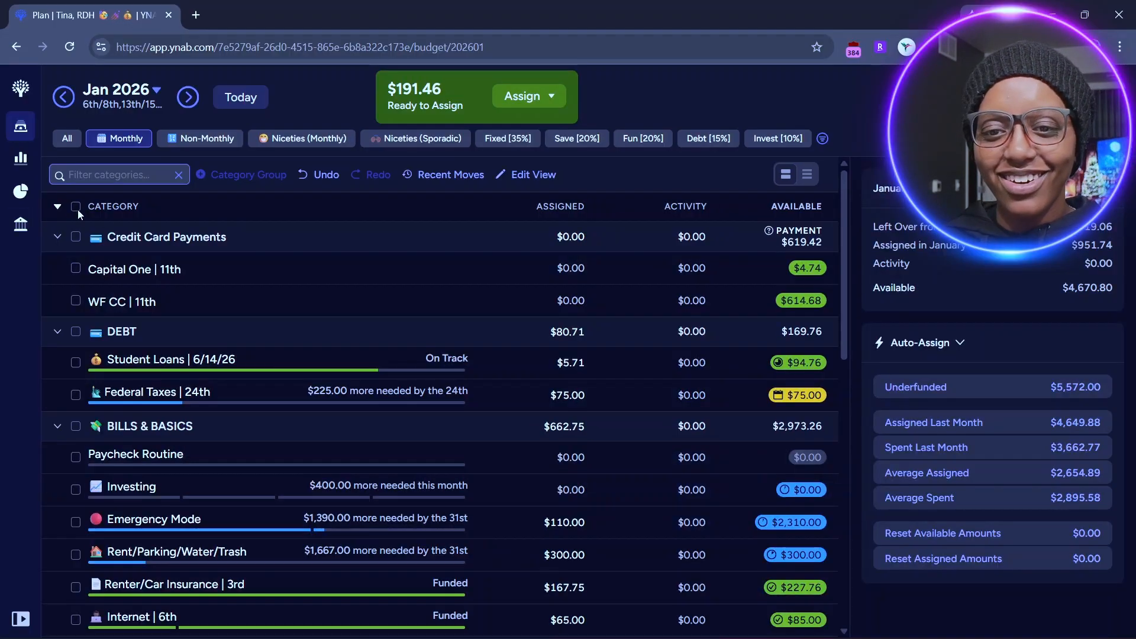
click(57, 207)
Show the Non-Monthly categories with all groups expanded, and assign $0.80 to Licensure | 6/2028.
click(201, 138)
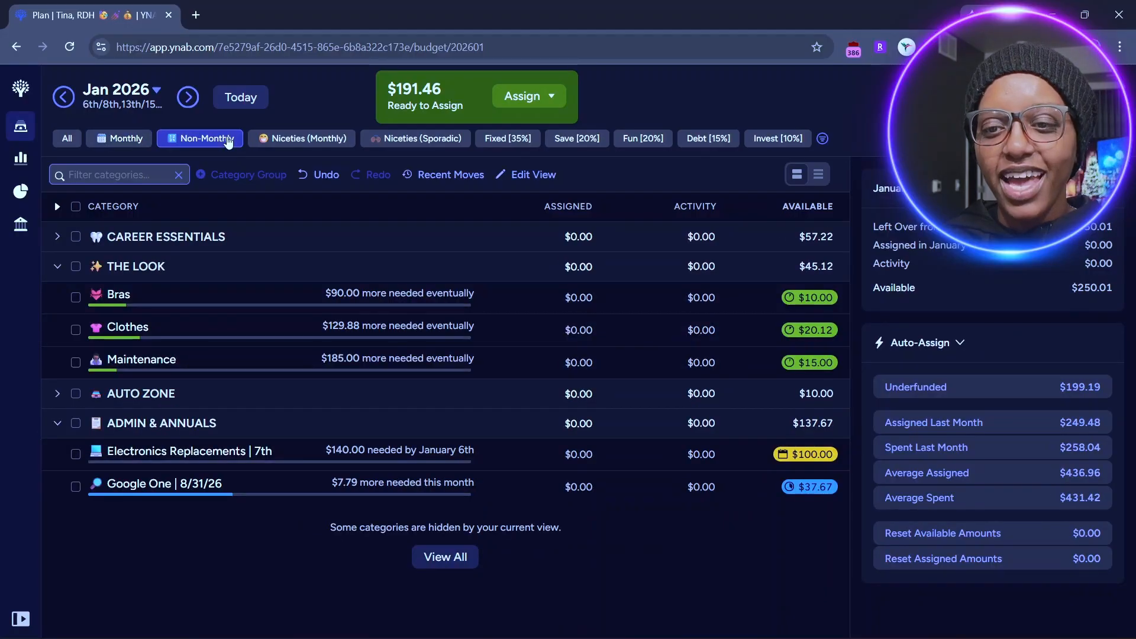
click(58, 206)
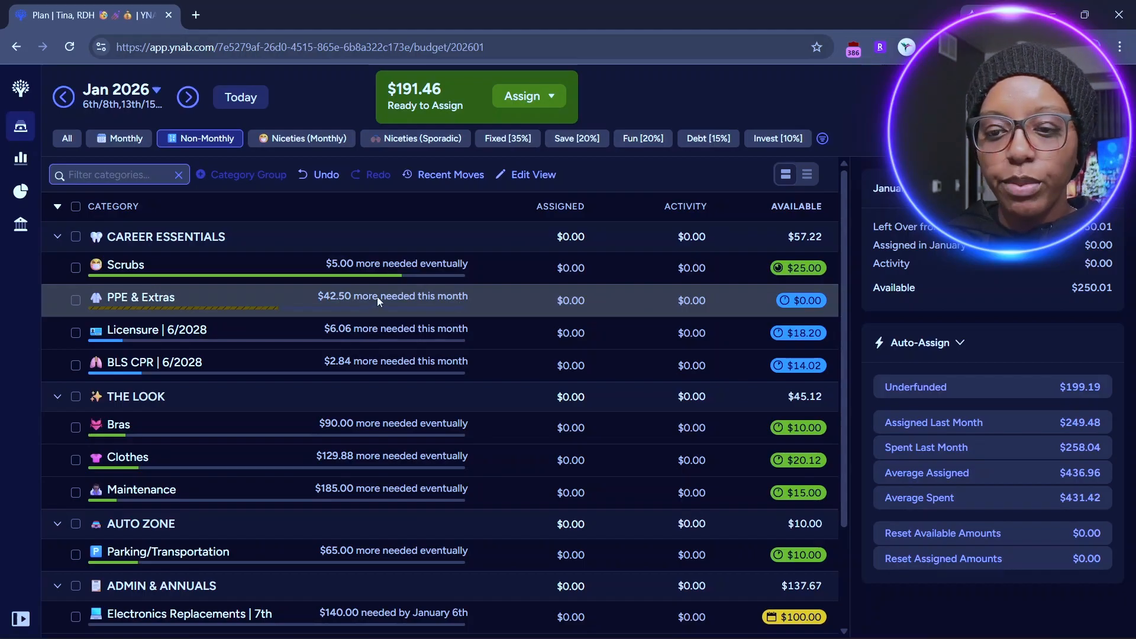
click(357, 333)
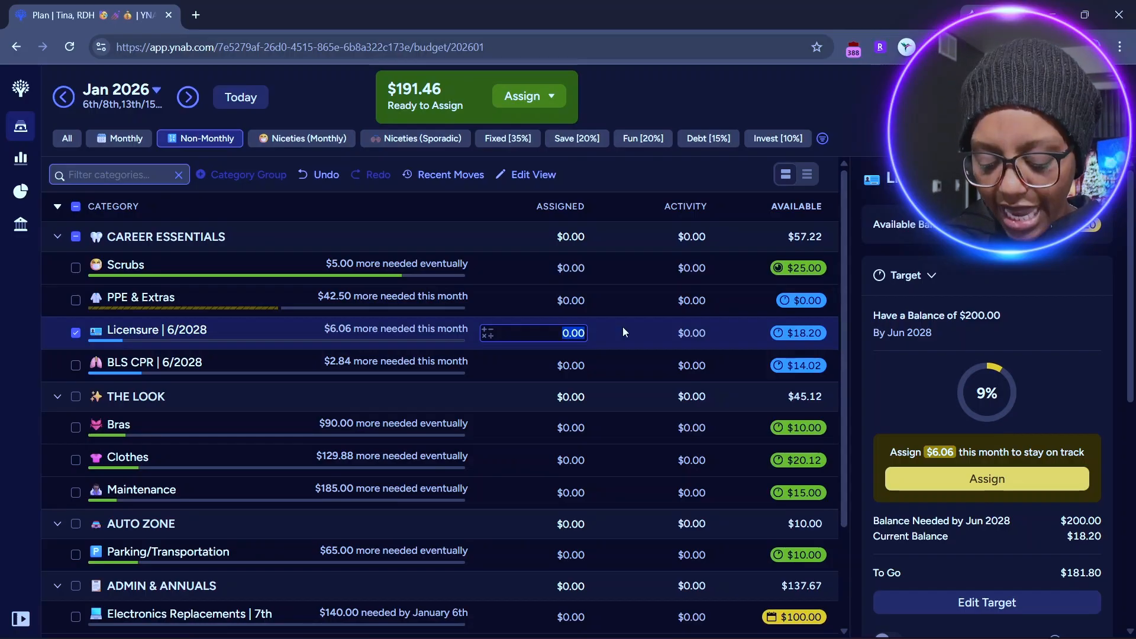
key(BackSpace)
text(.80)
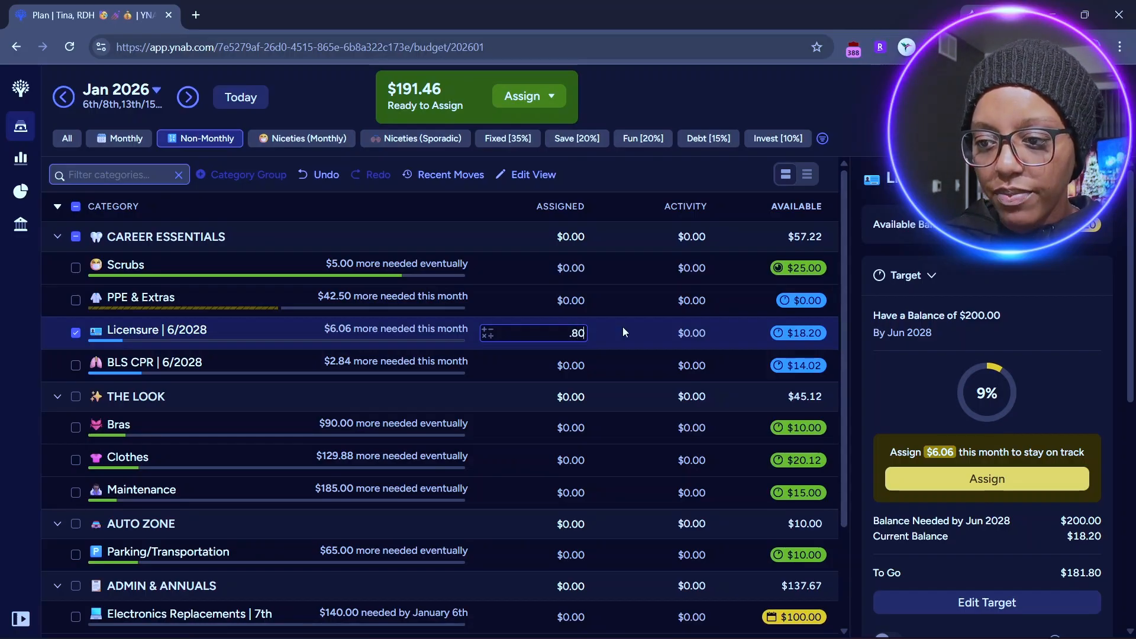
key(Return)
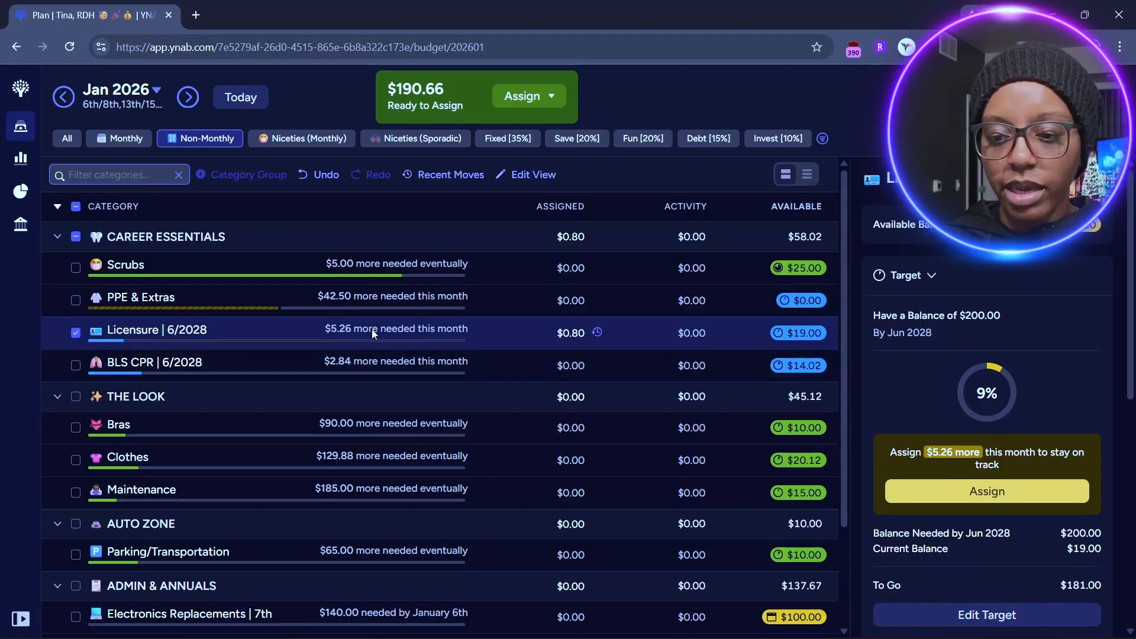
Assign $0.98 to the BLS CPR | 6/2028 category, and collapse the CAREER ESSENTIALS and THE LOOK groups.
click(397, 367)
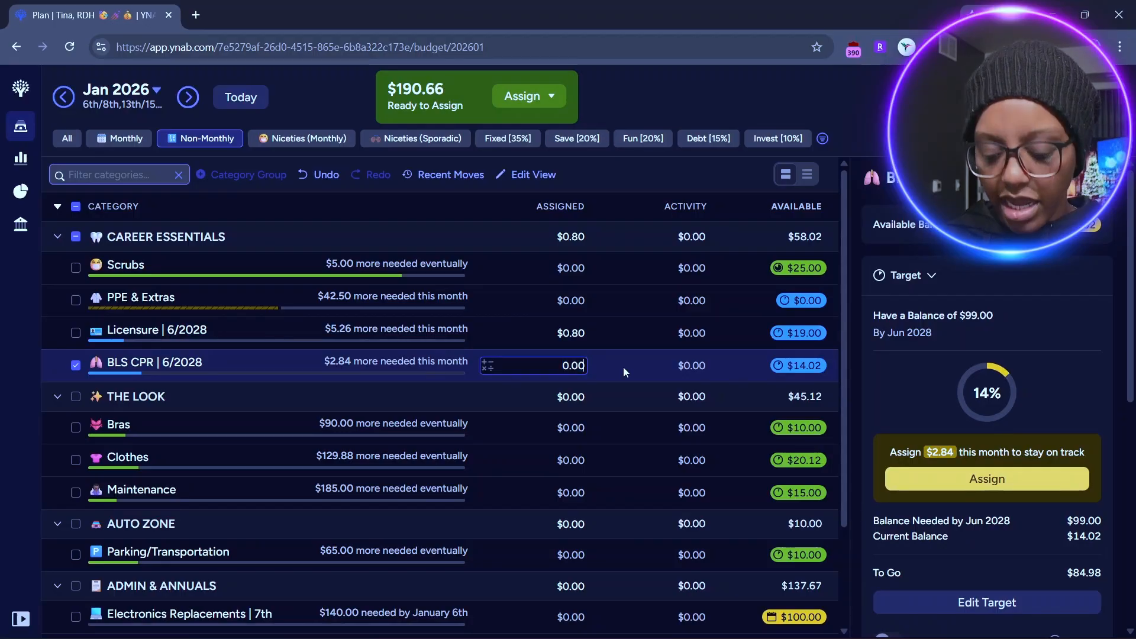
text(.98')
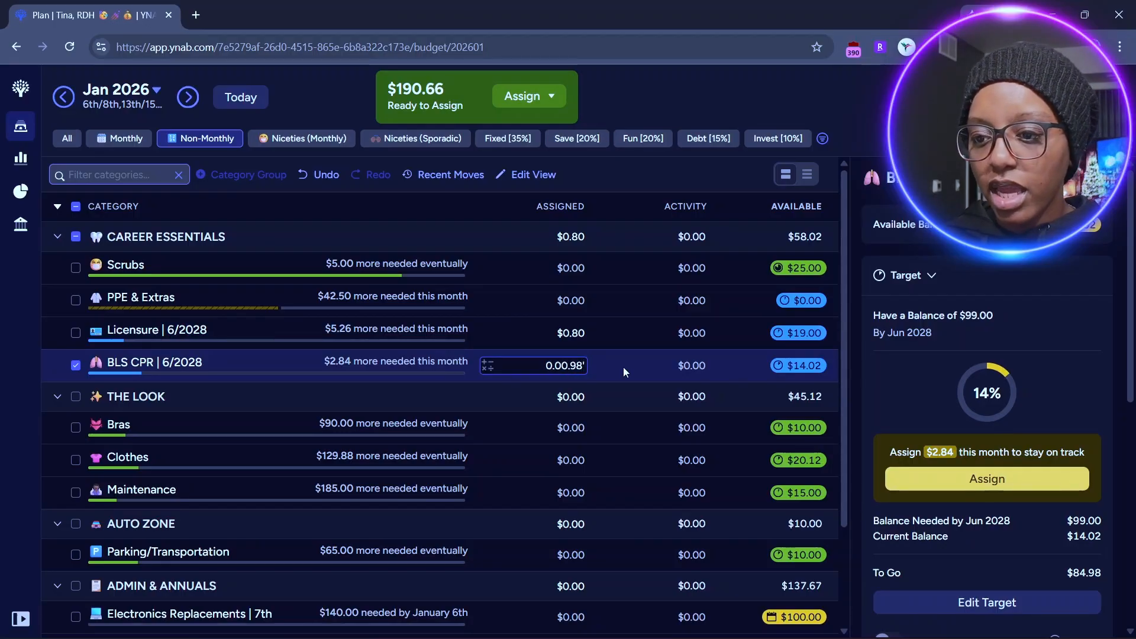
key(BackSpace)
key(BackSpace)
key(BackSpace)
key(BackSpace)
text(+.98)
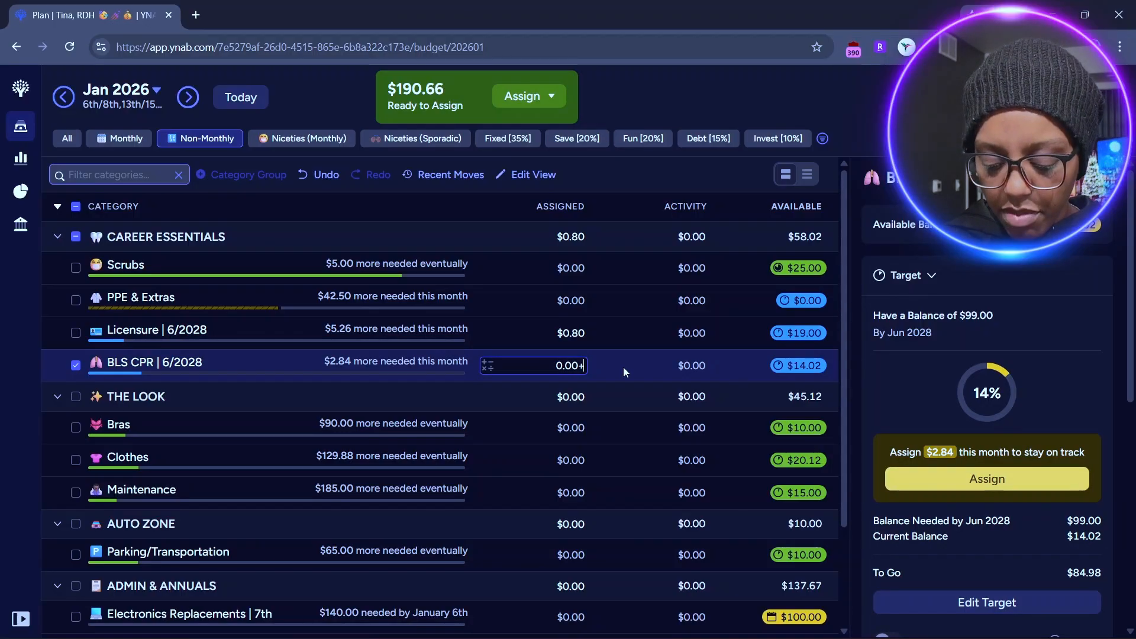
key(Return)
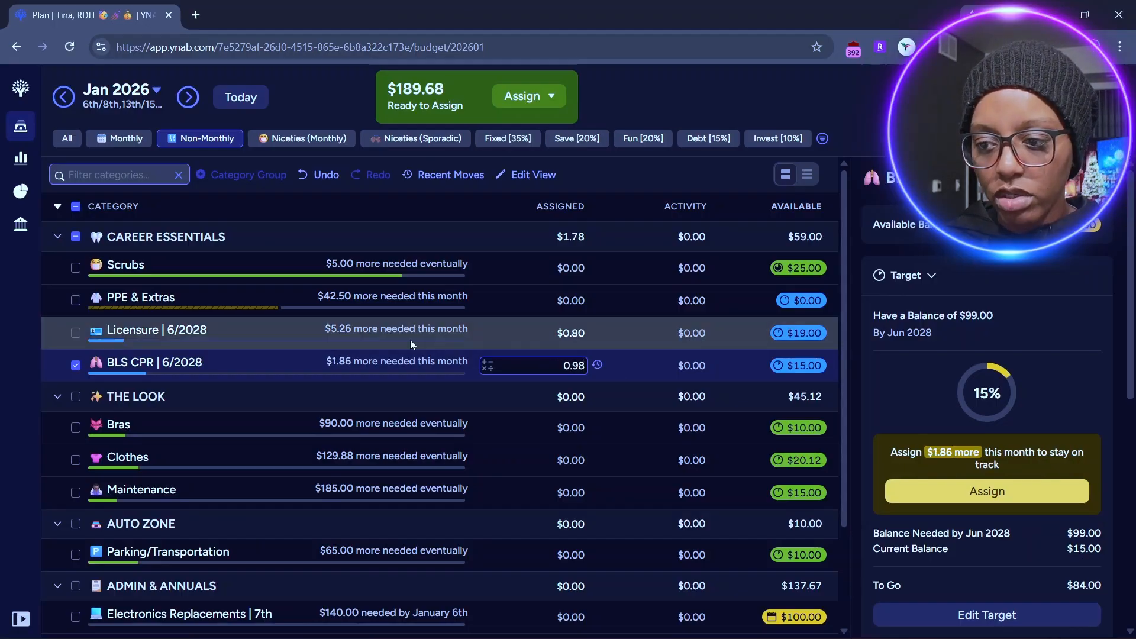
click(57, 237)
click(75, 237)
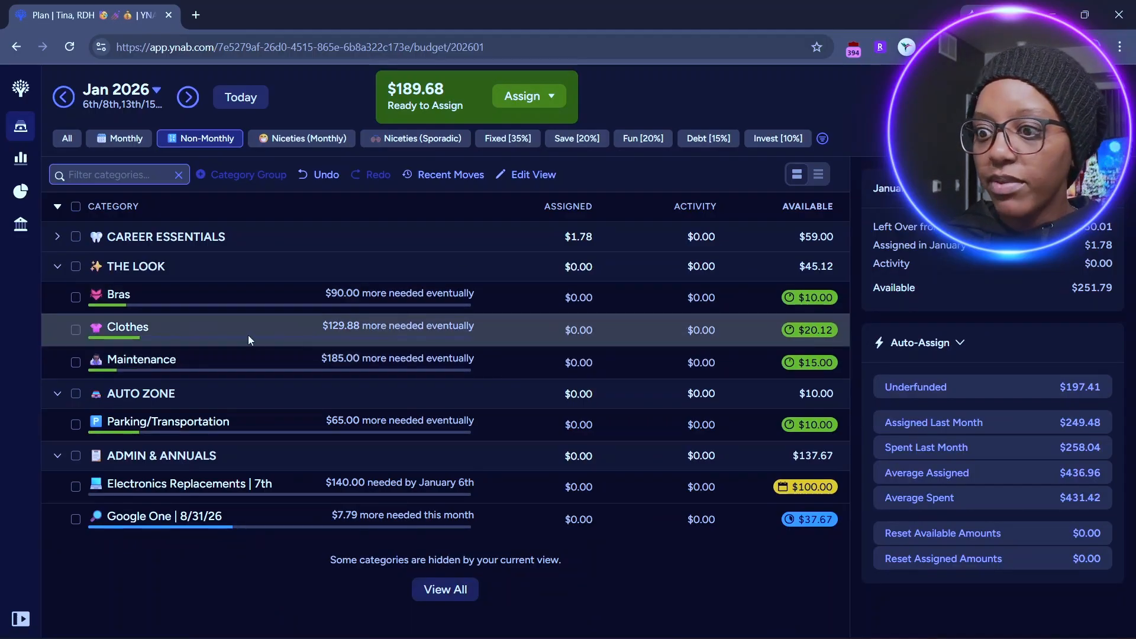
click(58, 267)
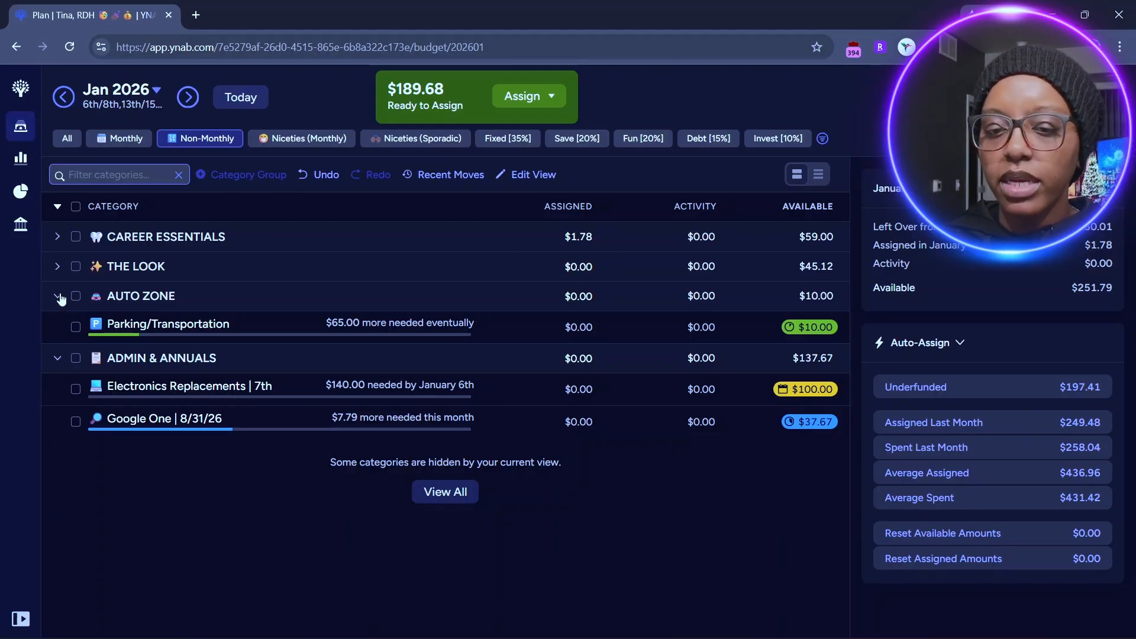
Collapse the AUTO ZONE group and assign $50 to the Electronics Replacements | 7th category.
click(58, 296)
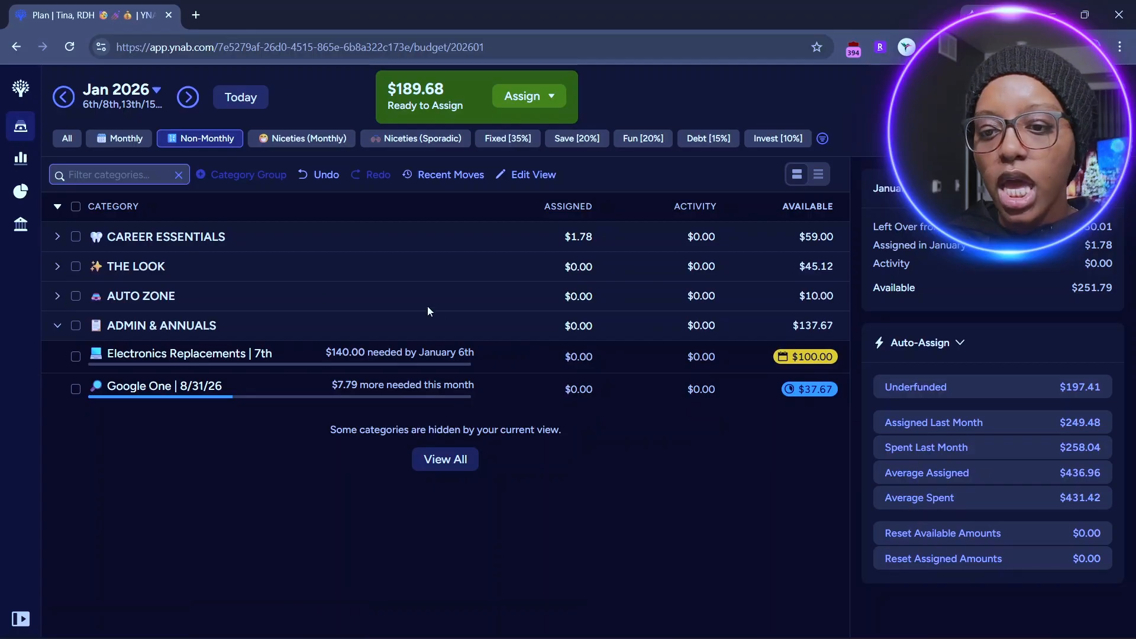
click(417, 353)
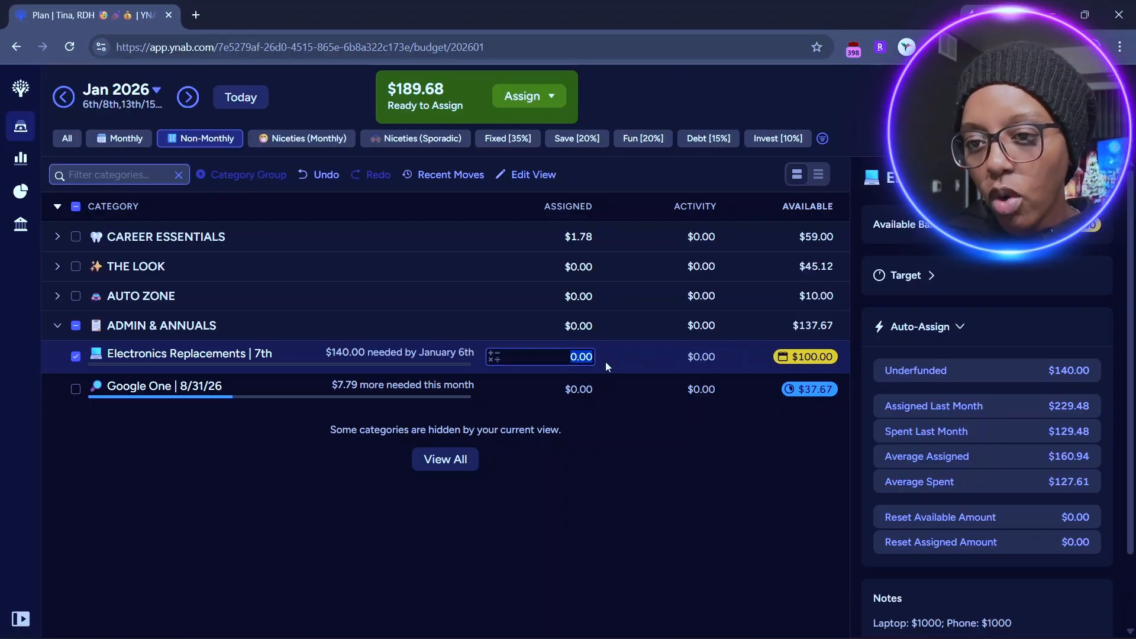
text(+50)
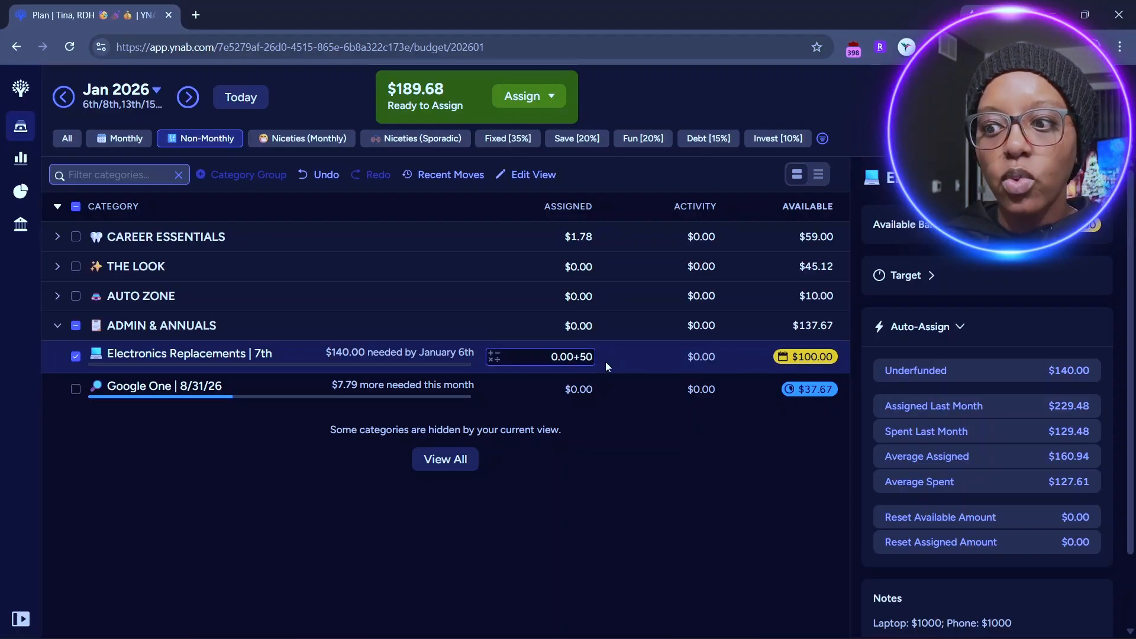
key(Return)
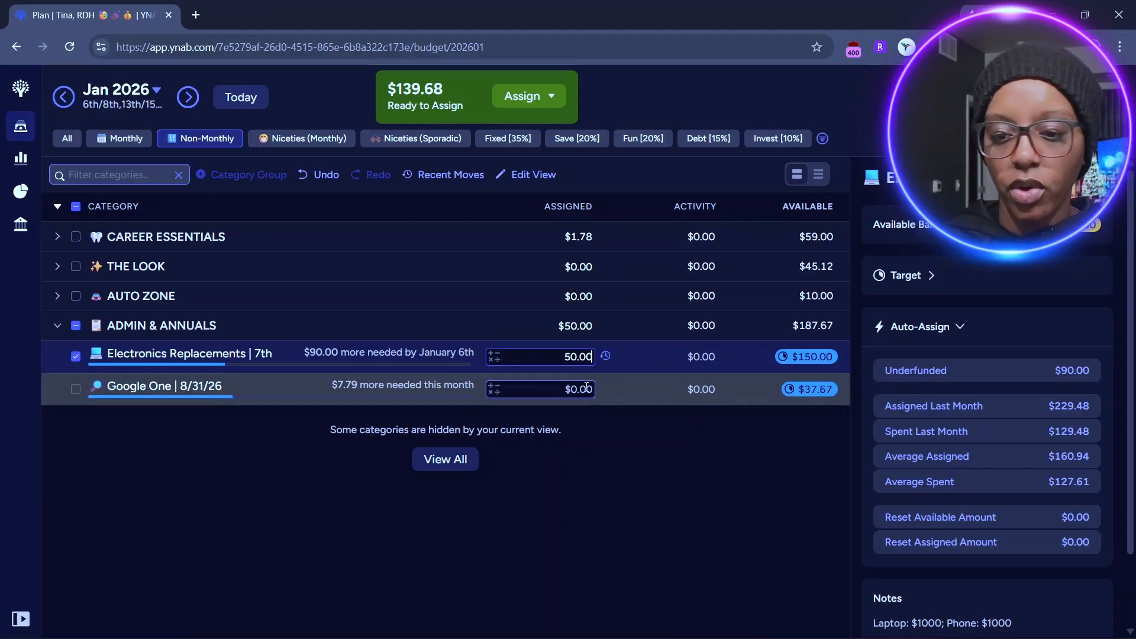
Assign $2.33 to the Google One | 8/31/26 category, clear the selection and collapse the ADMIN & ANNUALS group.
click(586, 388)
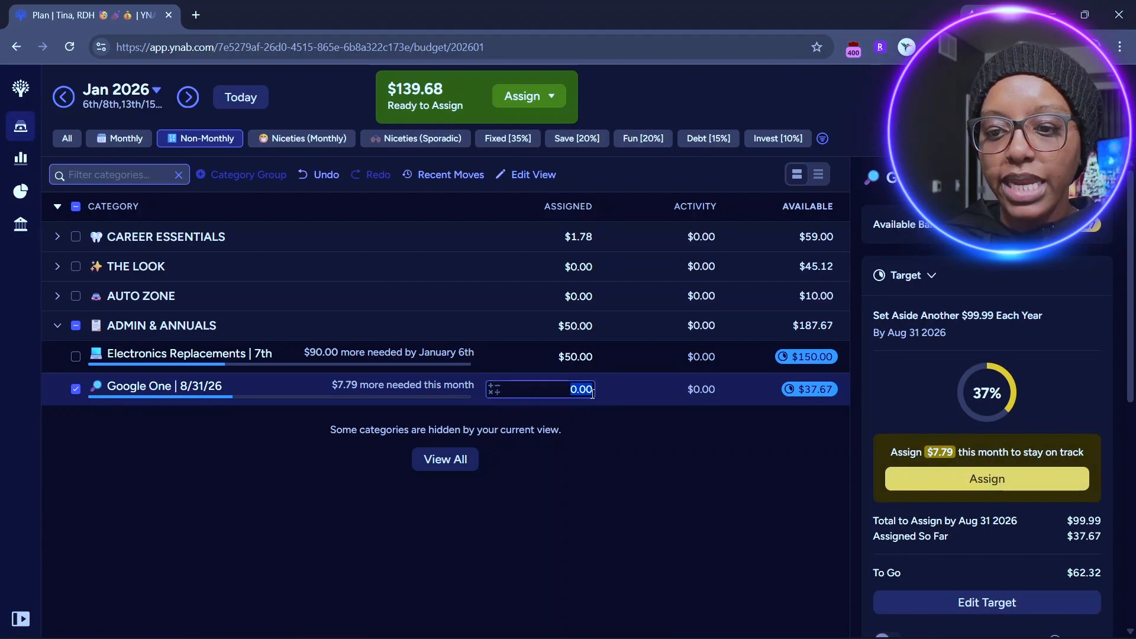
click(592, 392)
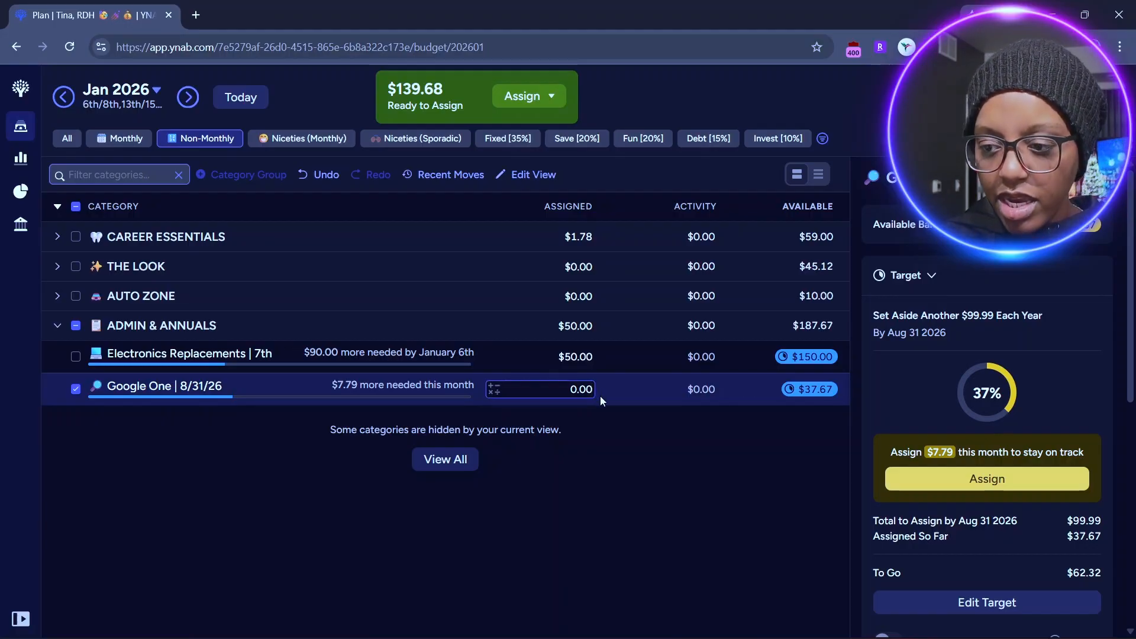
key(BackSpace)
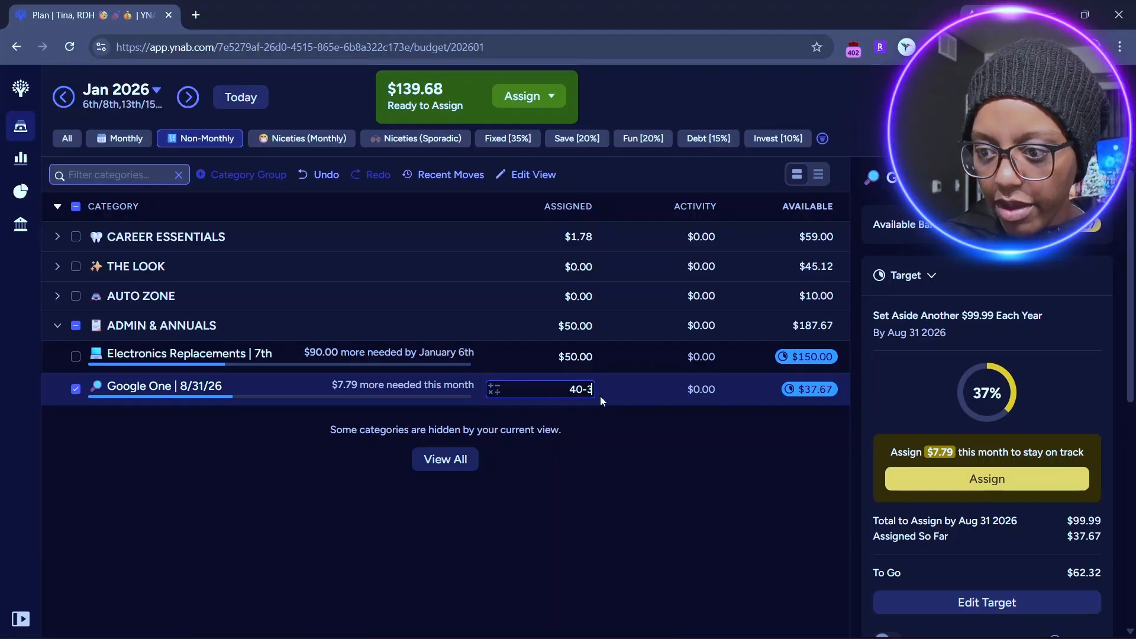
text(.67)
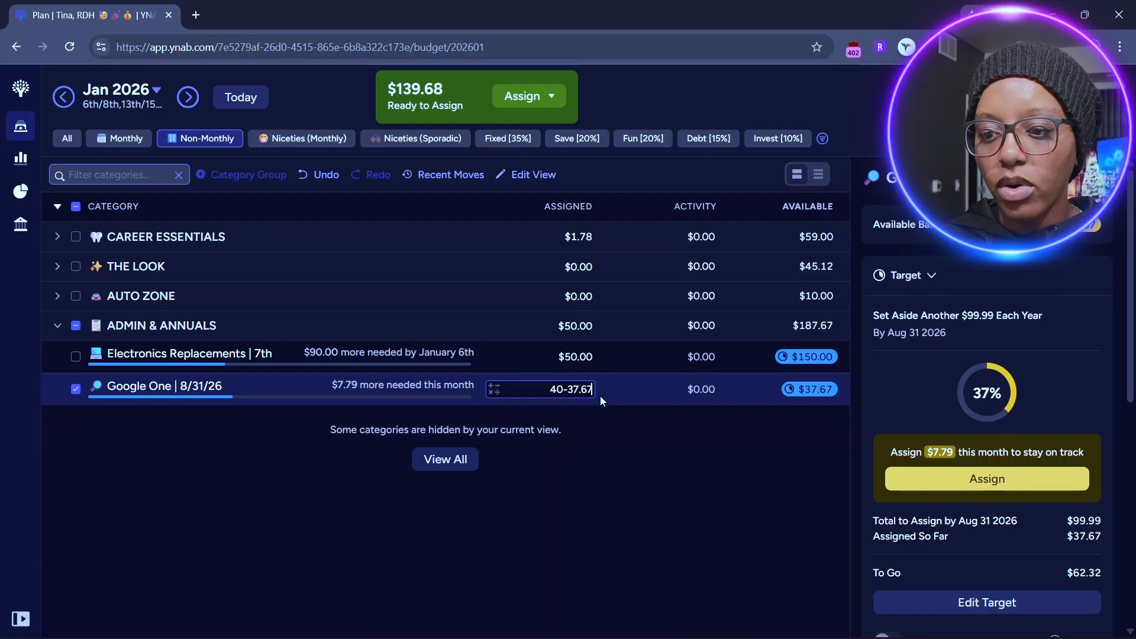
key(Return)
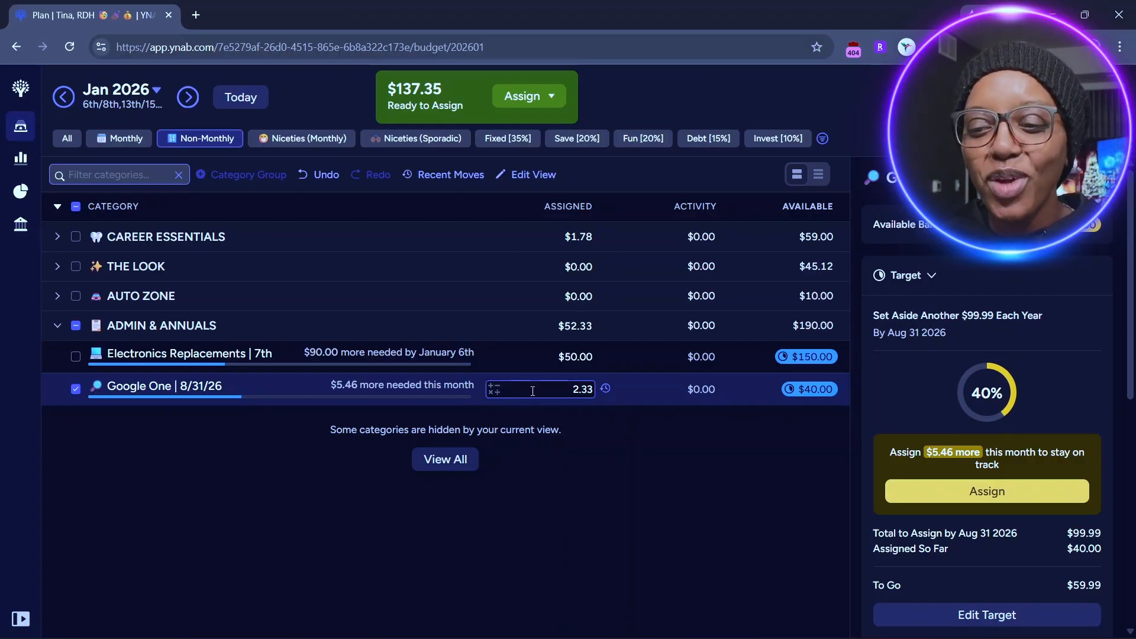
click(611, 452)
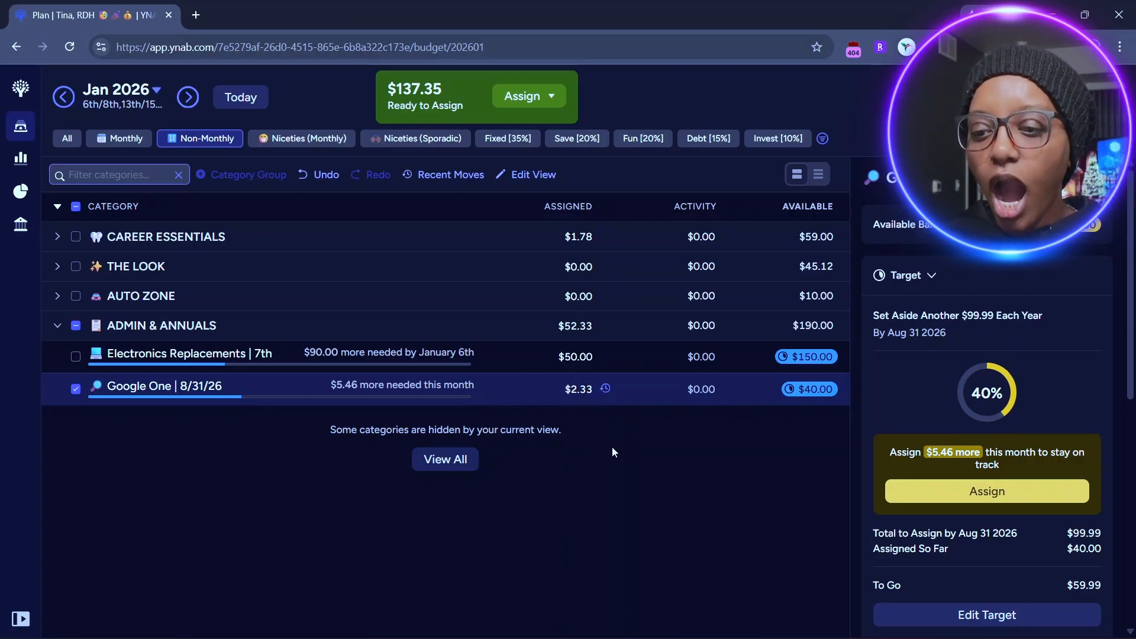
click(76, 388)
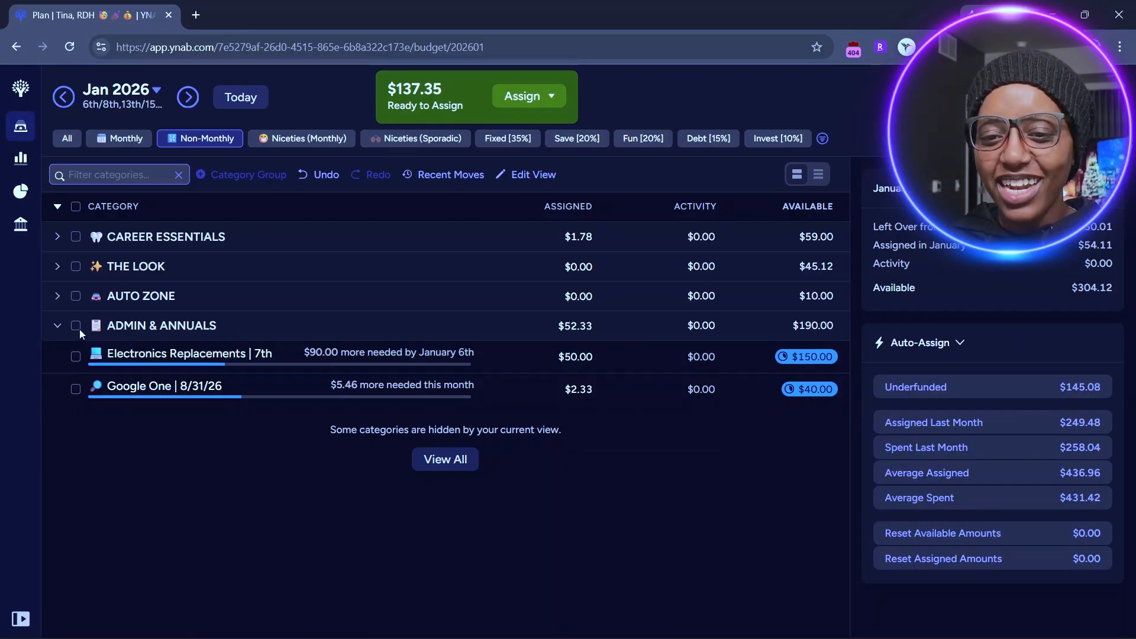
click(57, 326)
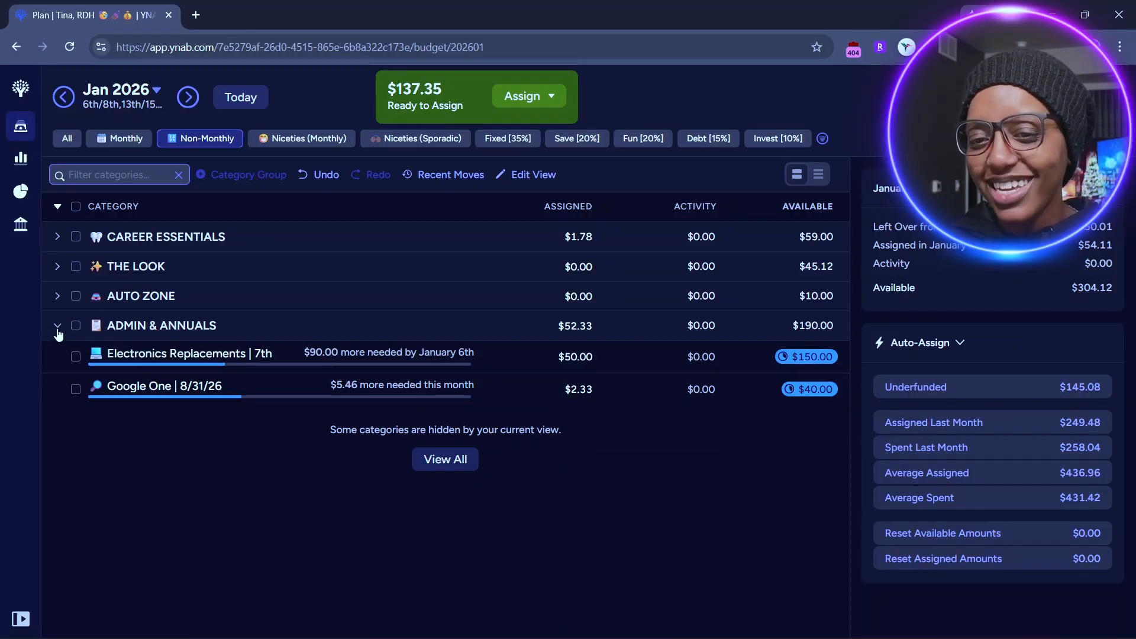
Show the Niceties (Monthly) categories with all category groups expanded.
click(288, 139)
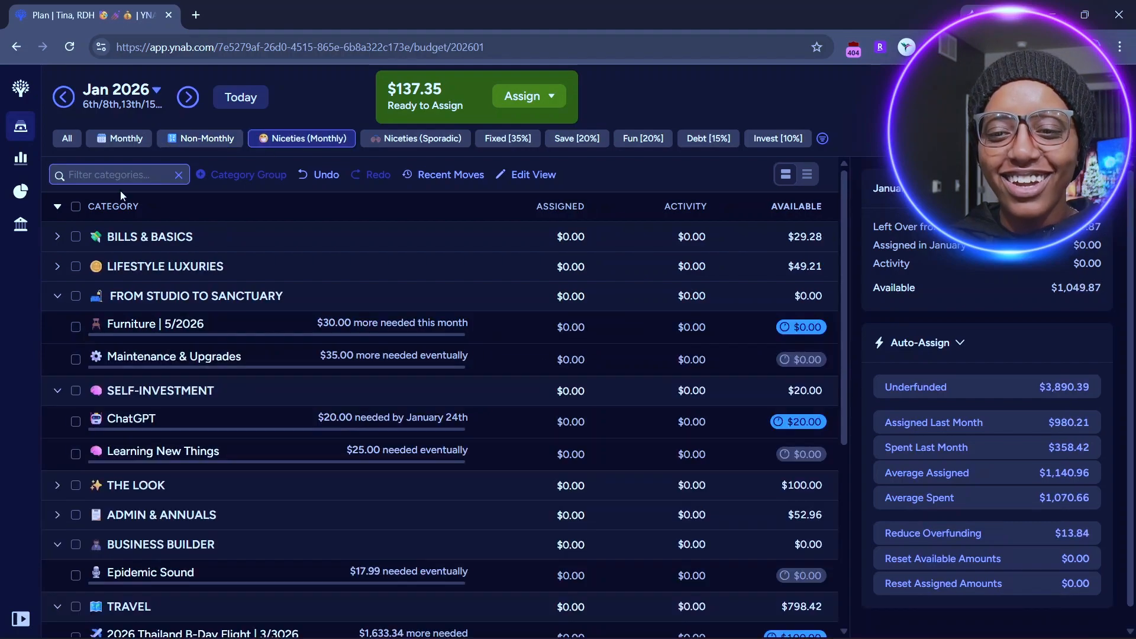
click(58, 206)
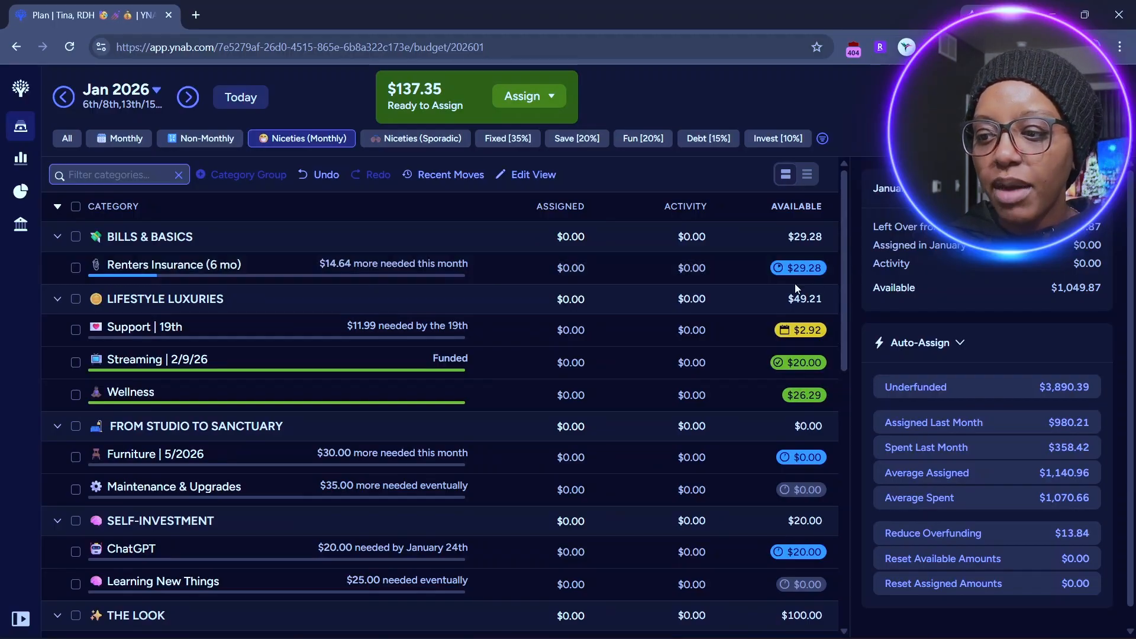
click(959, 344)
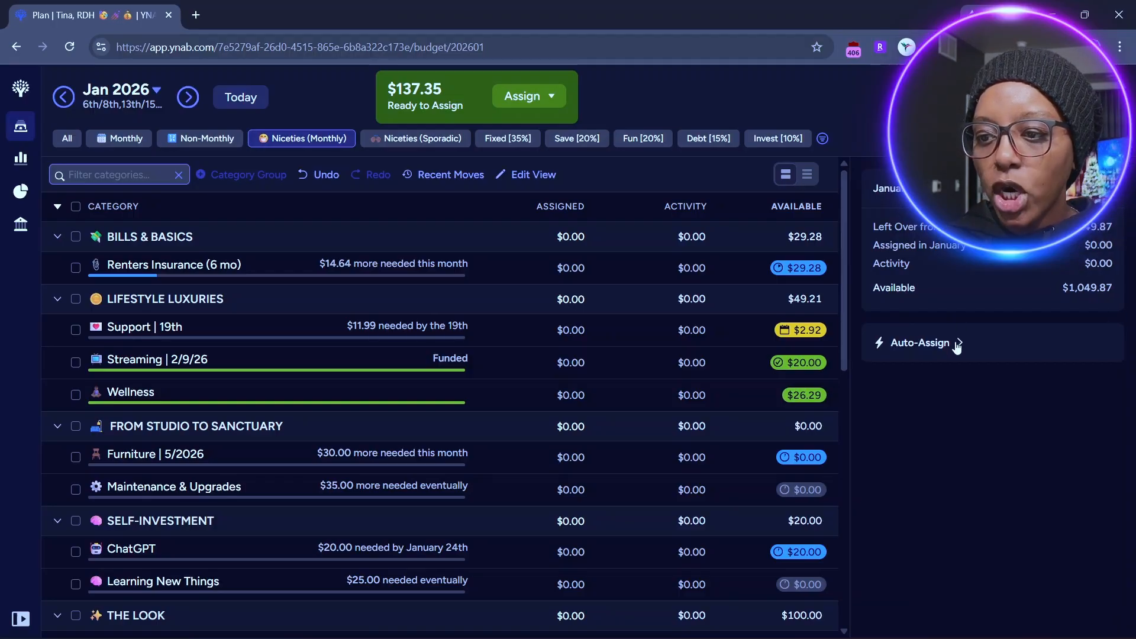
click(958, 344)
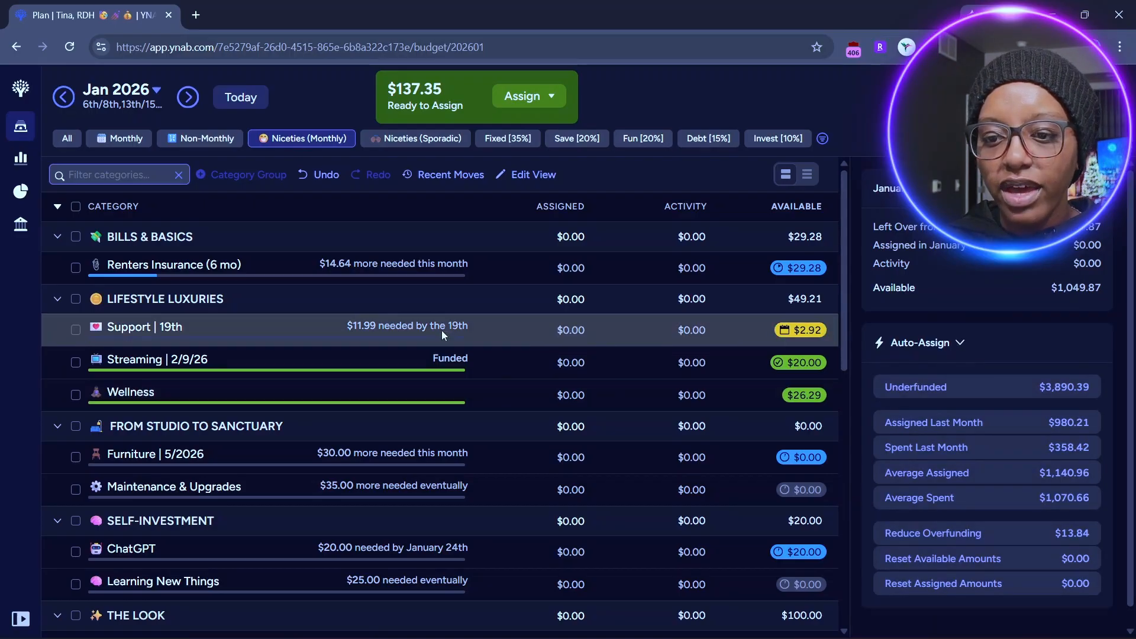
click(546, 267)
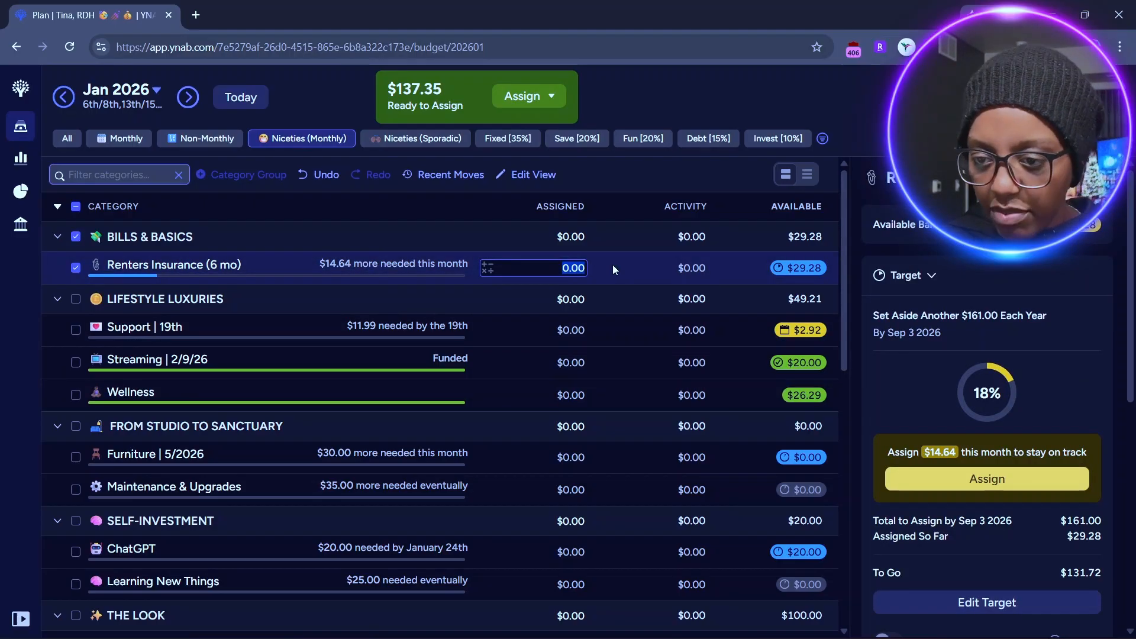
key(Right)
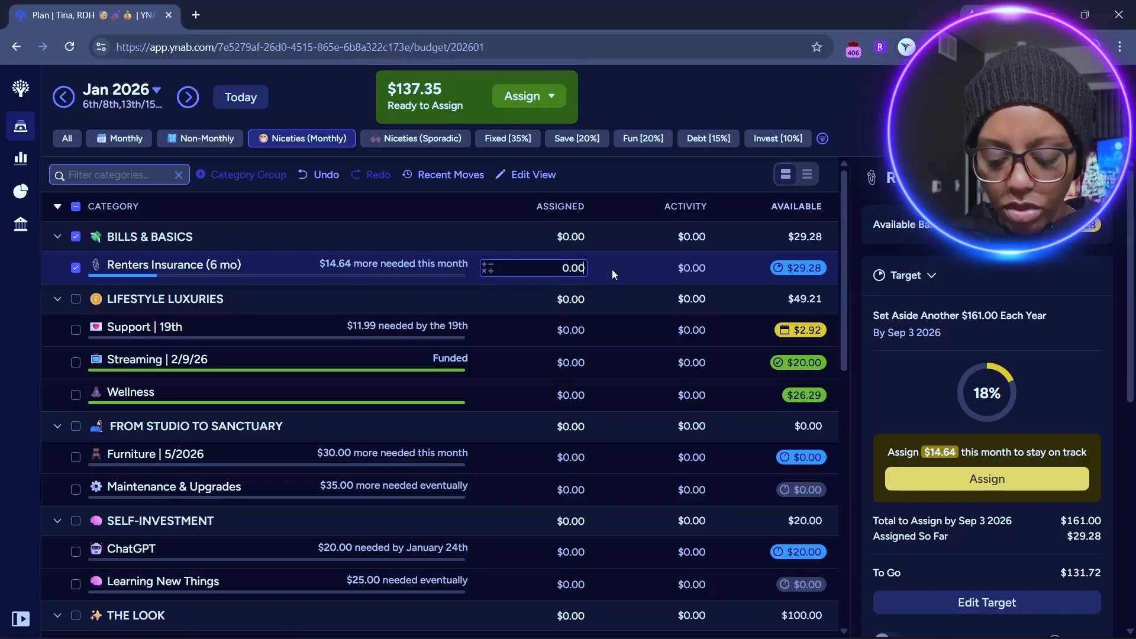
text(35-29.2)
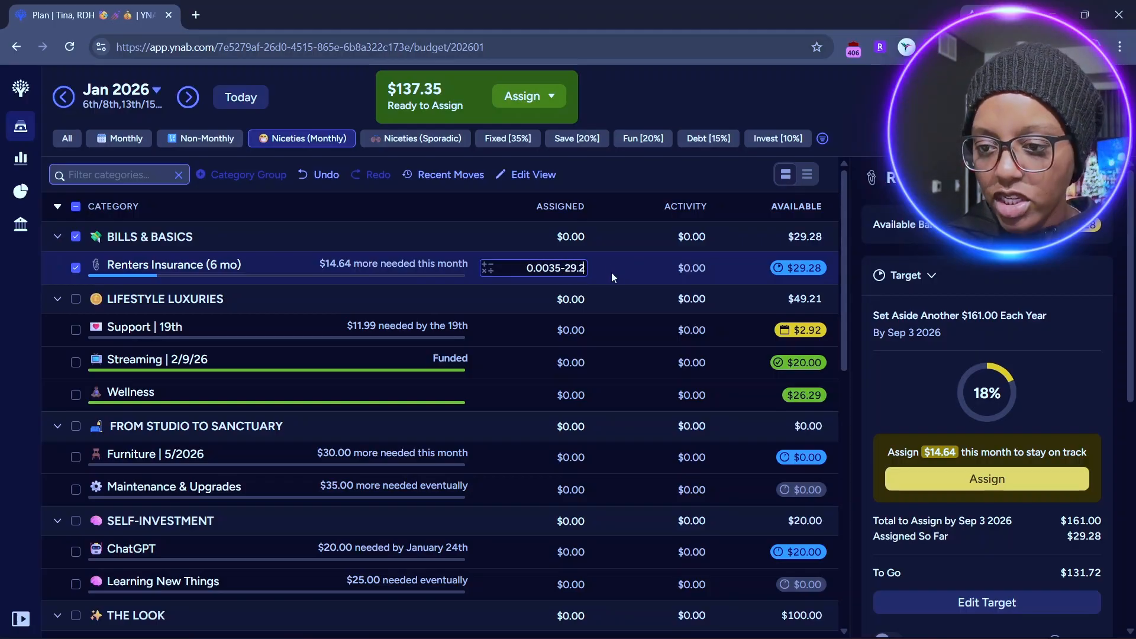
text(8)
key(Return)
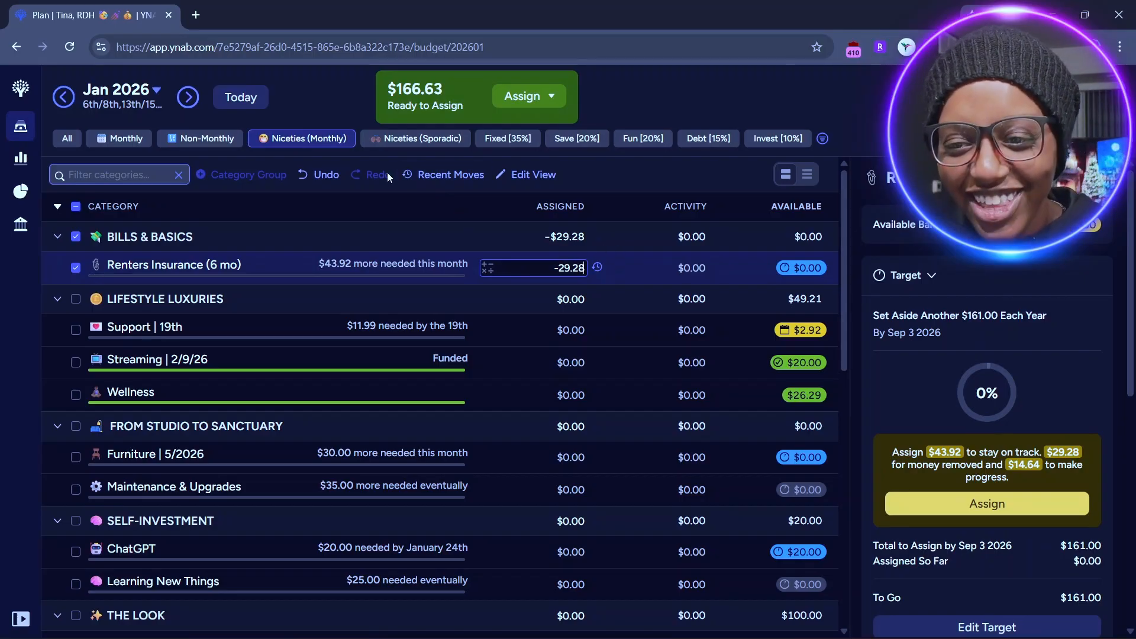
click(301, 179)
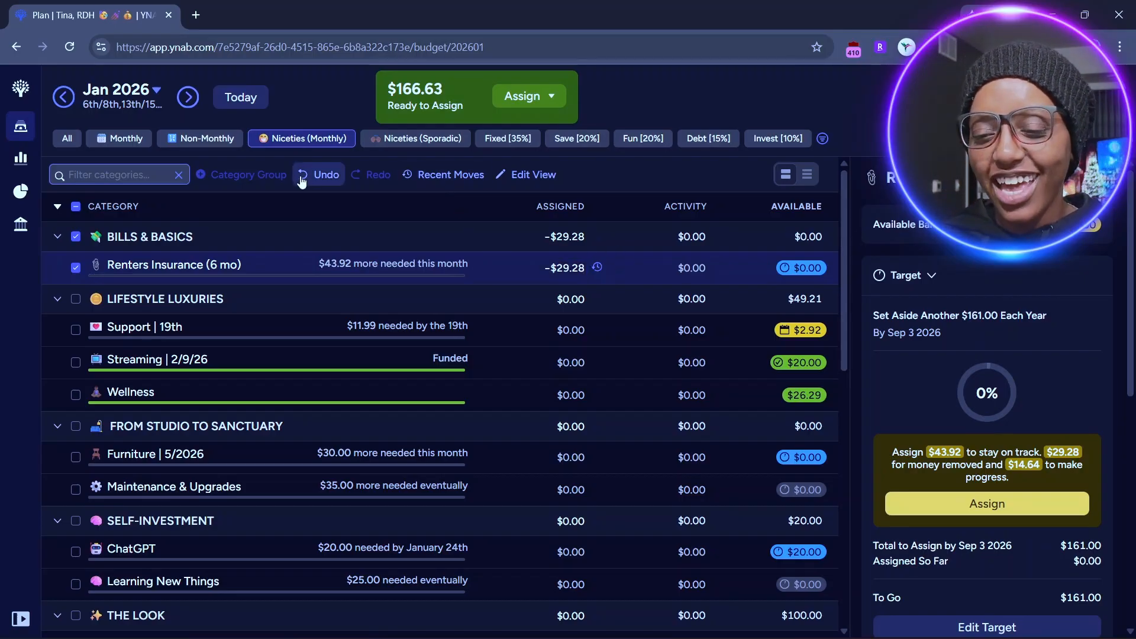
Assign $5.72 to the Renters Insurance (6 mo) category, clear the selection and collapse the BILLS & BASICS group.
click(584, 266)
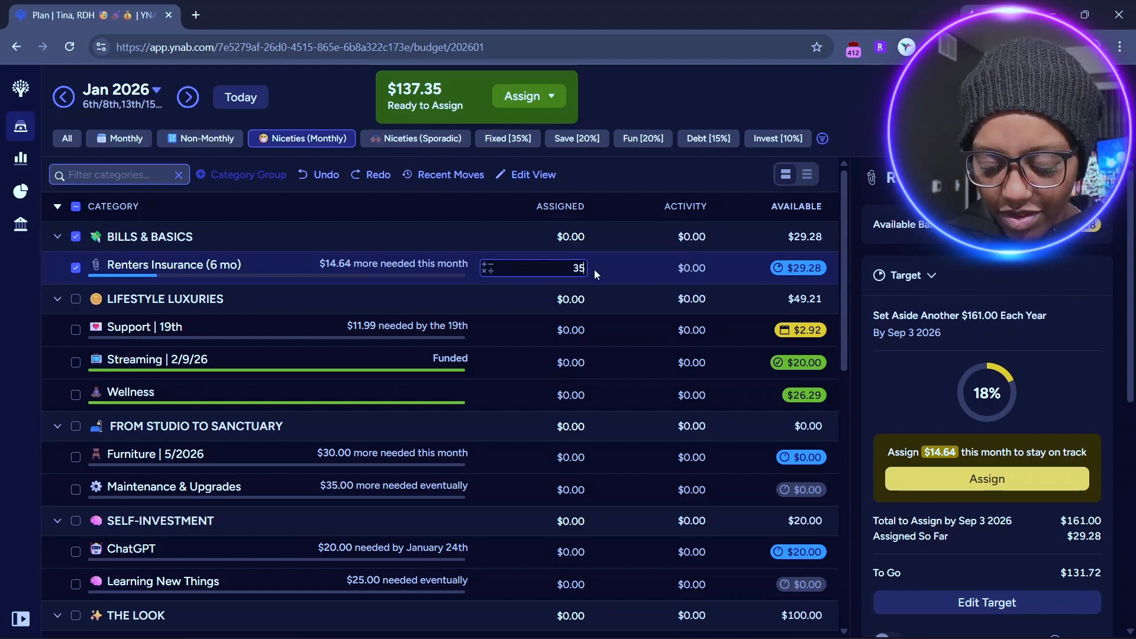
text(35-29)
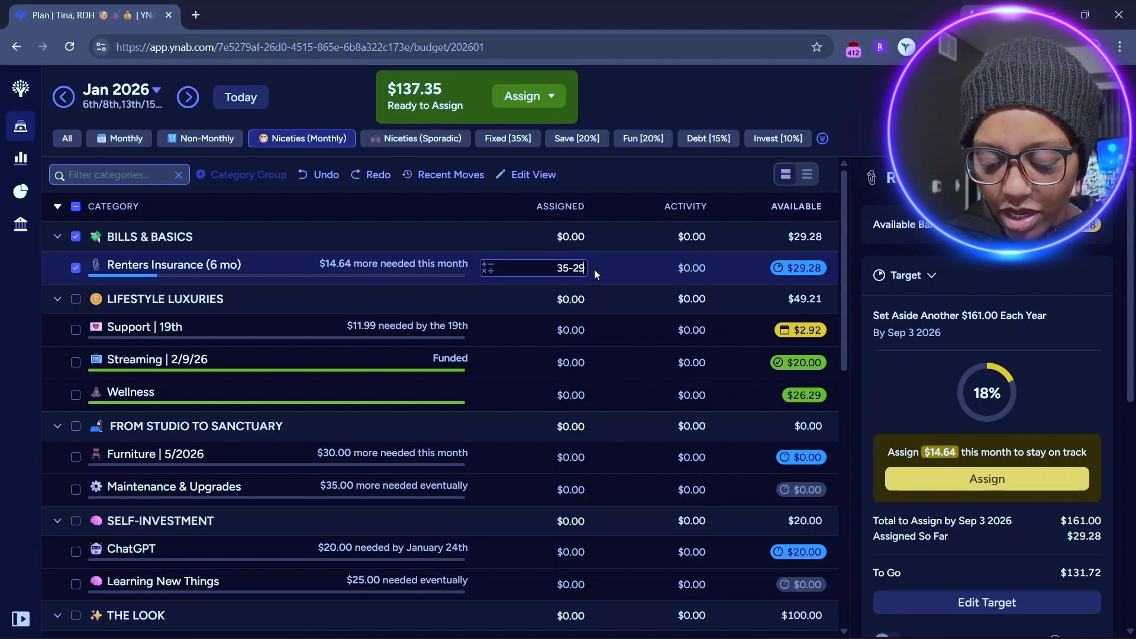
text(.28)
key(Return)
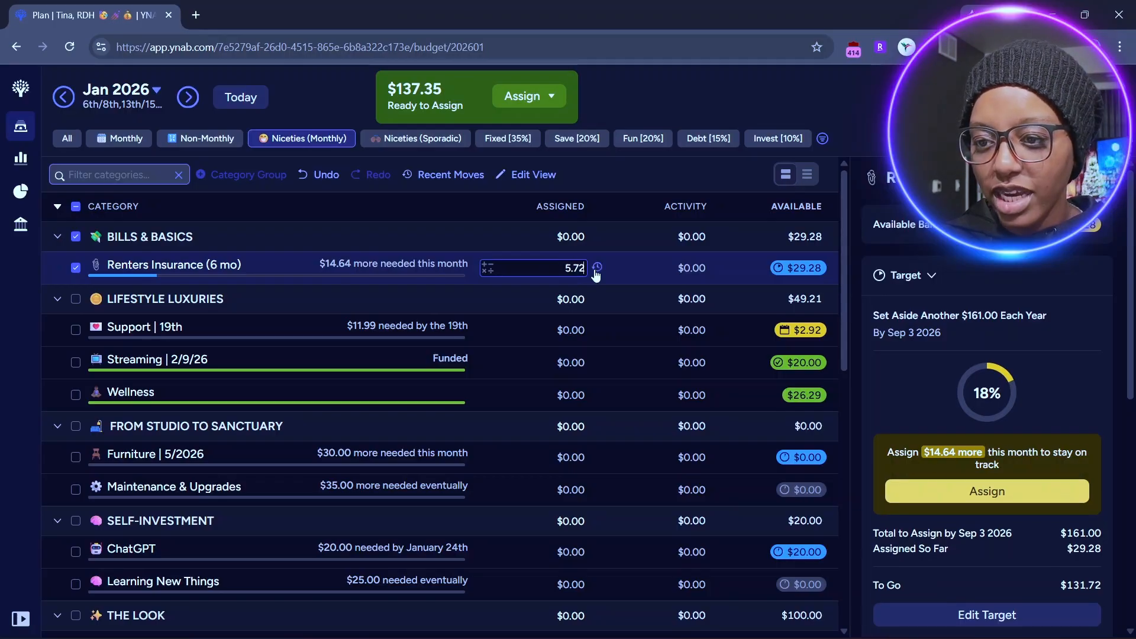
click(776, 97)
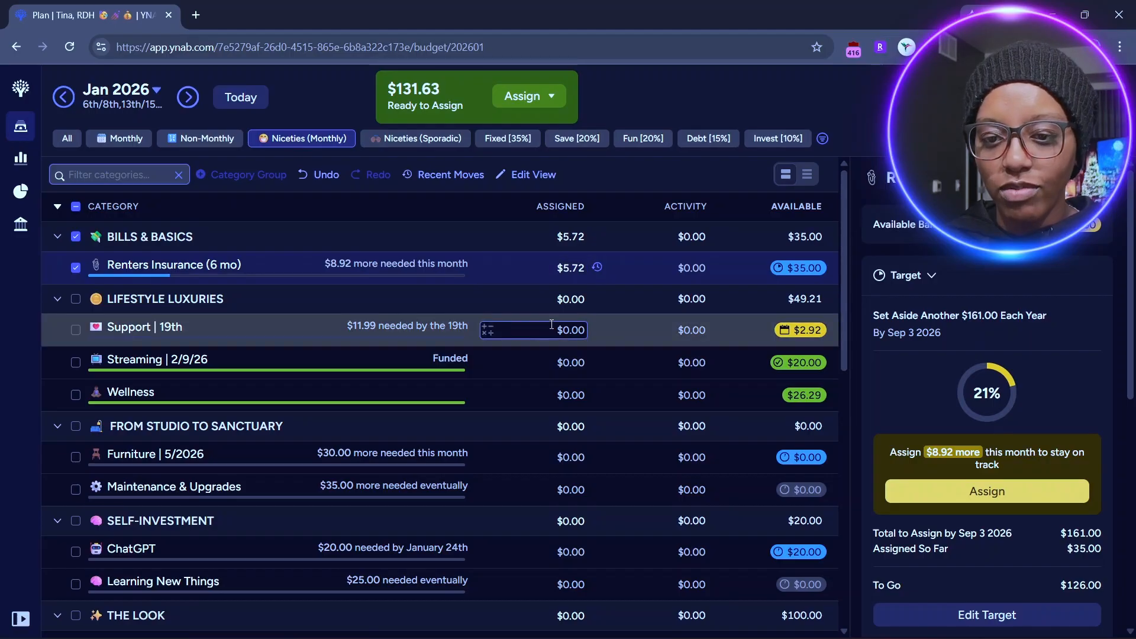
click(76, 268)
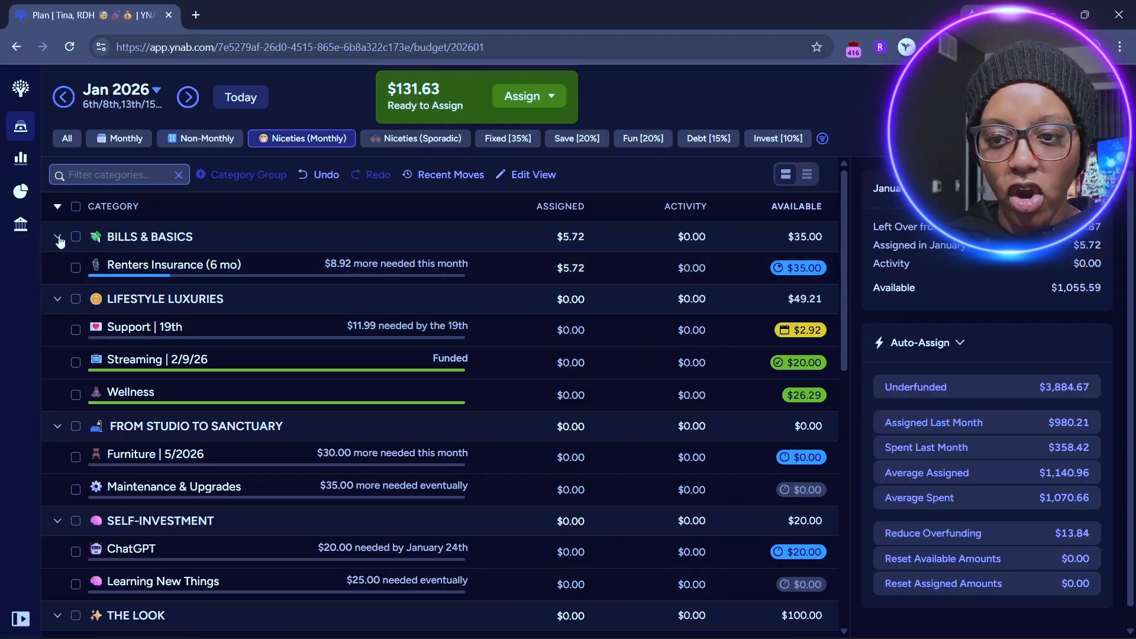
click(58, 237)
Assign $2.08 to the Support | 19th category and clear the selection.
click(584, 296)
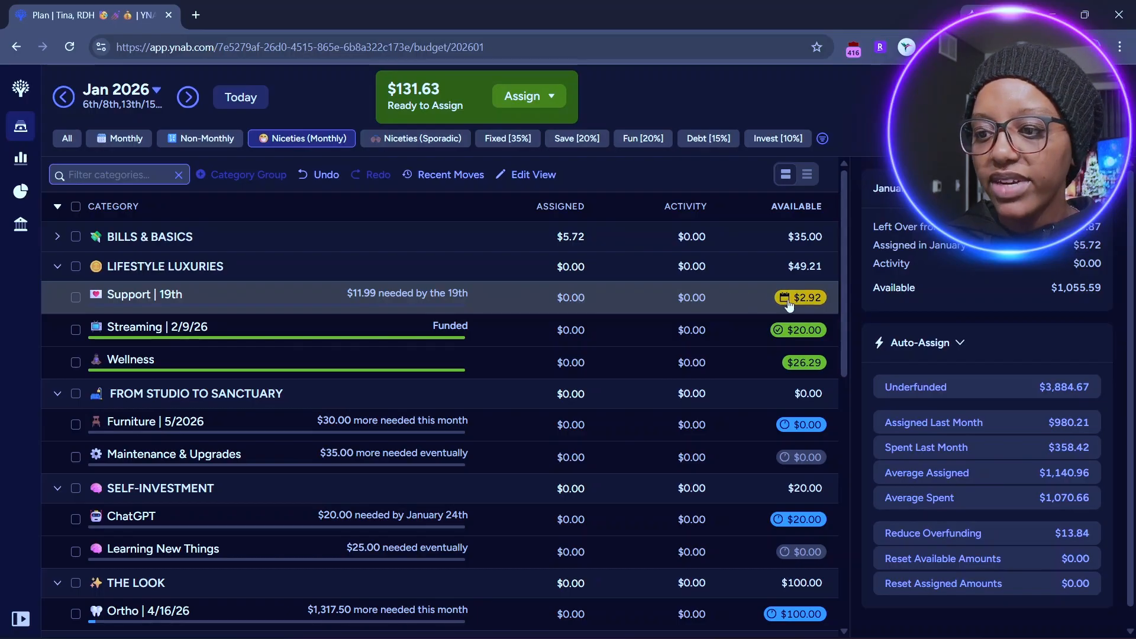
click(585, 296)
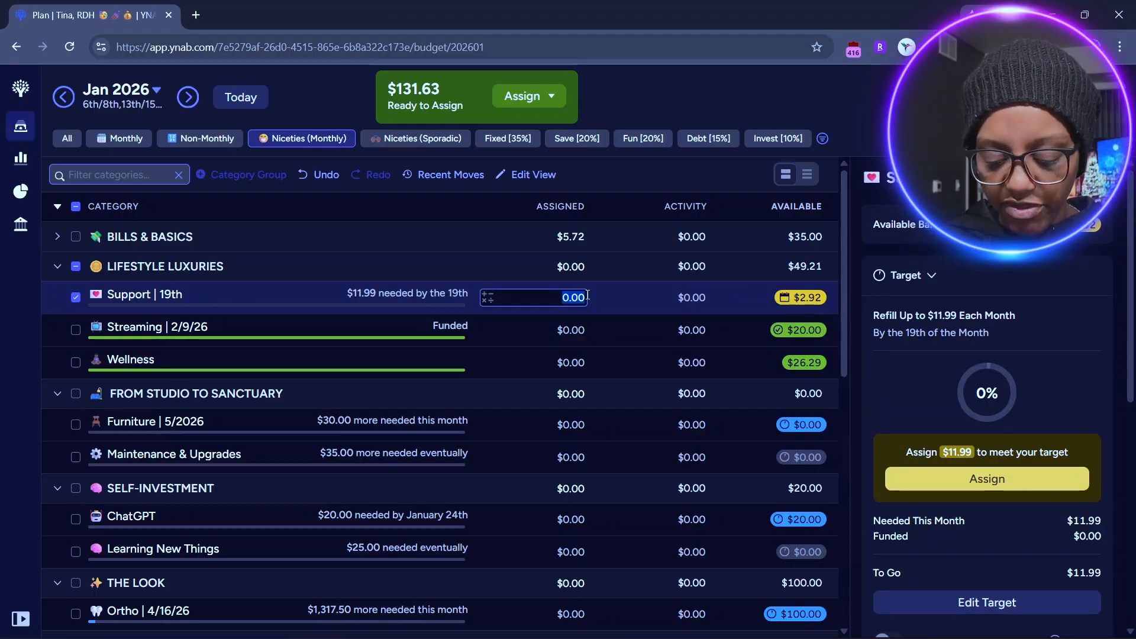
text(5-2.)
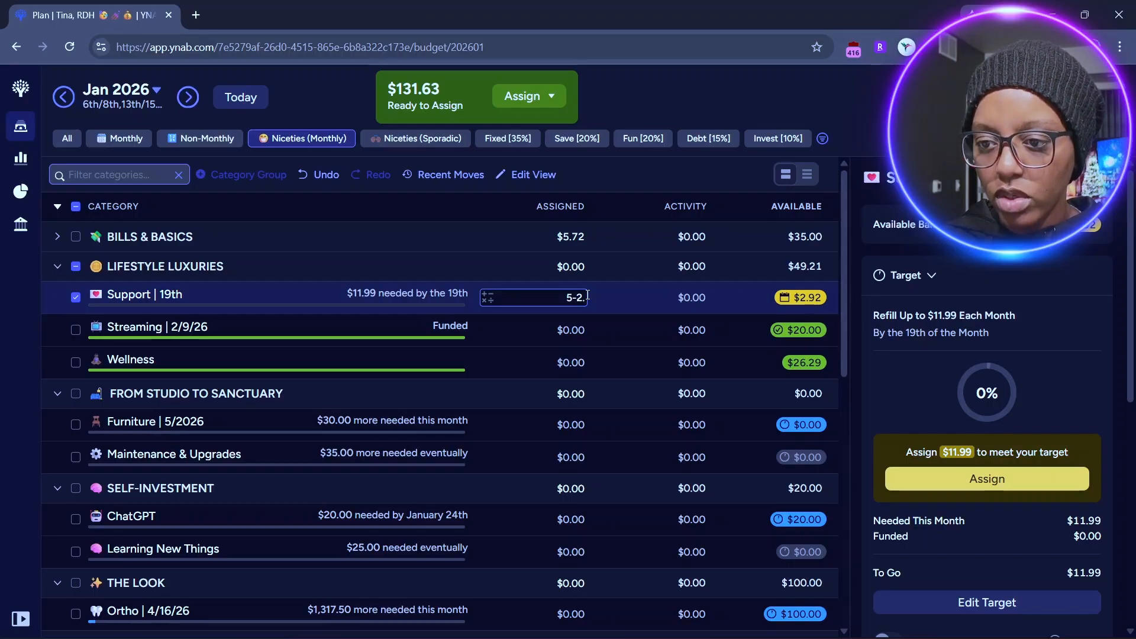
text(92)
key(Return)
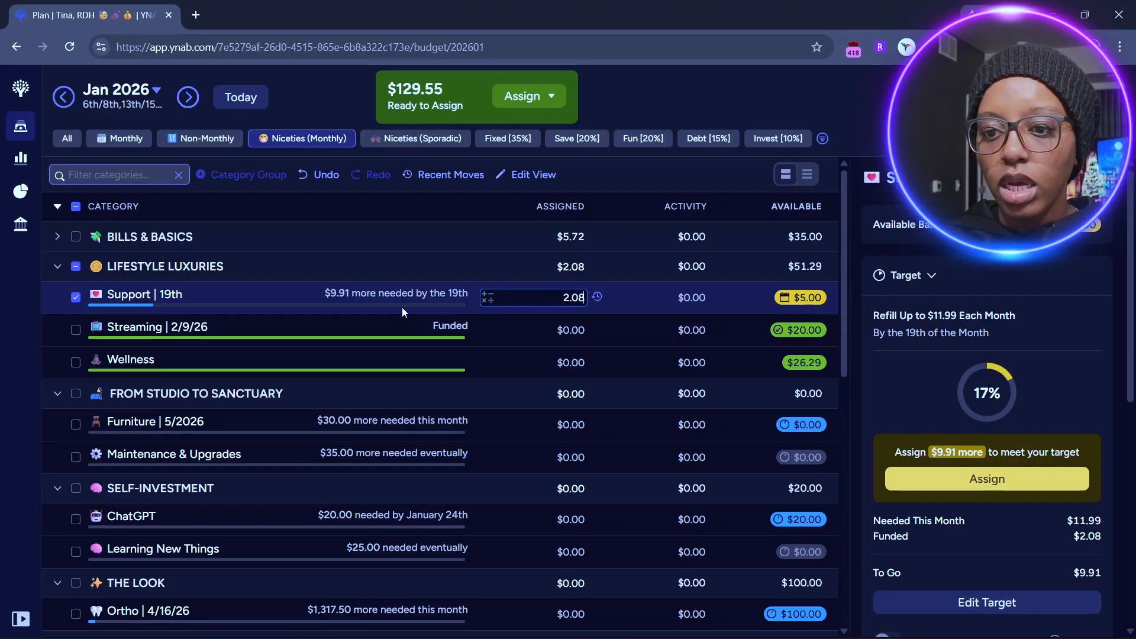
click(79, 294)
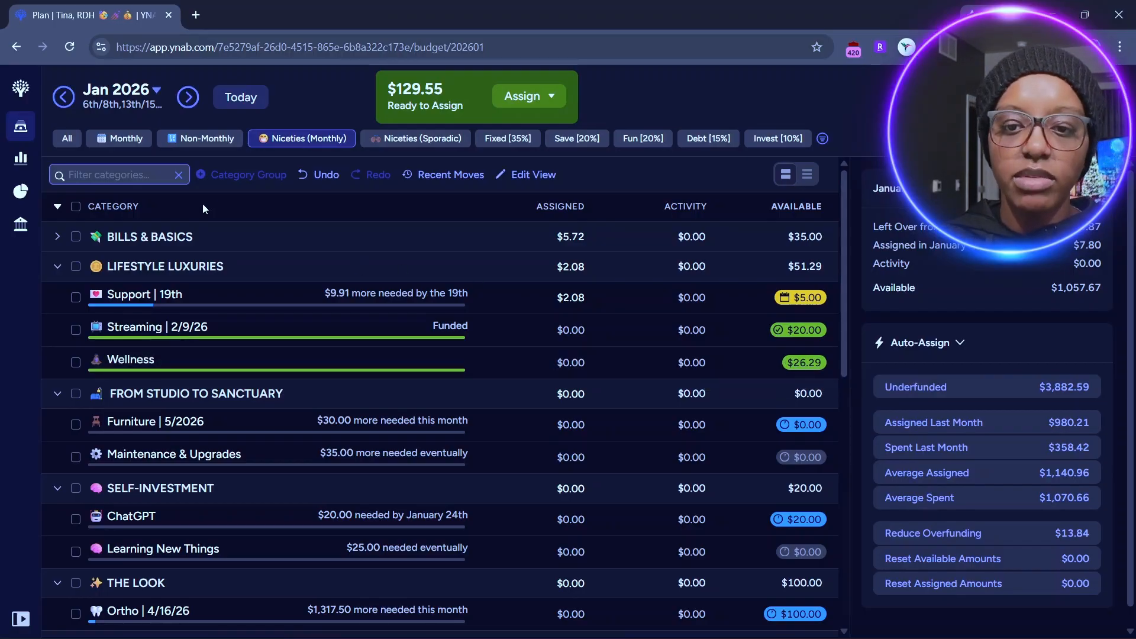
Review the Wellness category's December 2025 activity, and return to January 2026 with the selection cleared and LIFESTYLE LUXURIES collapsed.
click(278, 364)
click(64, 97)
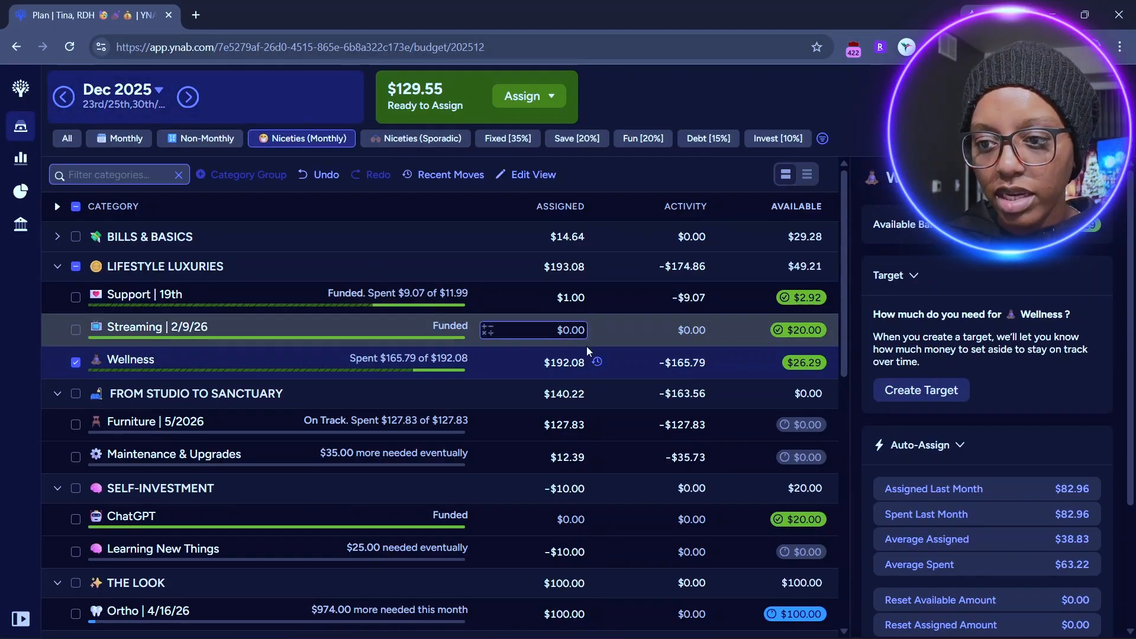
click(689, 360)
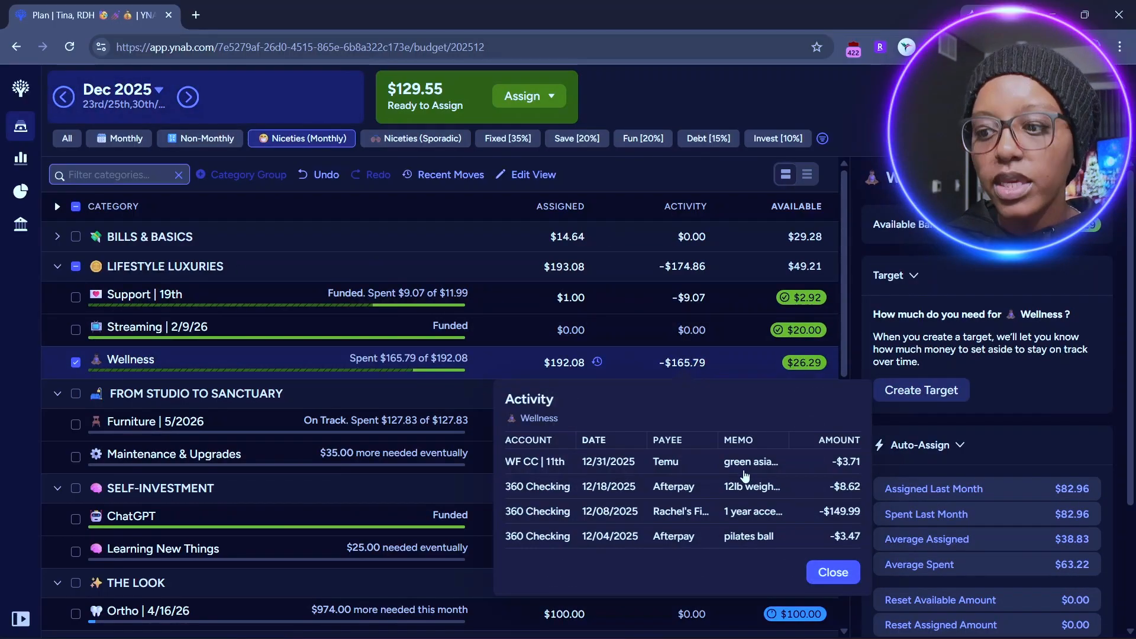
click(188, 97)
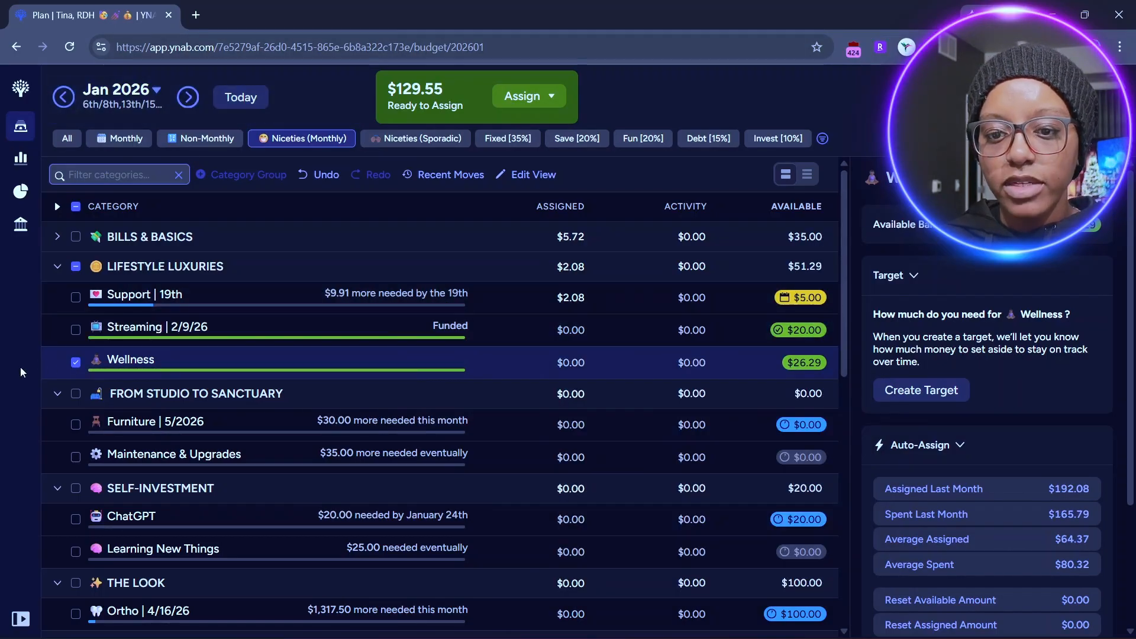
click(76, 362)
click(58, 267)
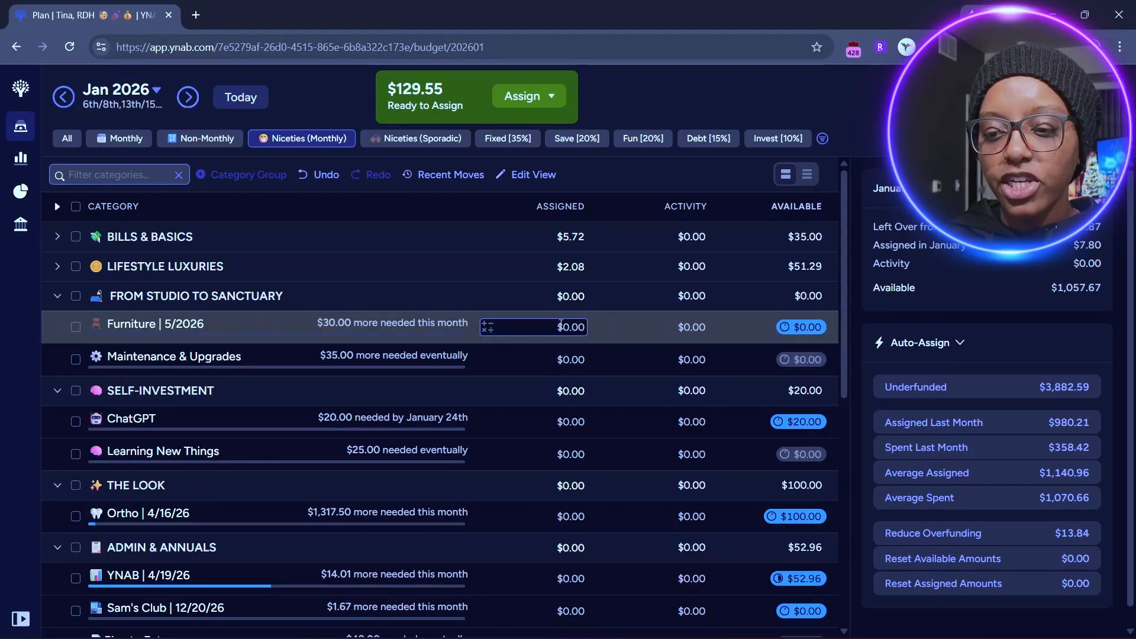
Assign $10.00 to the Furniture | 5/2026 category.
click(560, 325)
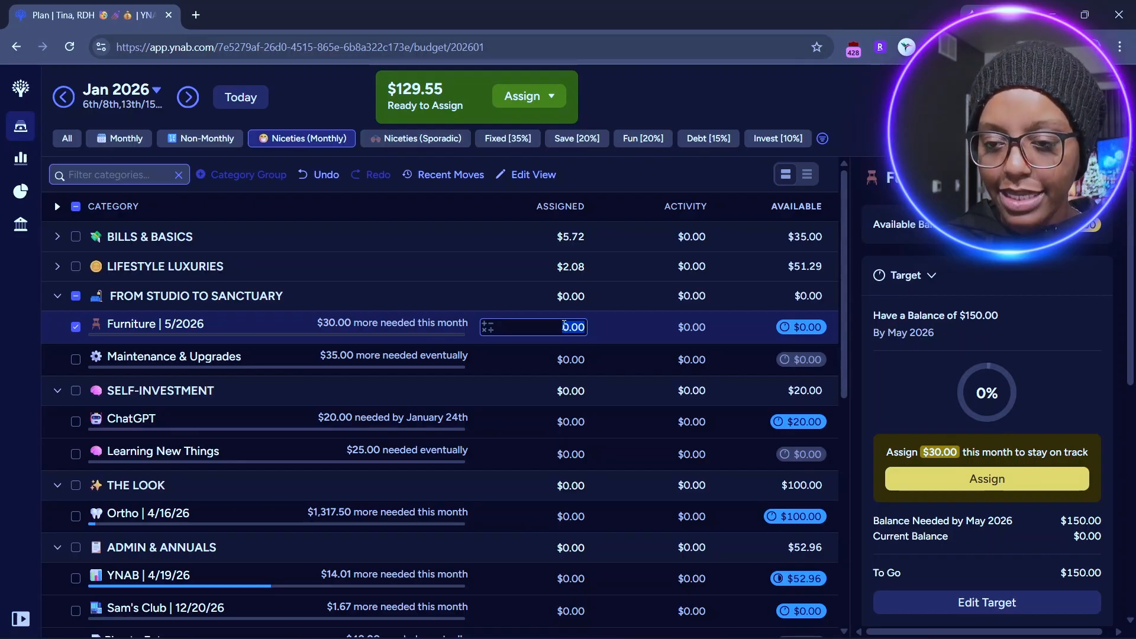
text(10)
key(Return)
click(559, 355)
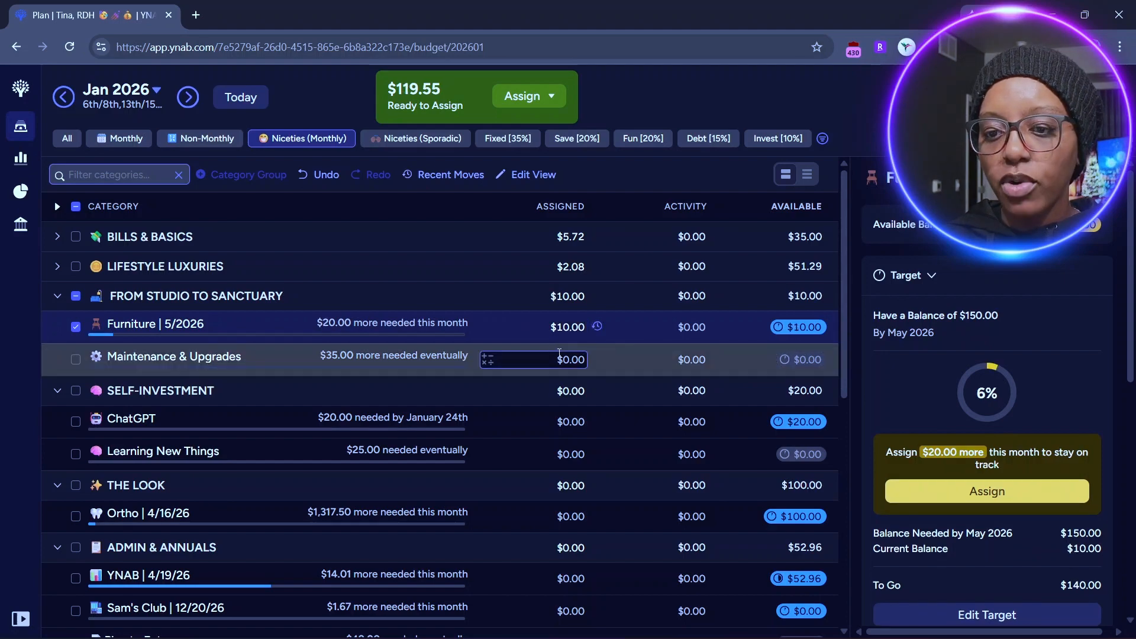
click(566, 359)
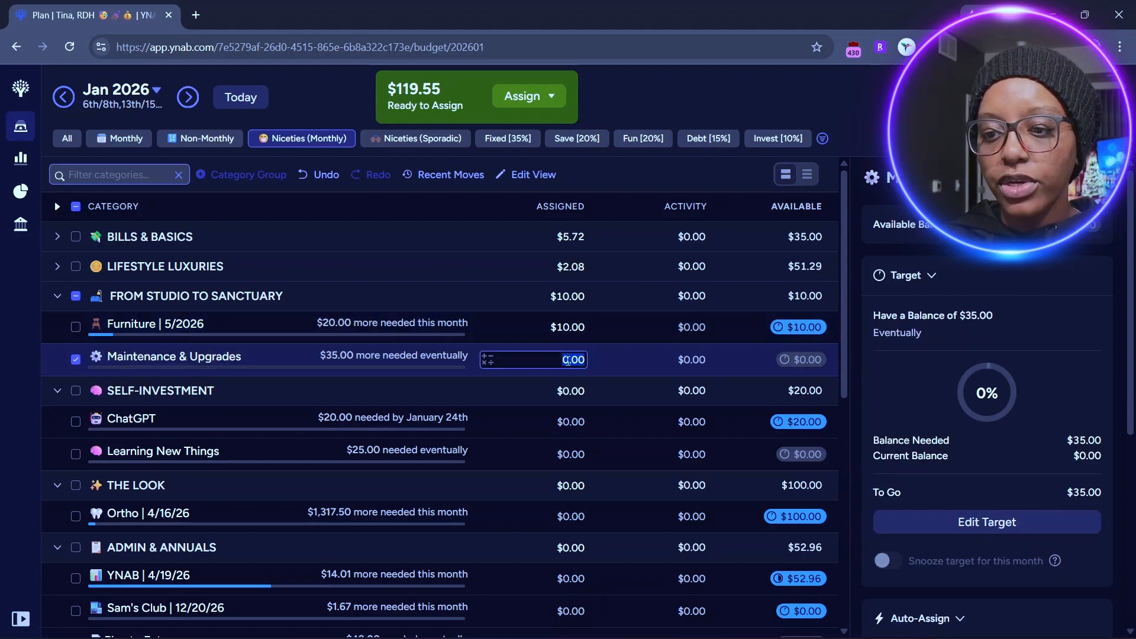
text(10)
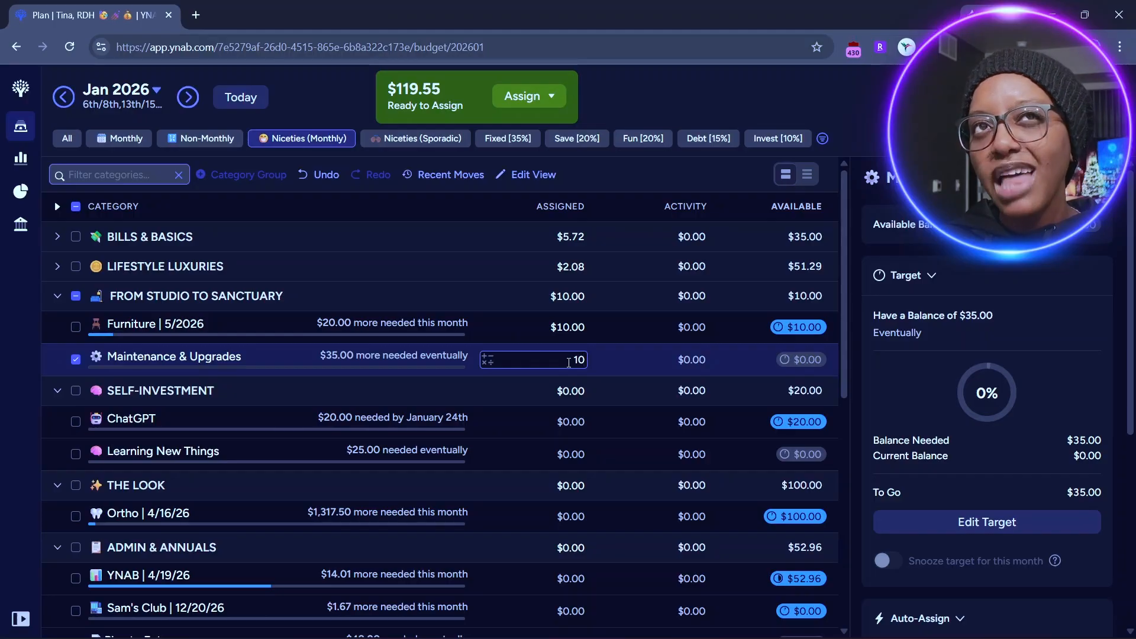
key(BackSpace)
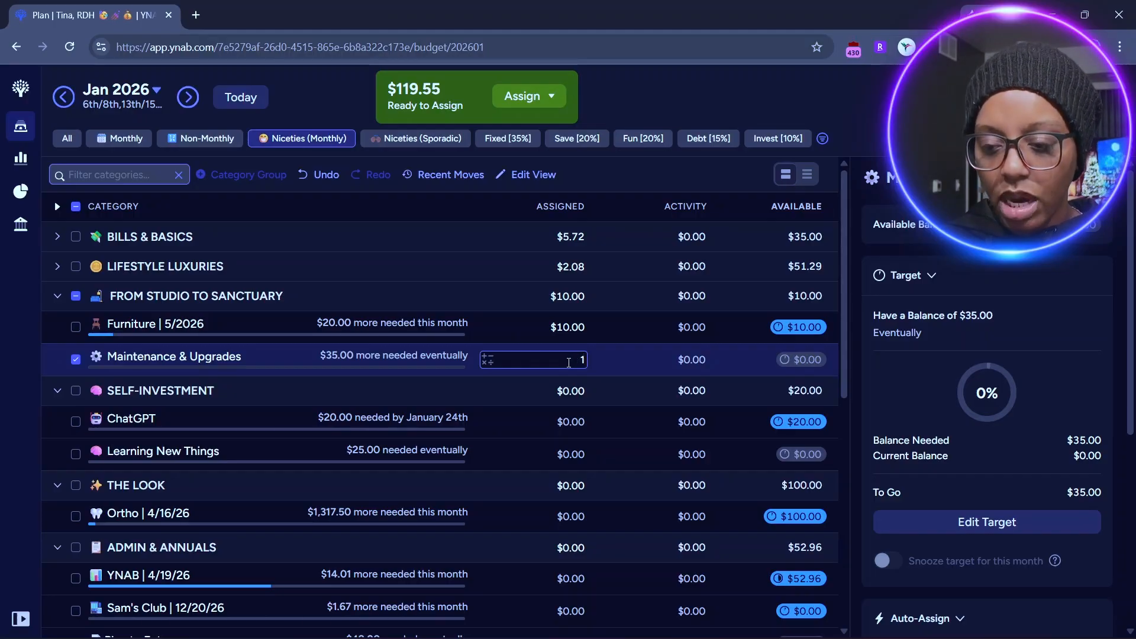
click(76, 359)
Rename the ChatGPT category as "ChatGPT | 24th", with the FROM STUDIO TO SANCTUARY and SELF-INVESTMENT groups collapsed.
click(58, 296)
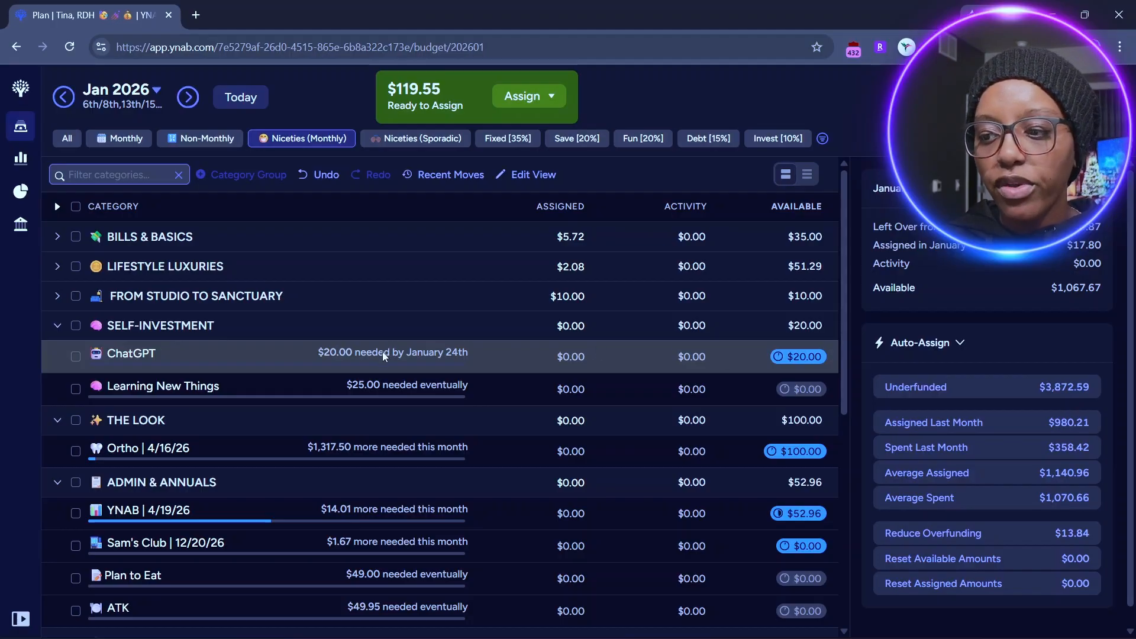
click(154, 352)
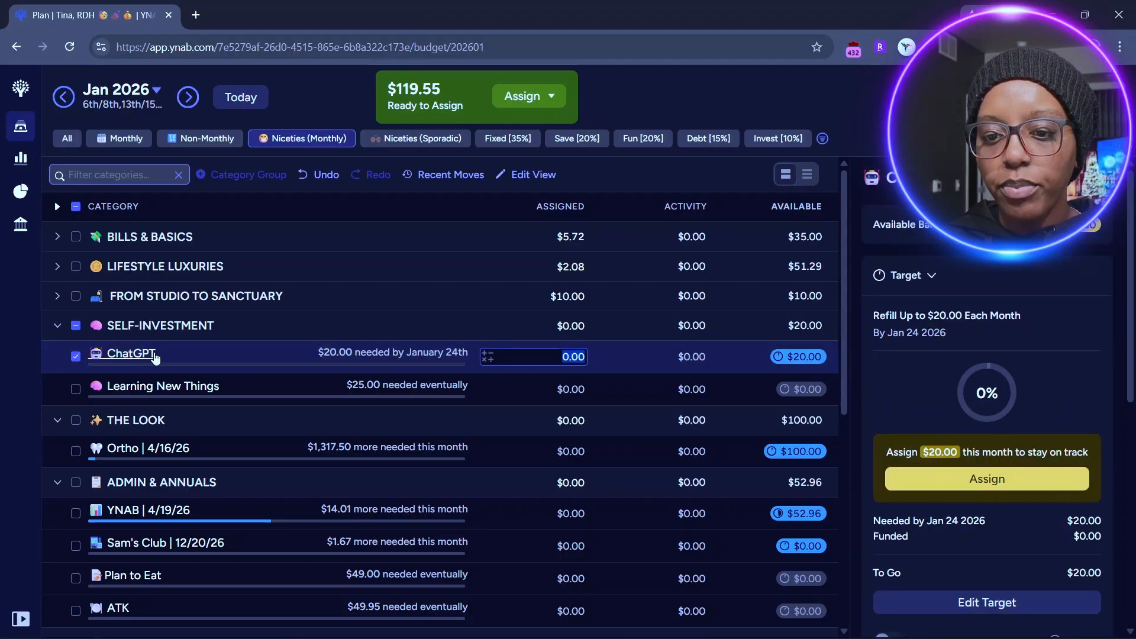
click(165, 352)
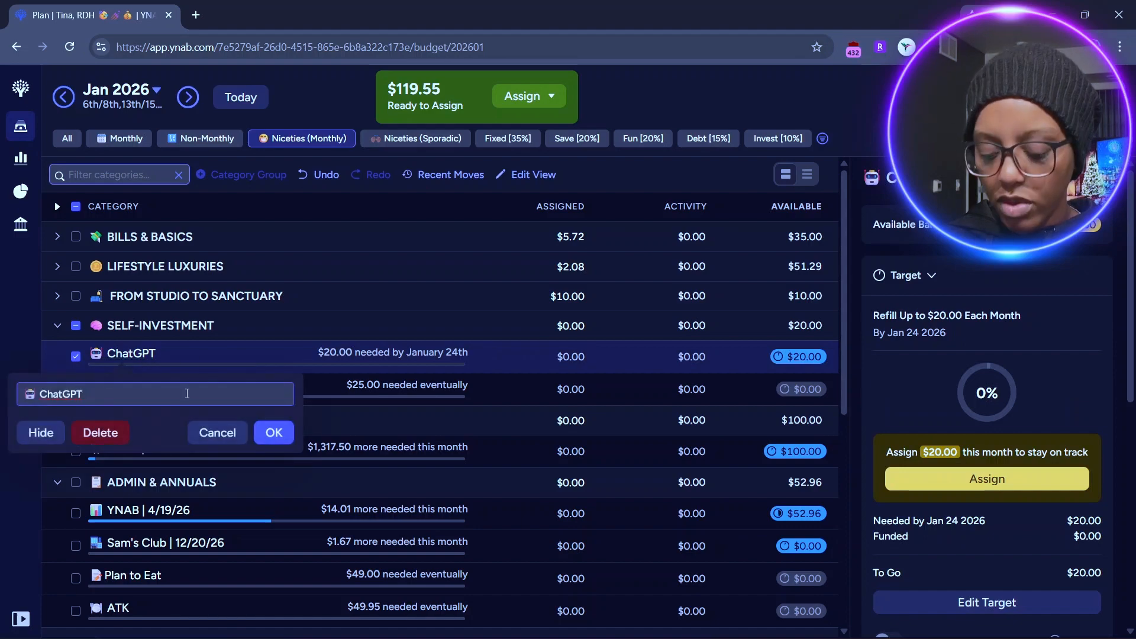
text(| 24th)
click(261, 426)
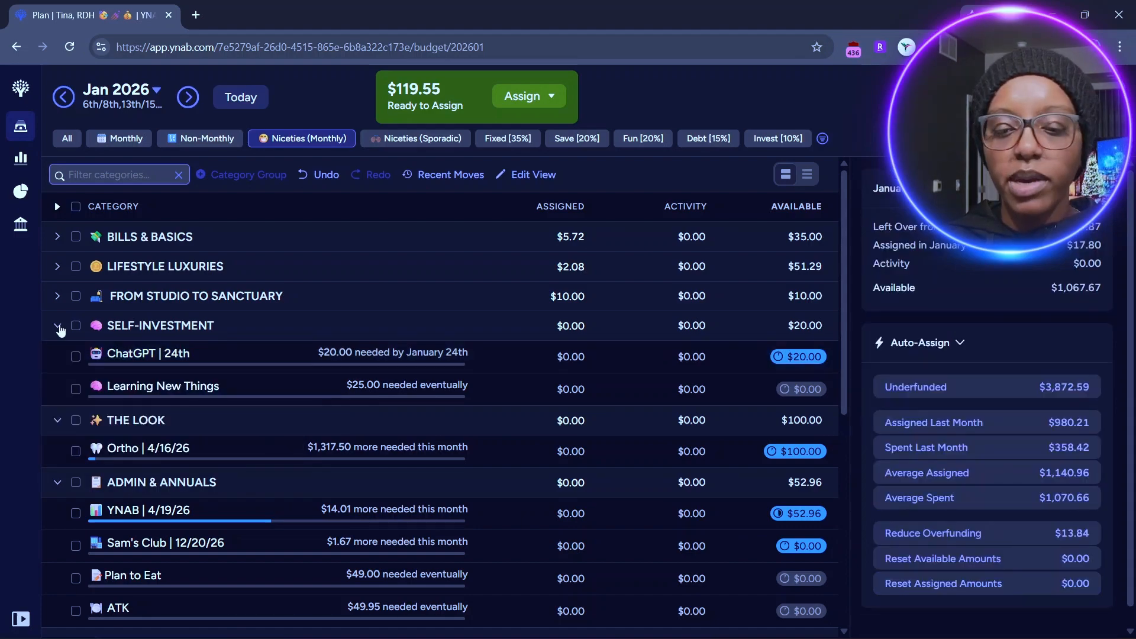
click(58, 325)
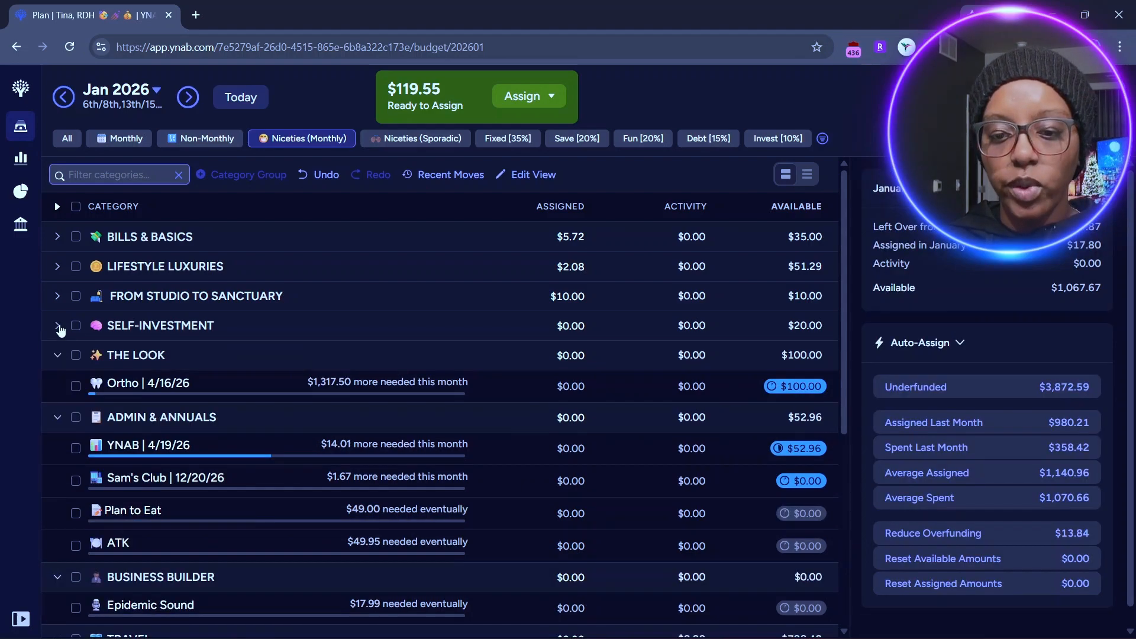
Try assigning $50.00 to the Ortho | 4/16/26 category, and undo the assignment.
click(420, 378)
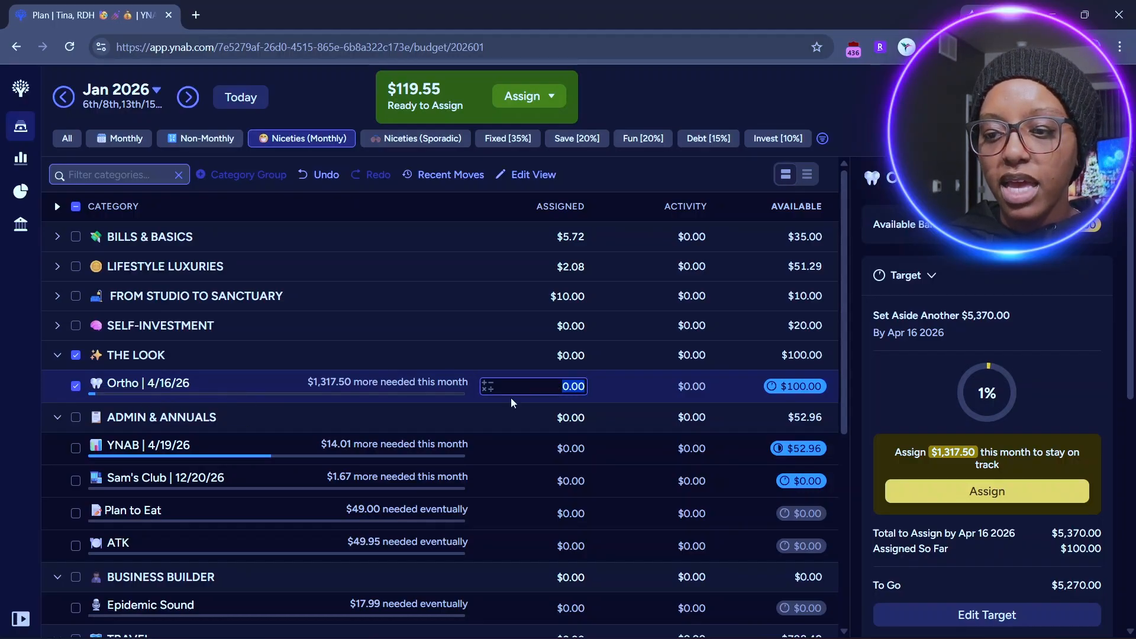
key(Right)
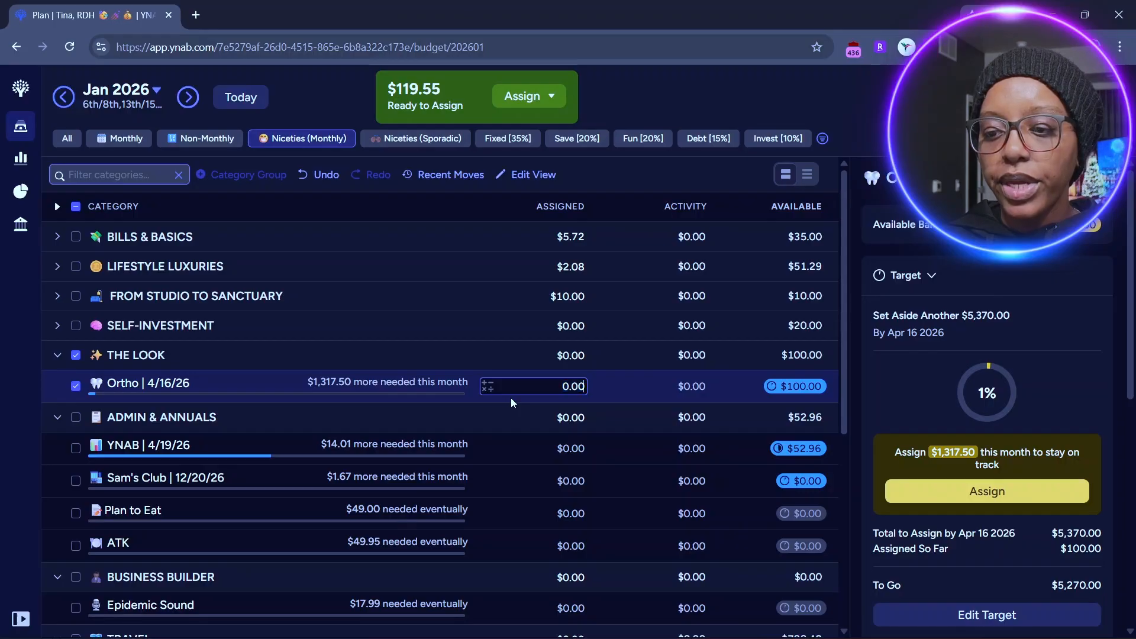
text(+50)
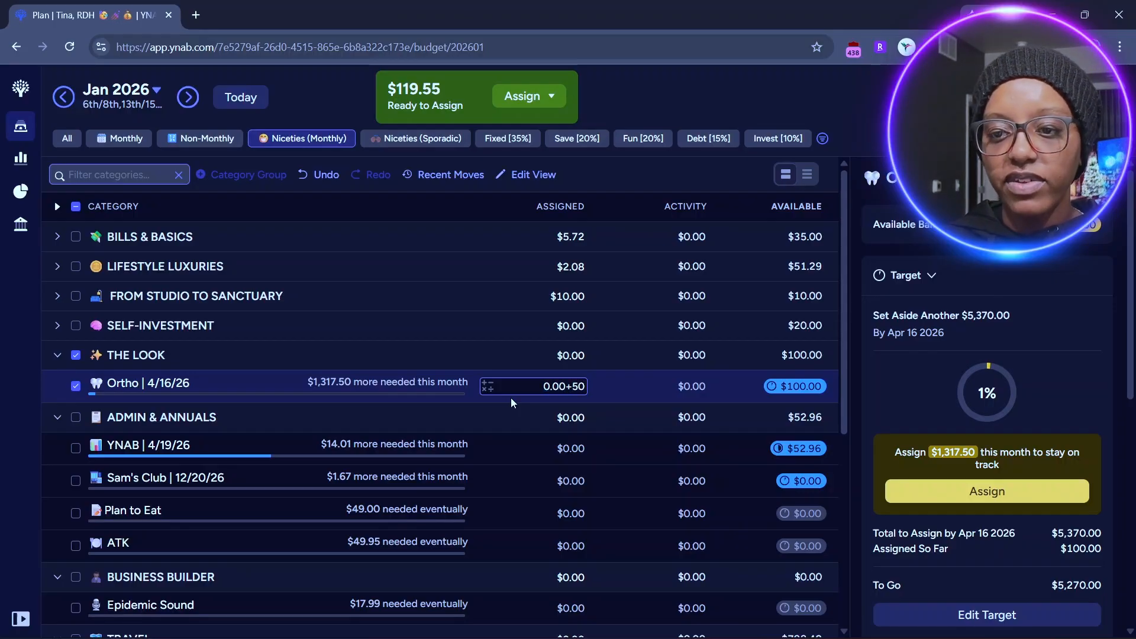
key(Return)
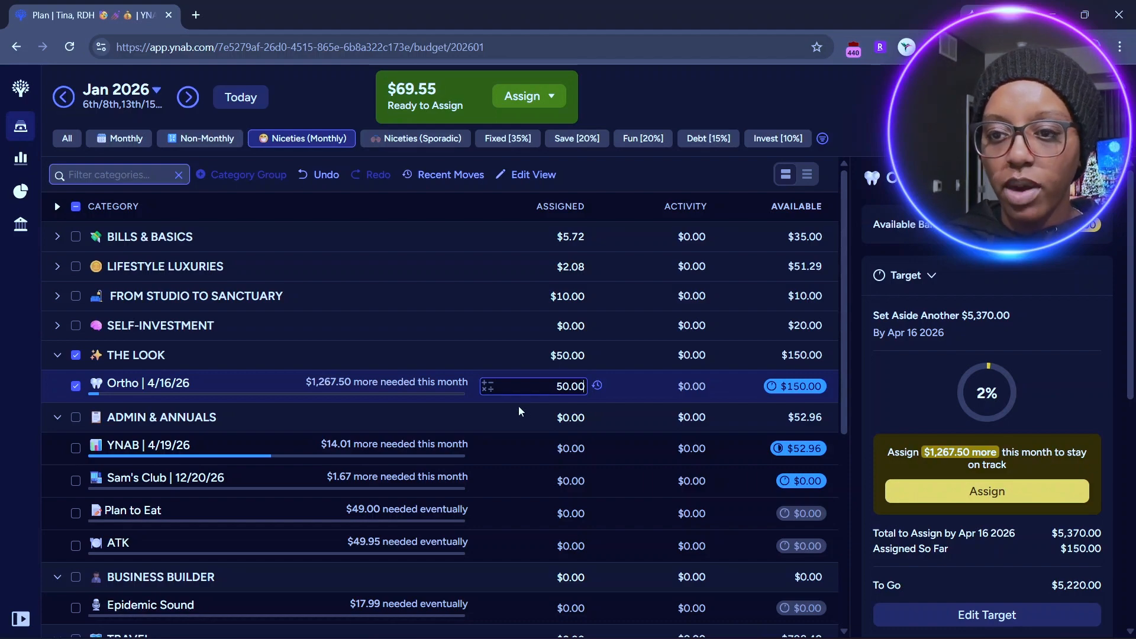
click(313, 174)
Assign $20.00 to the Ortho | 4/16/26 category and clear the selection.
click(563, 395)
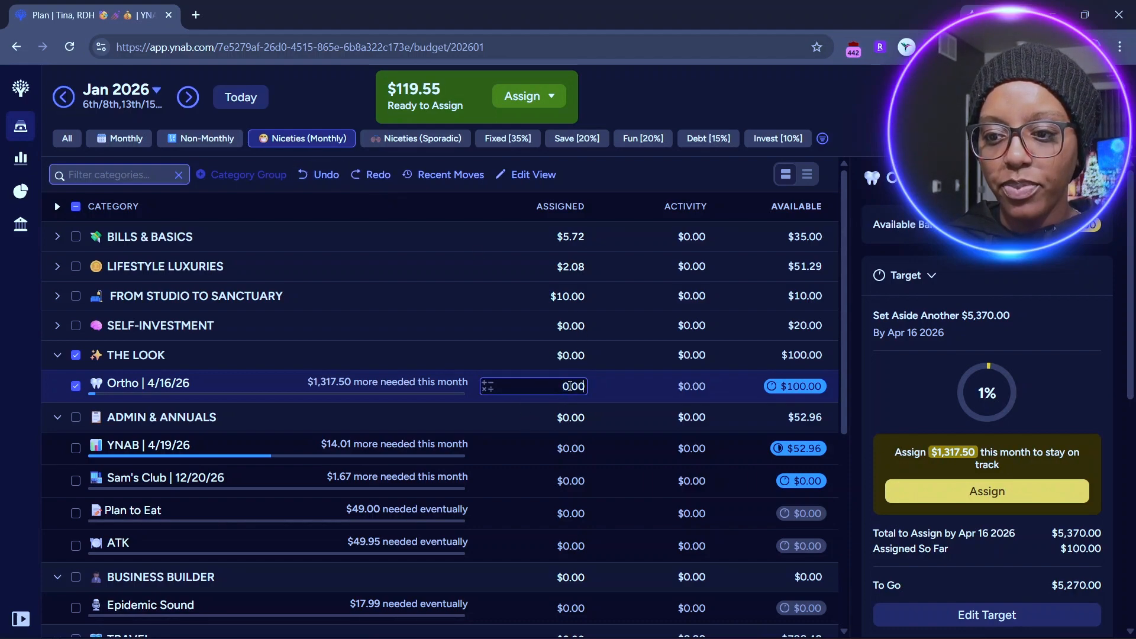
text(+20)
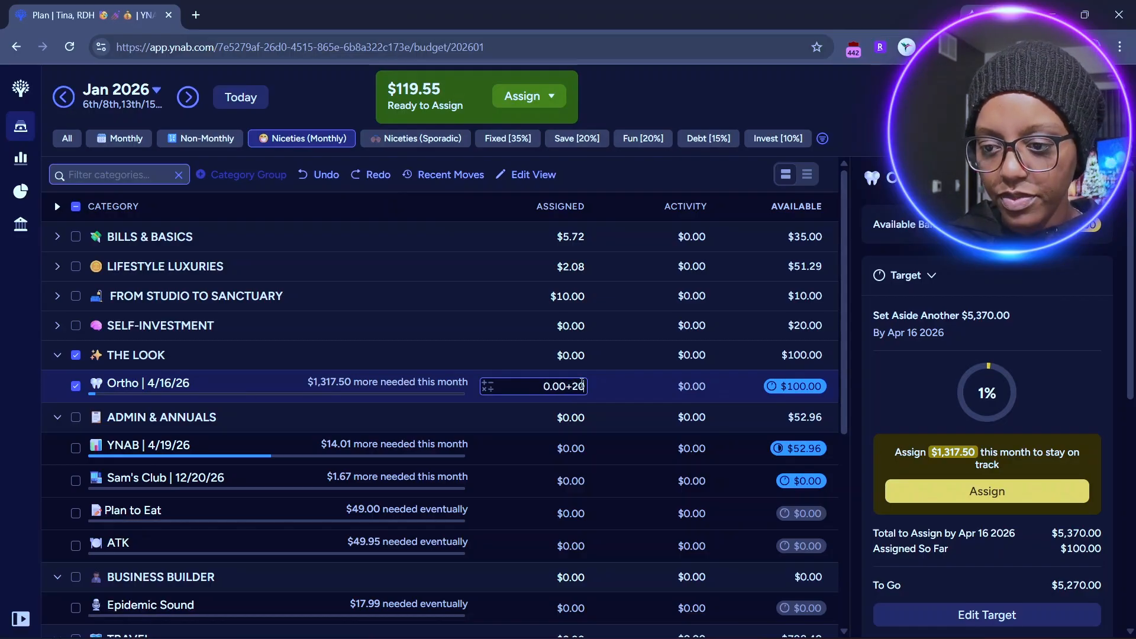
key(Return)
click(76, 355)
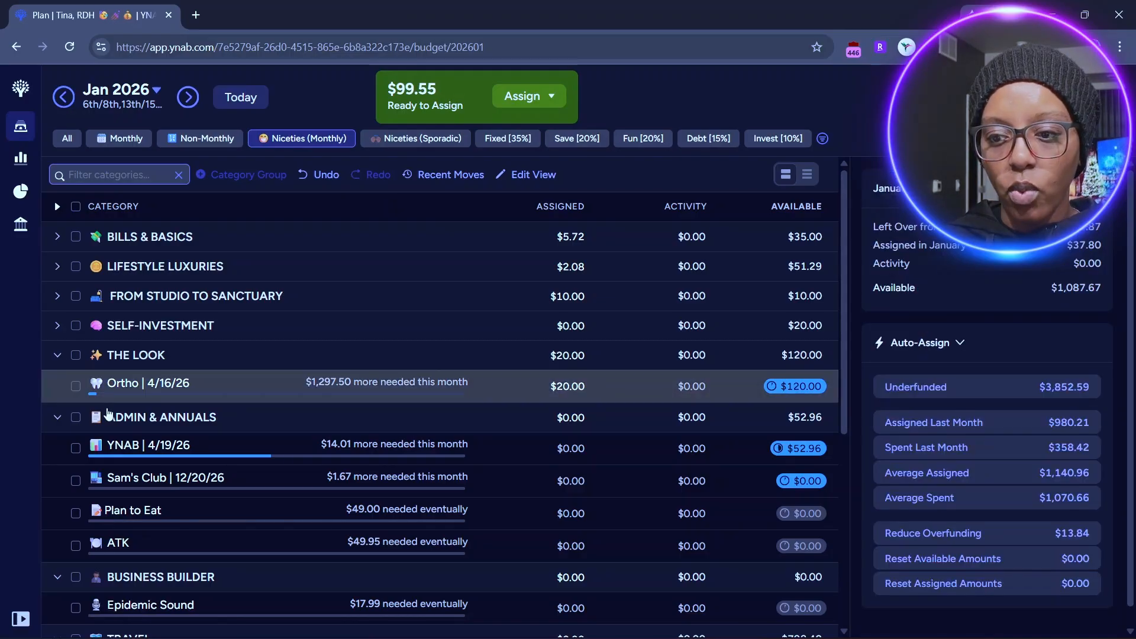
Assign 60-52.96 ($7.04) to the YNAB | 4/19/26 category and clear the selection.
click(224, 445)
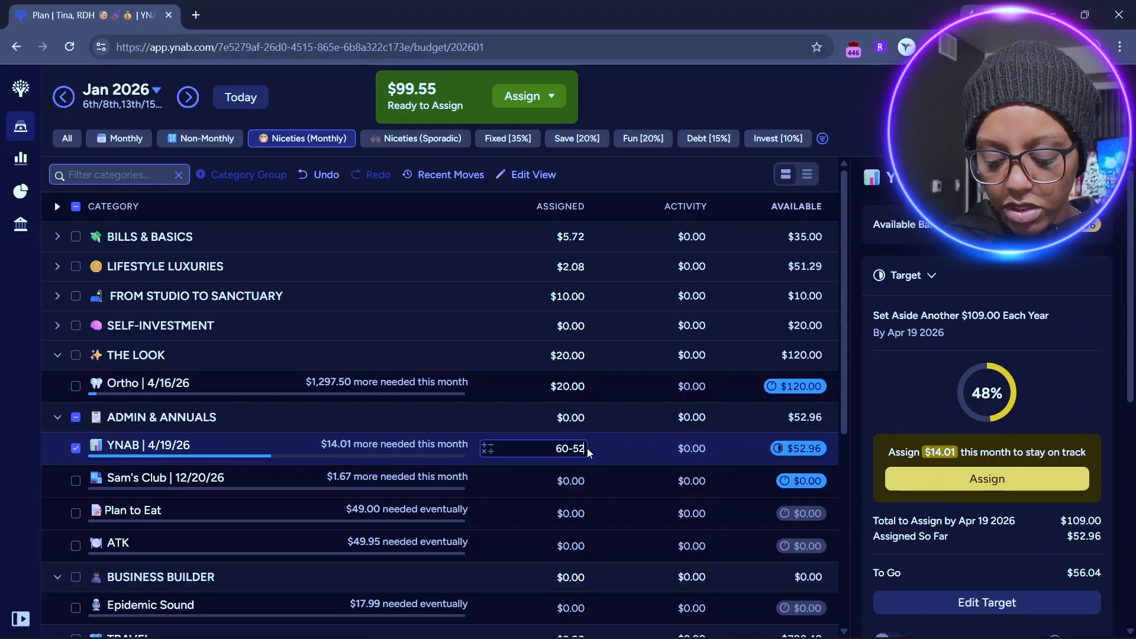
text(60-52.96)
key(Return)
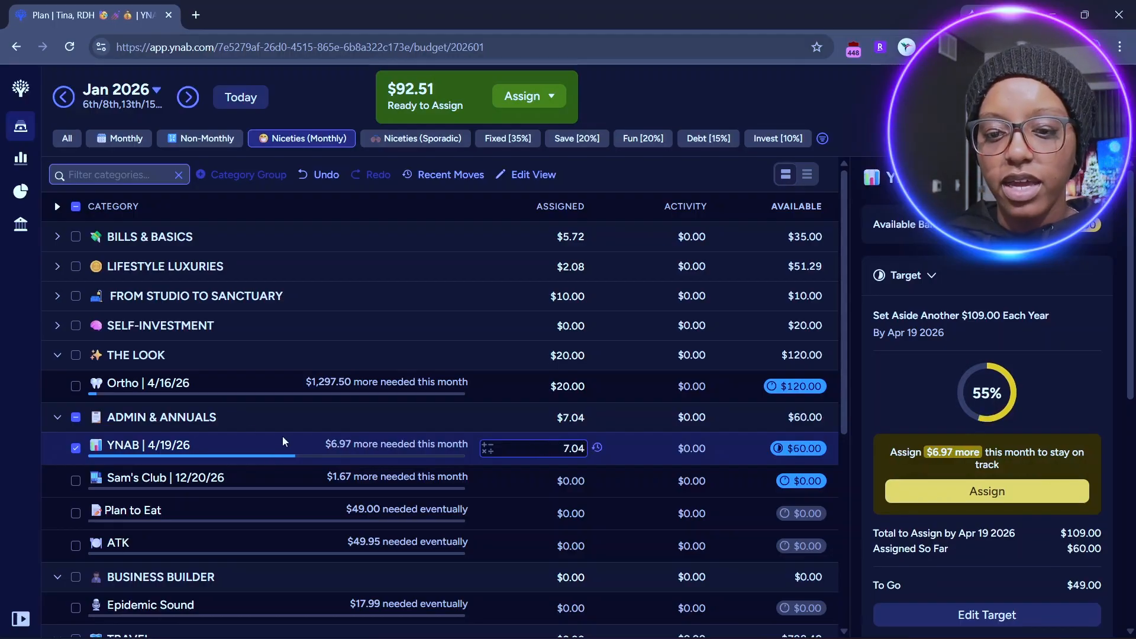
click(79, 448)
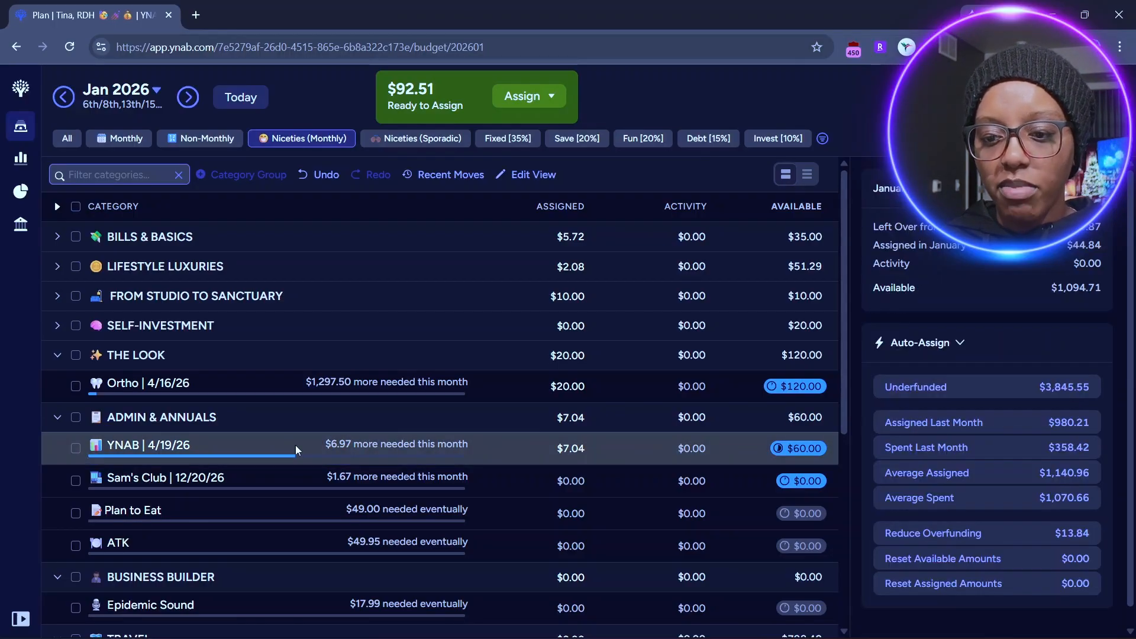
Assign the suggested $1.67 to the Sam's Club | 12/20/26 category, clear the selection and collapse ADMIN & ANNUALS and THE LOOK.
click(397, 477)
click(1034, 490)
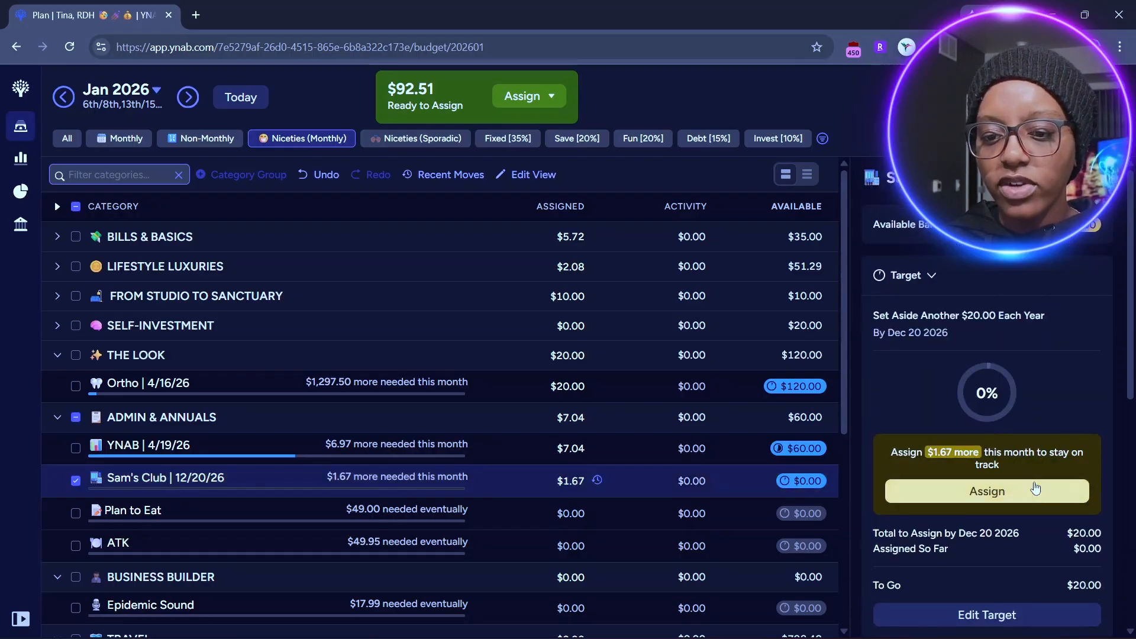
click(77, 482)
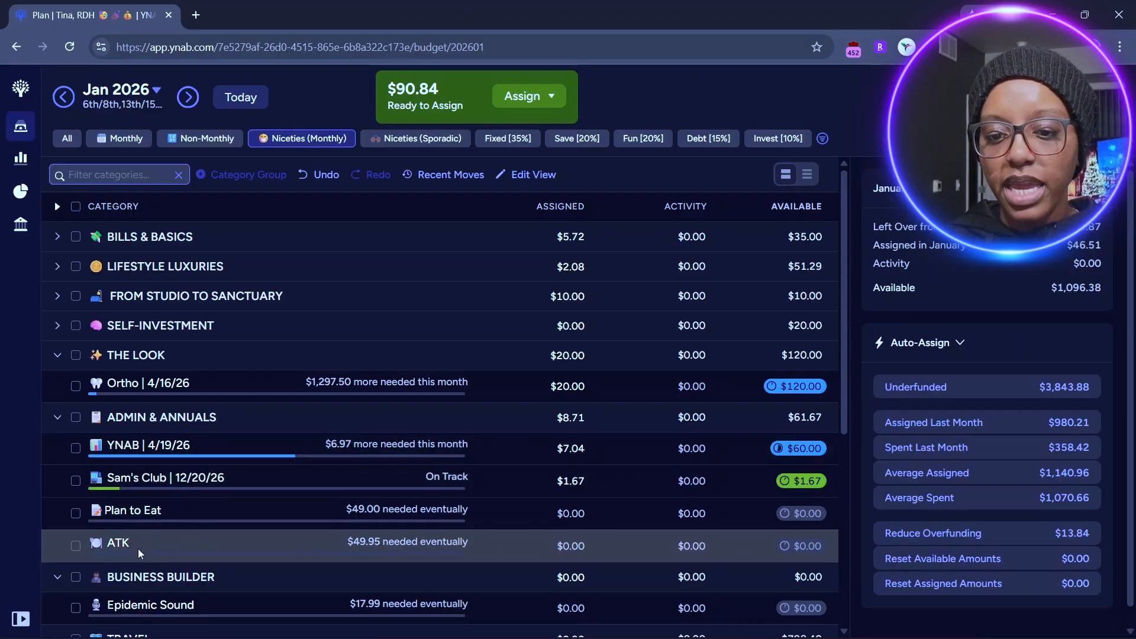
click(58, 417)
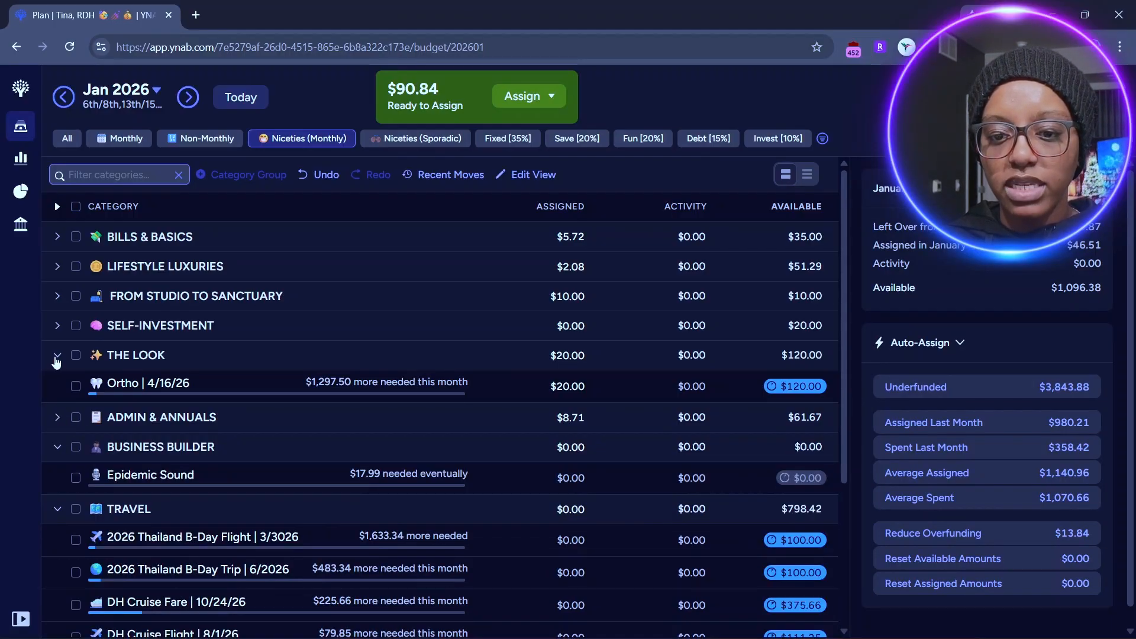
click(57, 357)
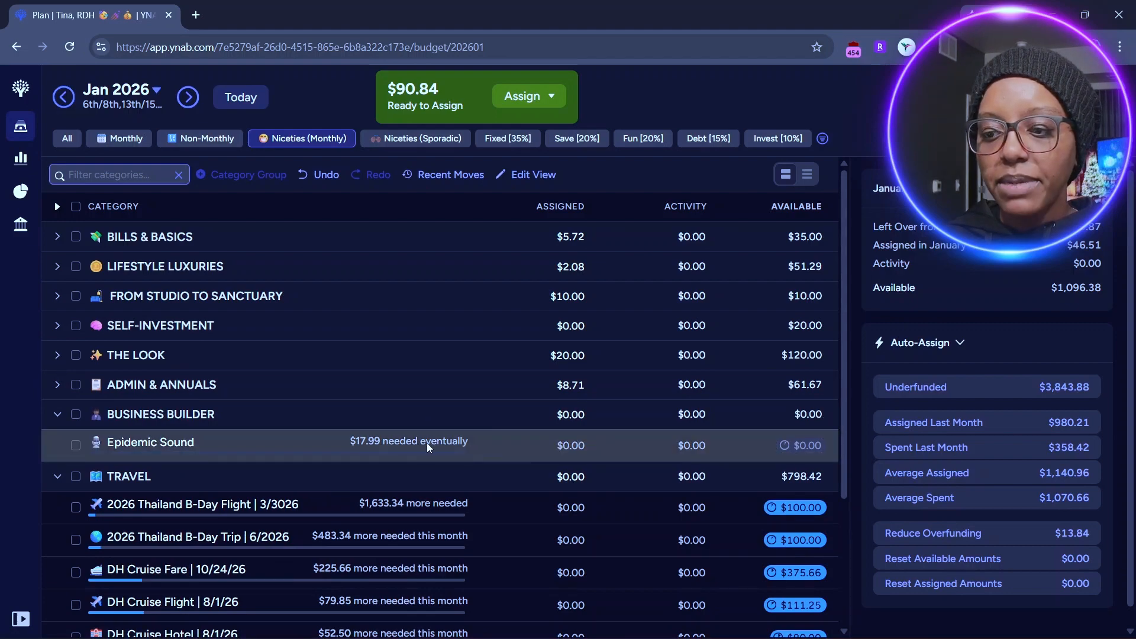
Check the Epidemic Sound category's target, clear the selection and collapse the BUSINESS BUILDER group.
click(574, 444)
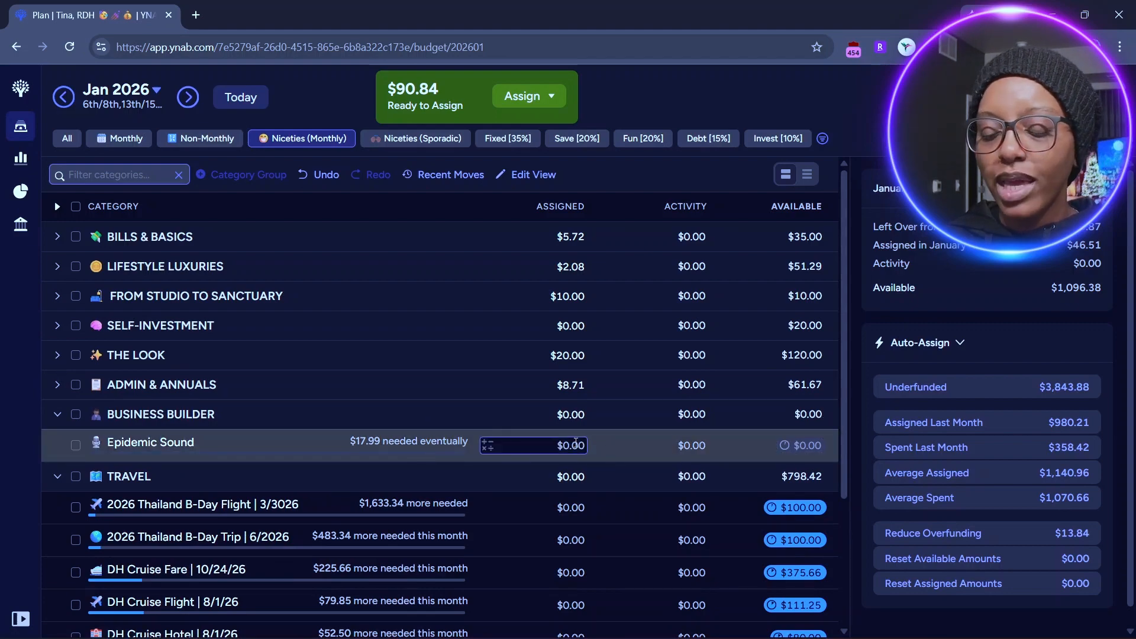
click(575, 443)
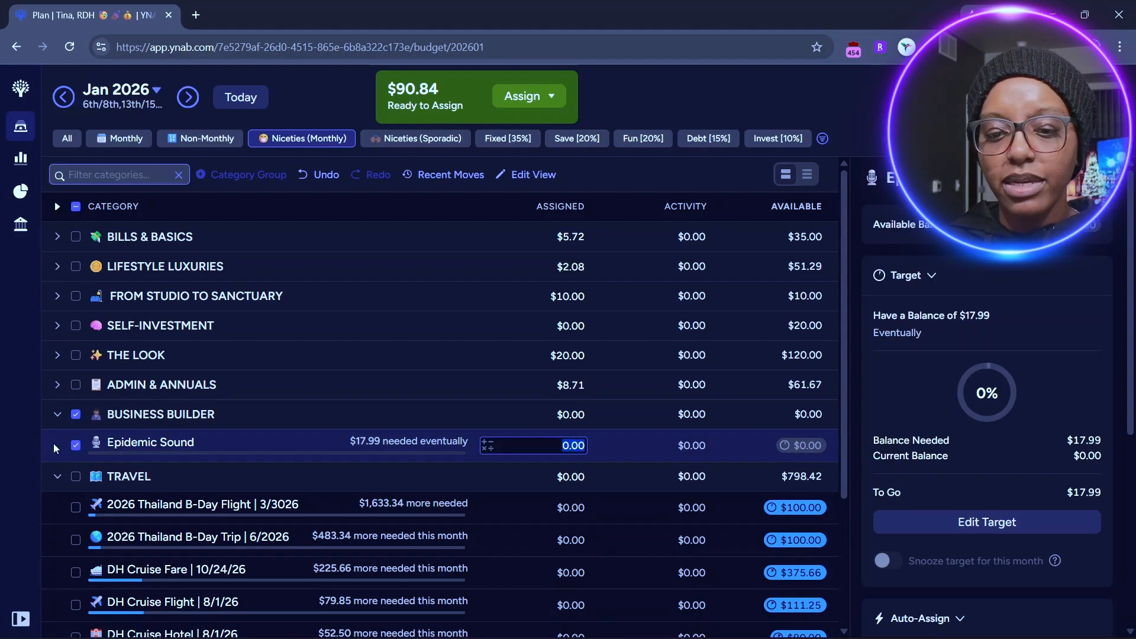
click(78, 414)
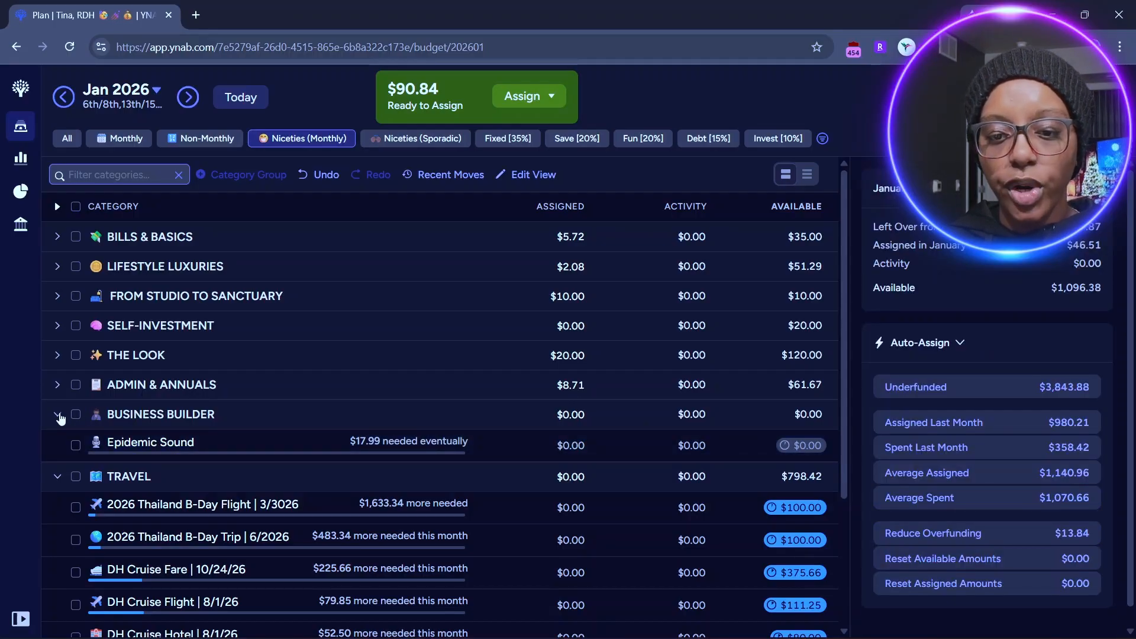
click(58, 416)
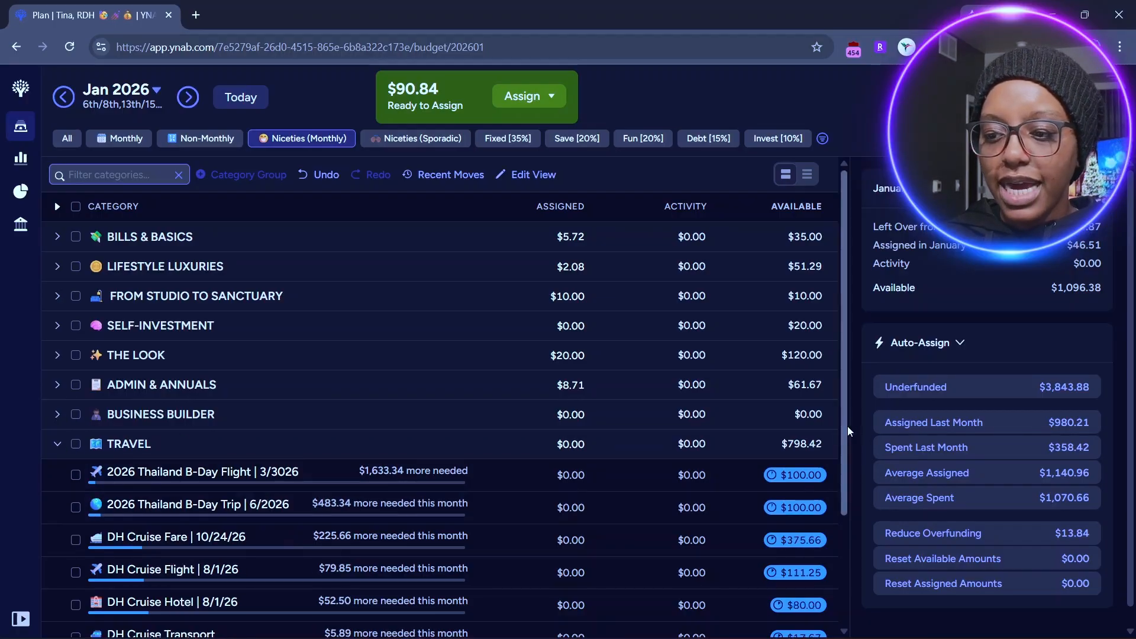
Review the TRAVEL categories and the 2026 Thailand B-Day Flight target, with the selection cleared and the group collapsed at the end.
scroll(467, 458, down, 2)
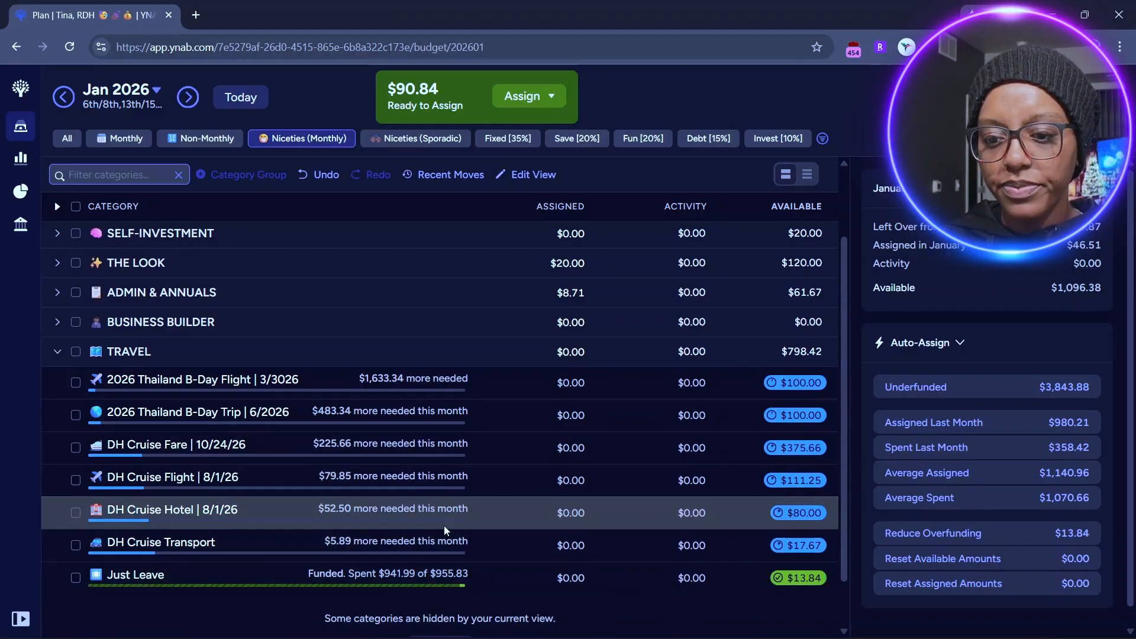
click(468, 376)
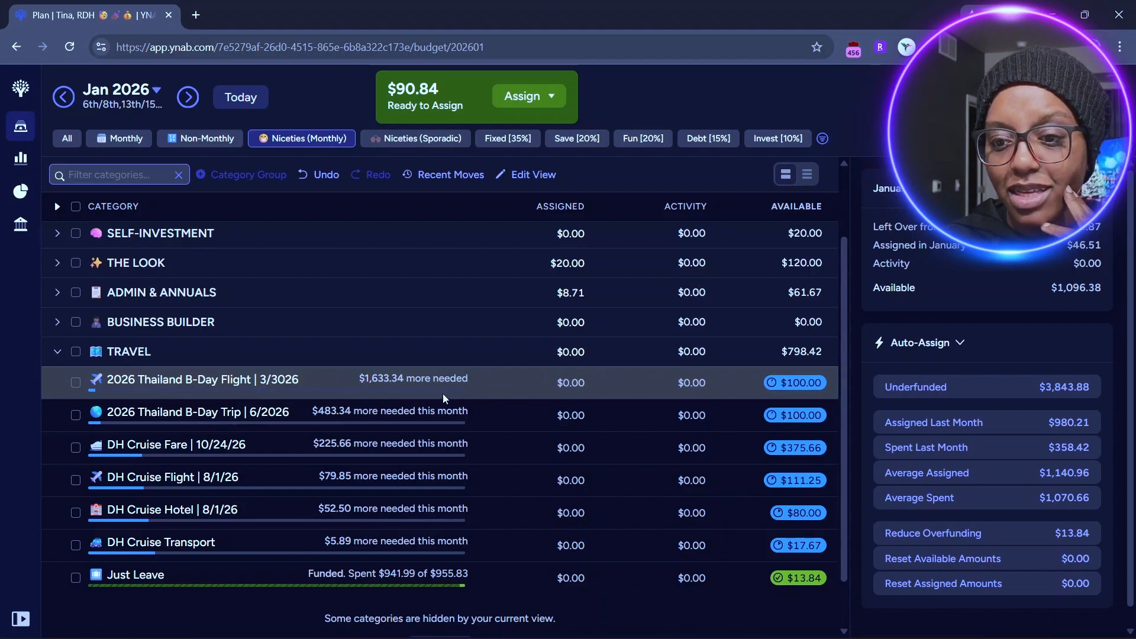
click(403, 390)
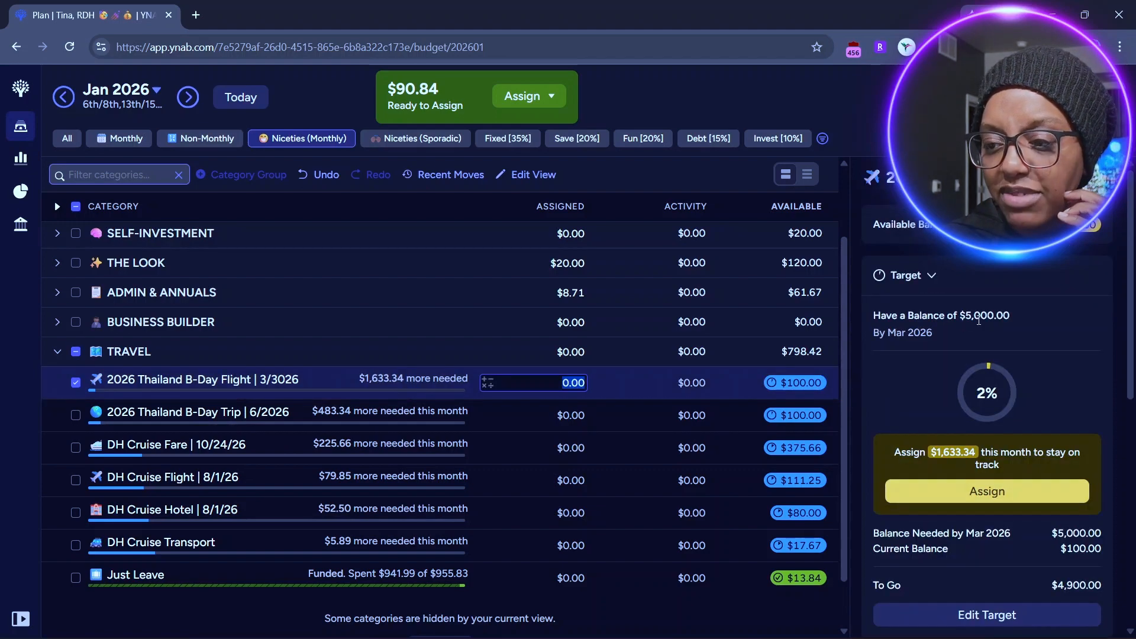
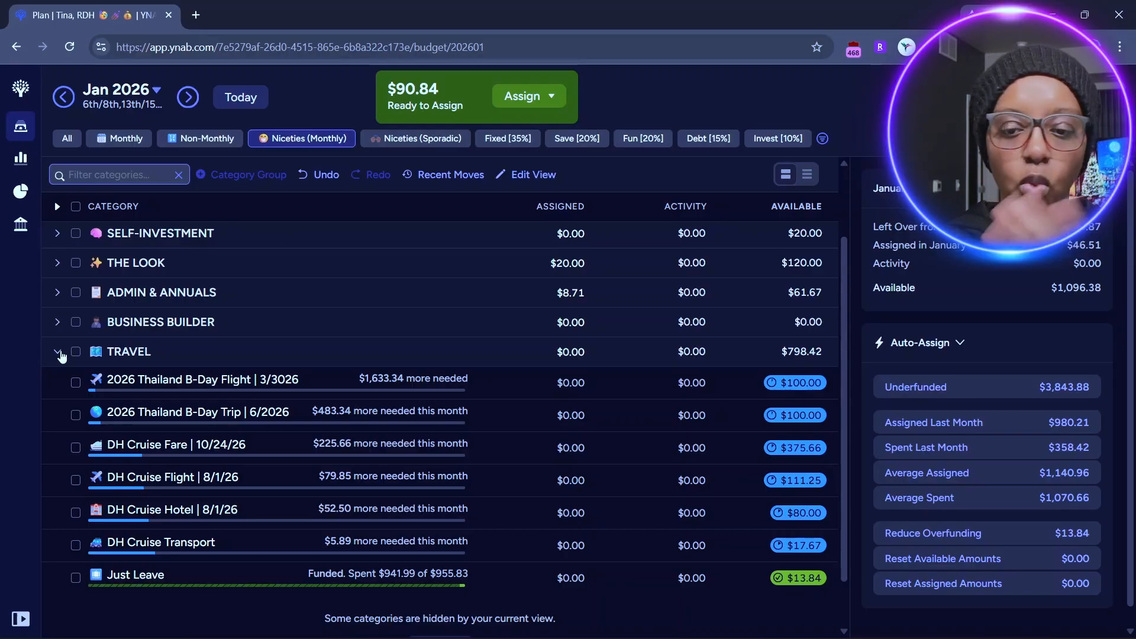
click(57, 352)
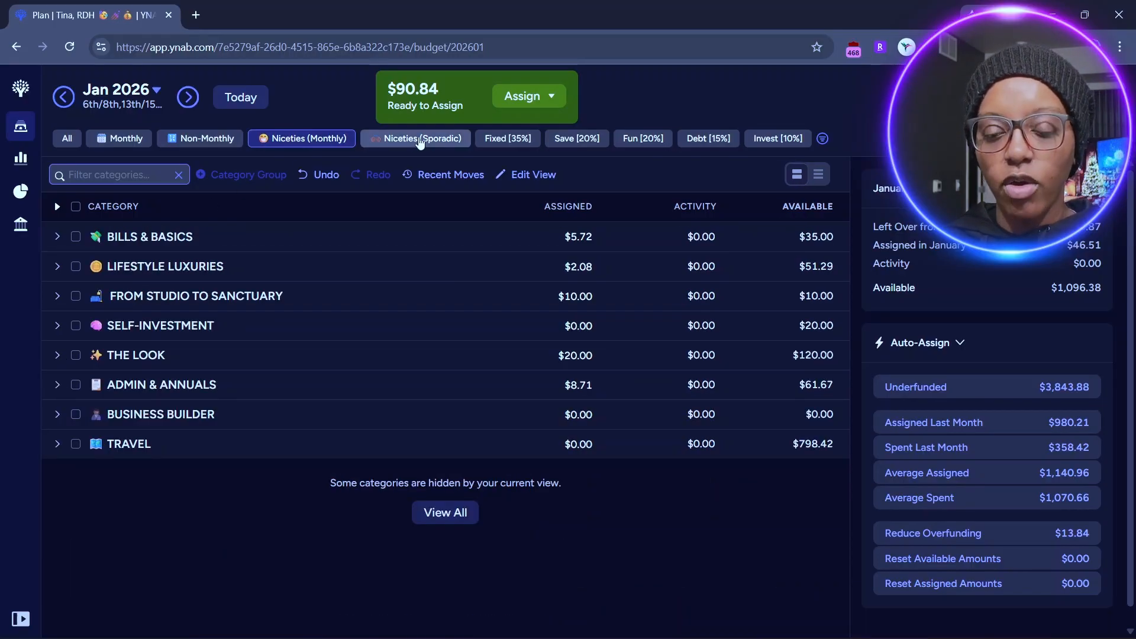
Show the Niceties (Sporadic) categories and clear the category selection.
click(420, 141)
click(66, 223)
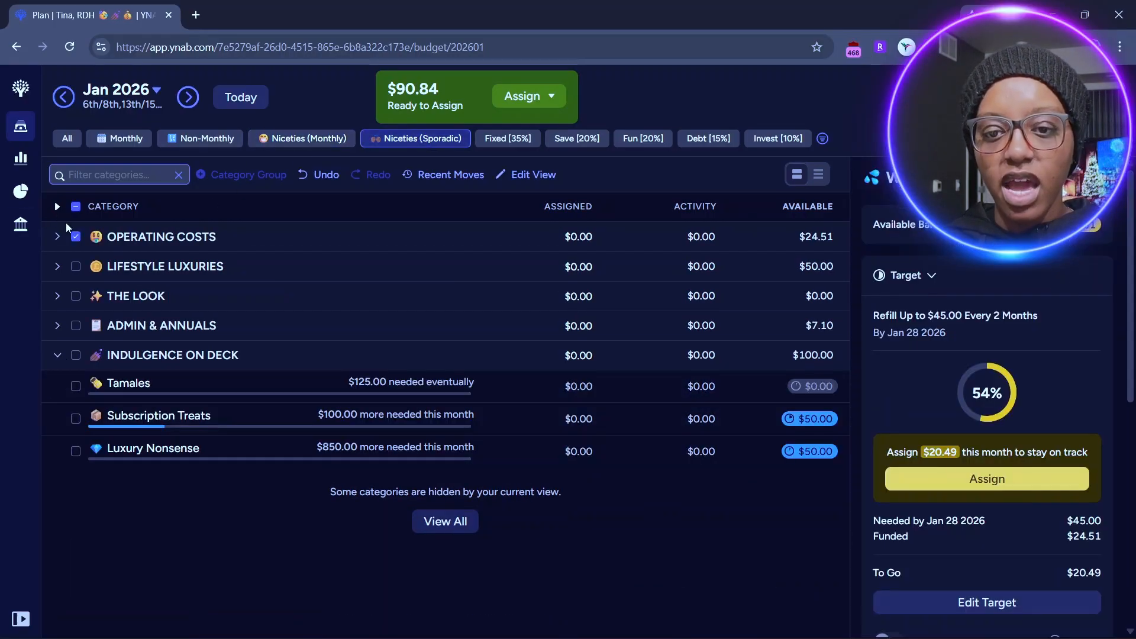
click(71, 206)
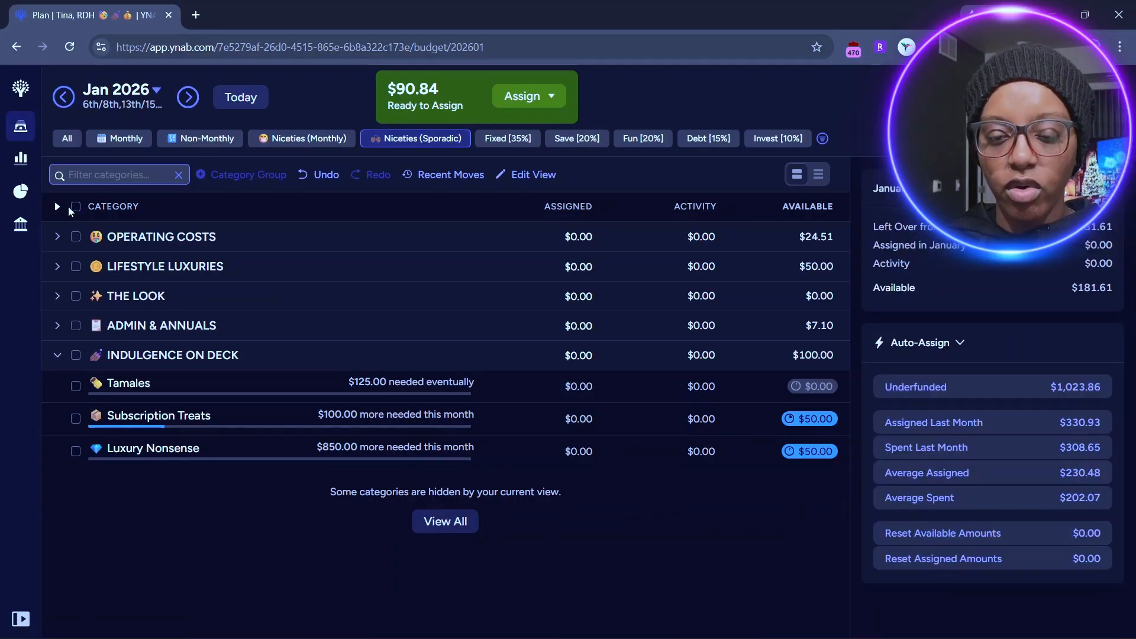
Expand all category groups and assign 30-24.51 to the Water Delivery | 1/28/26 category, then clear the selection.
click(55, 206)
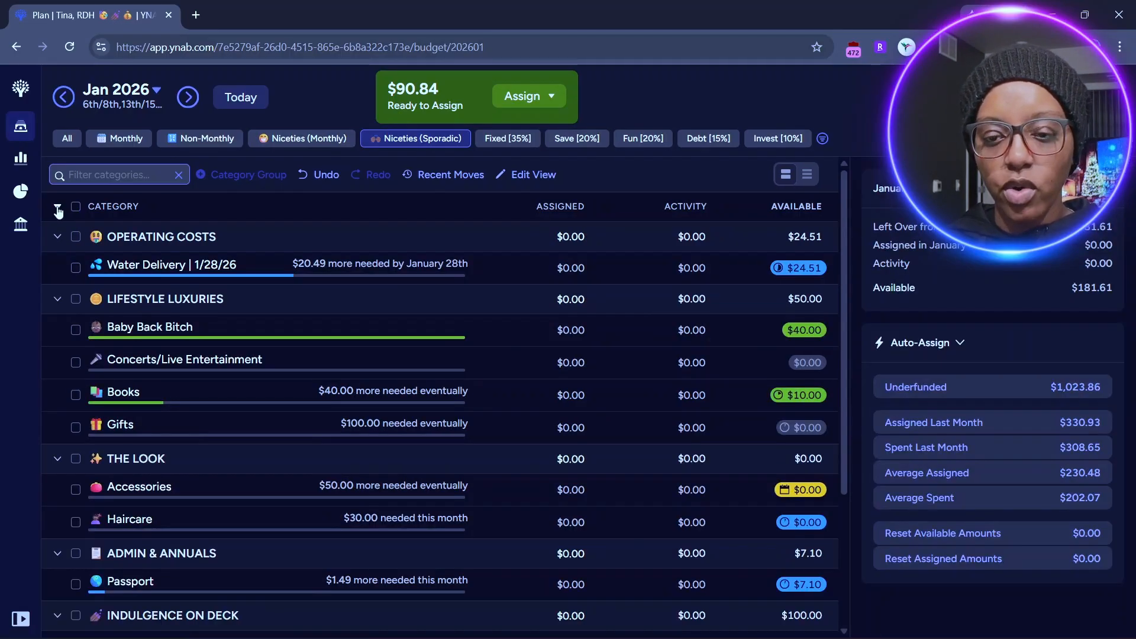
click(403, 269)
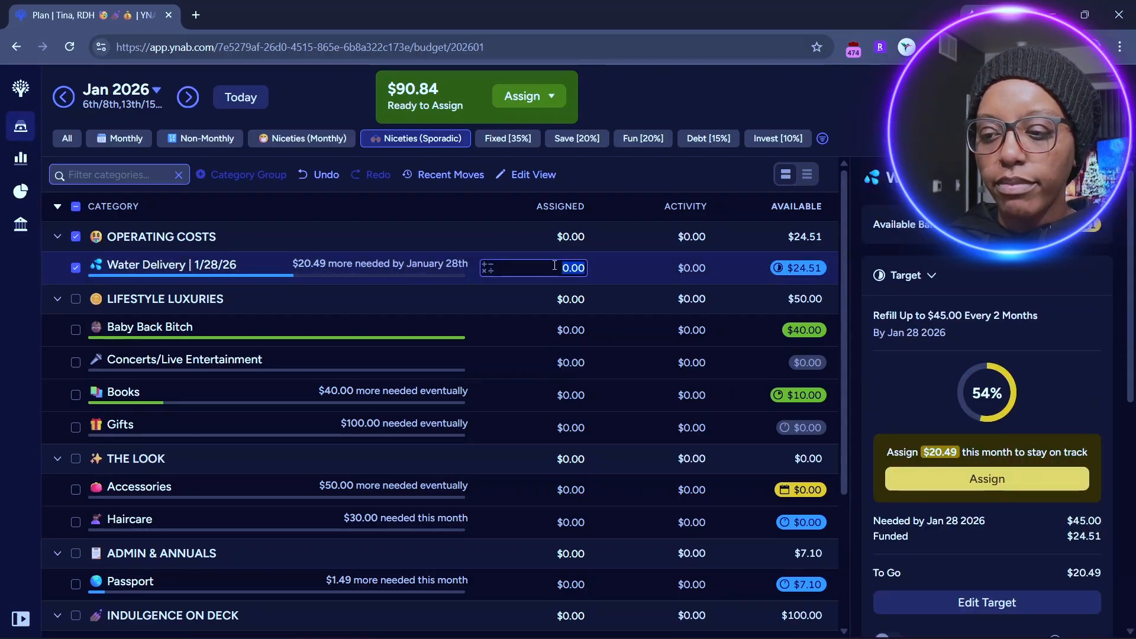
text(30-24.51)
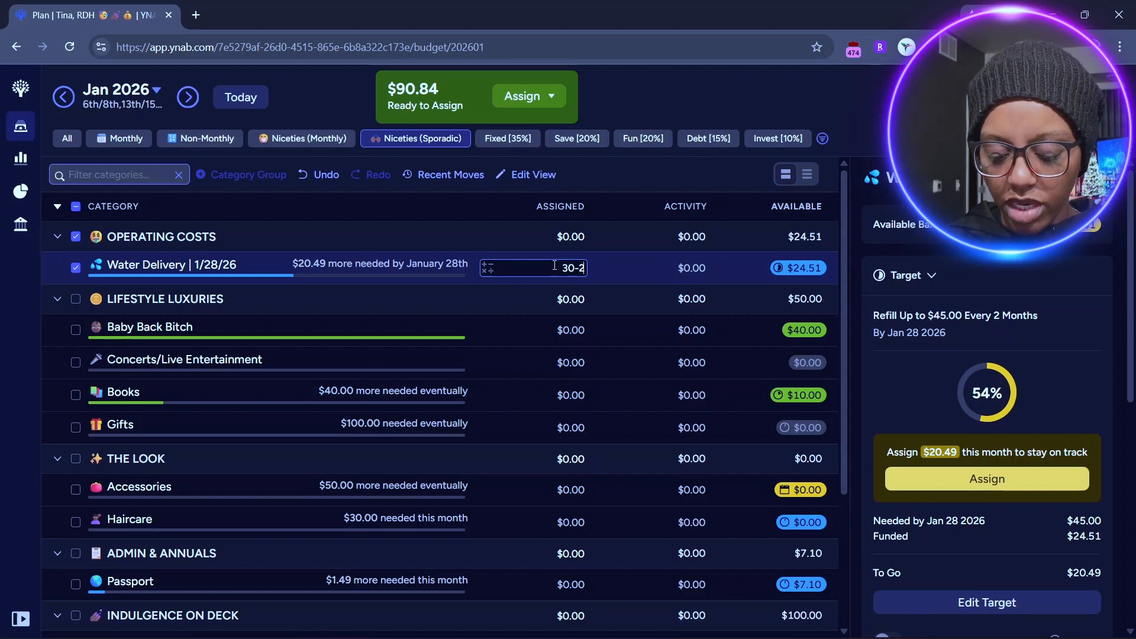
click(76, 267)
Add $10 to the assigned amount of the Baby Back Bitch category and clear the selection.
click(571, 330)
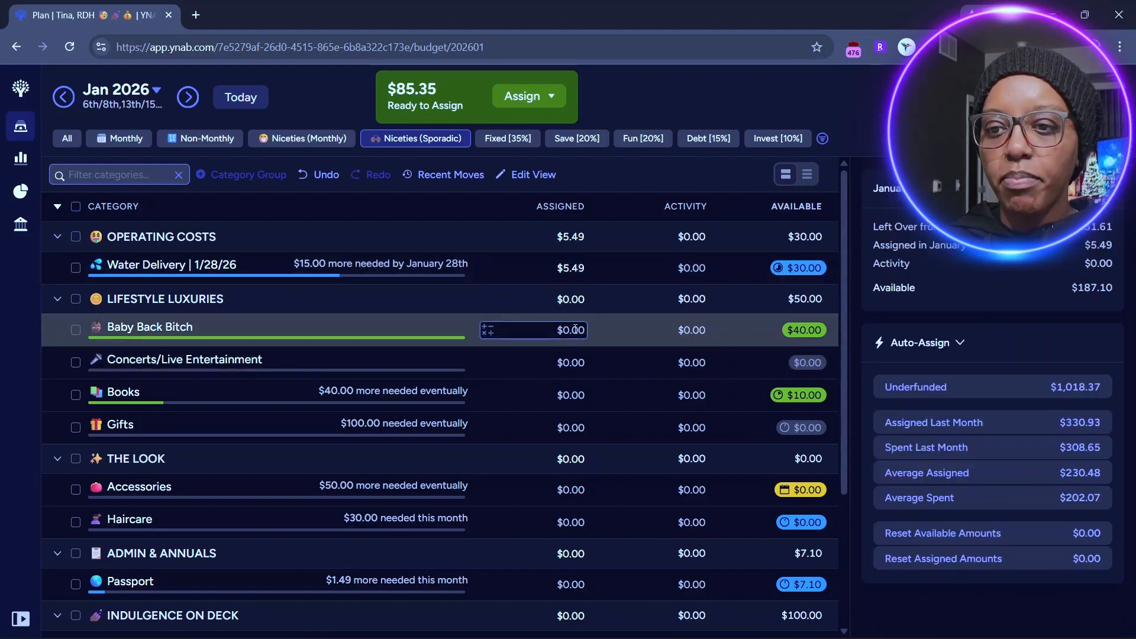
text(+10)
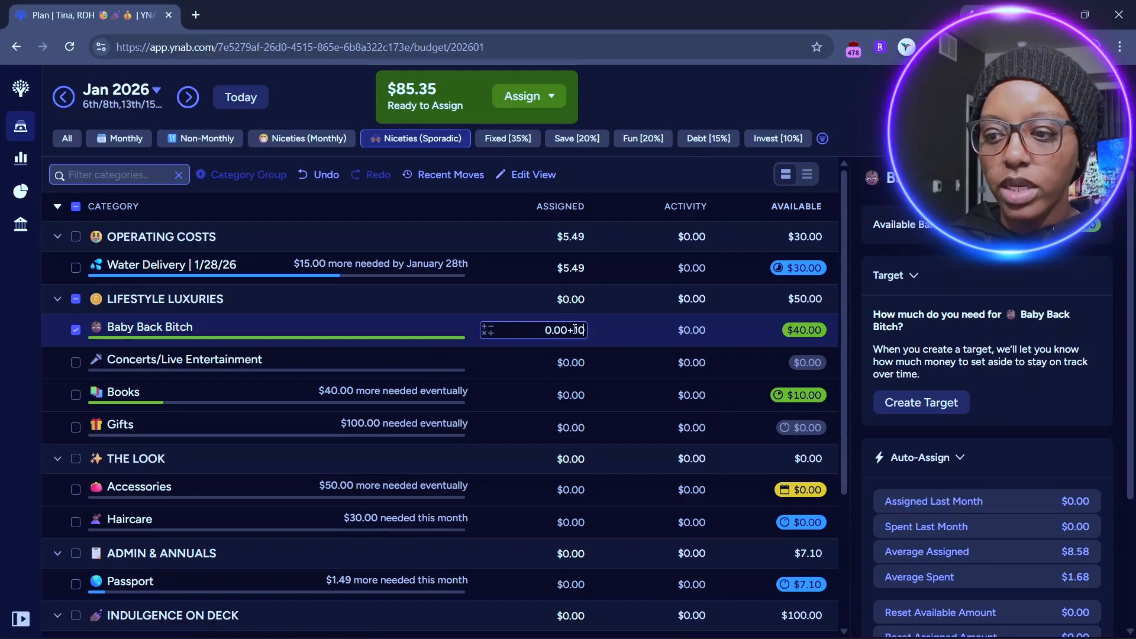
key(Return)
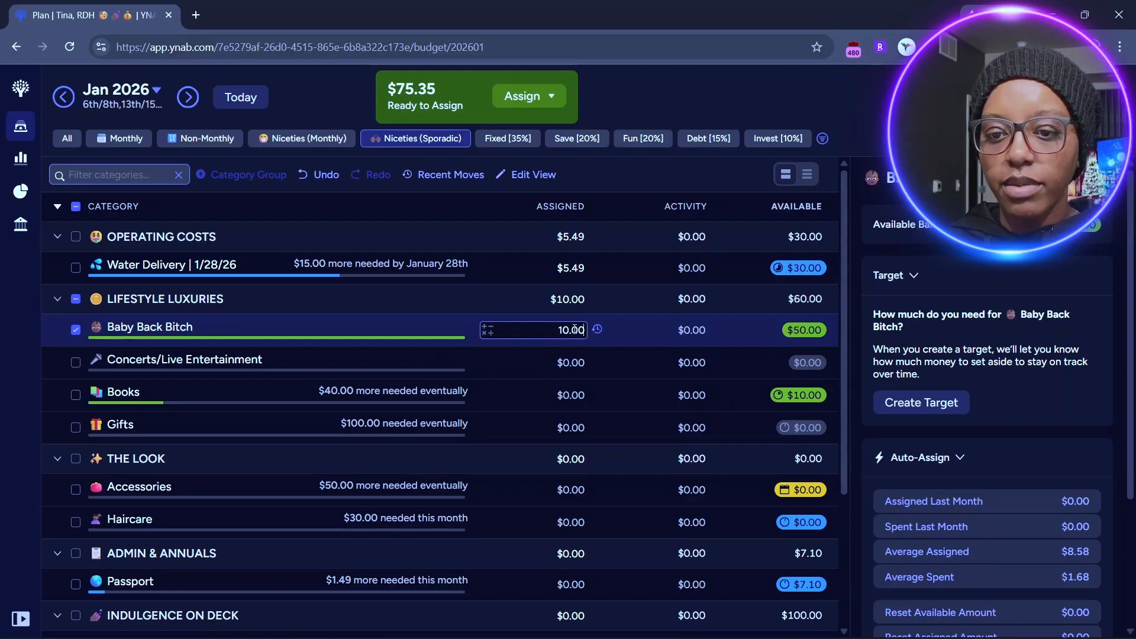
click(76, 300)
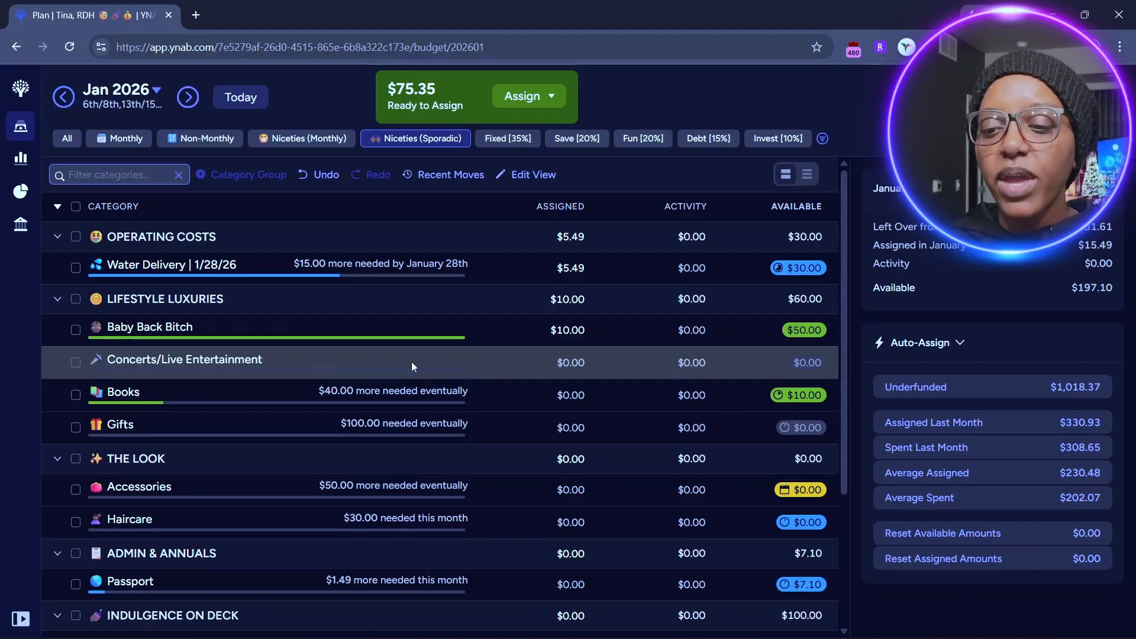
Assign $20 to Concerts/Live Entertainment, clear the selection and collapse the OPERATING COSTS and LIFESTYLE LUXURIES groups.
click(565, 362)
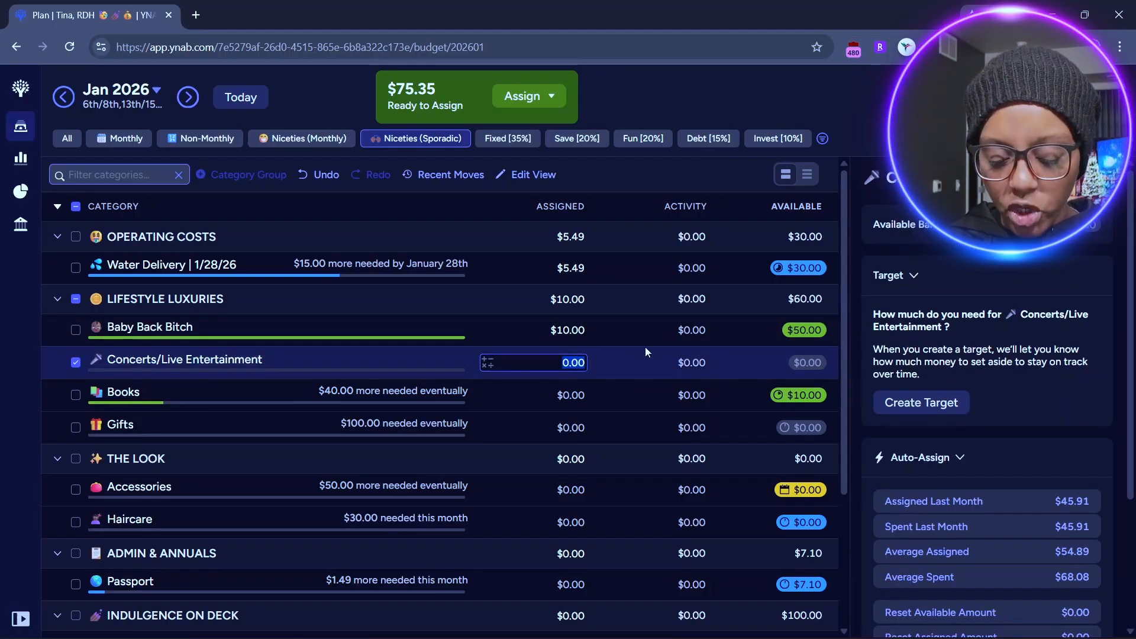
text(20)
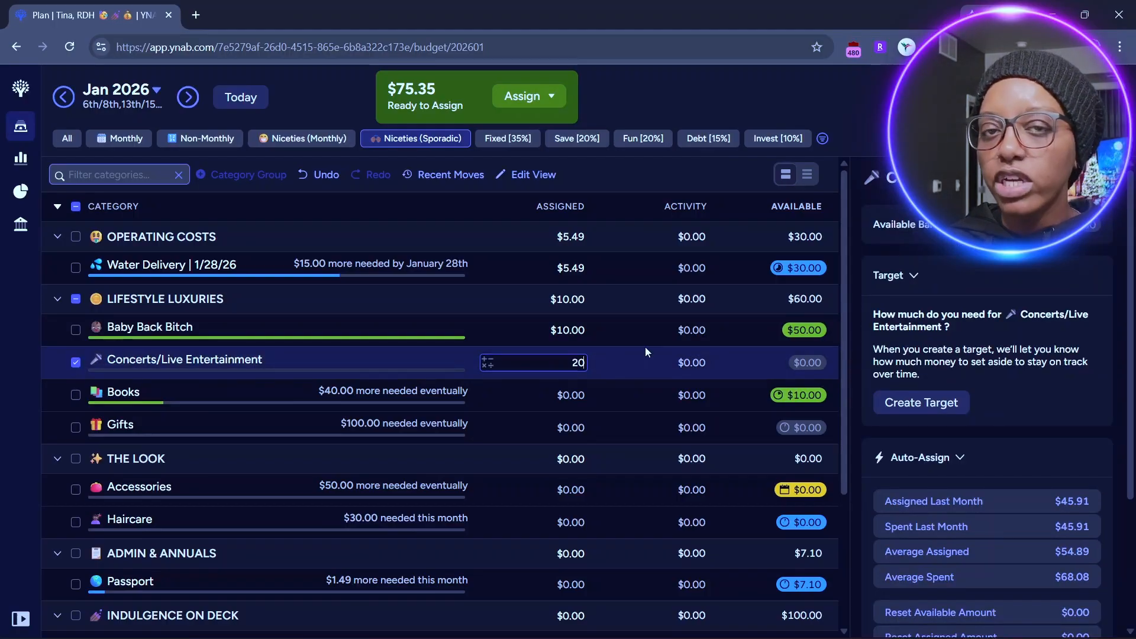
key(Return)
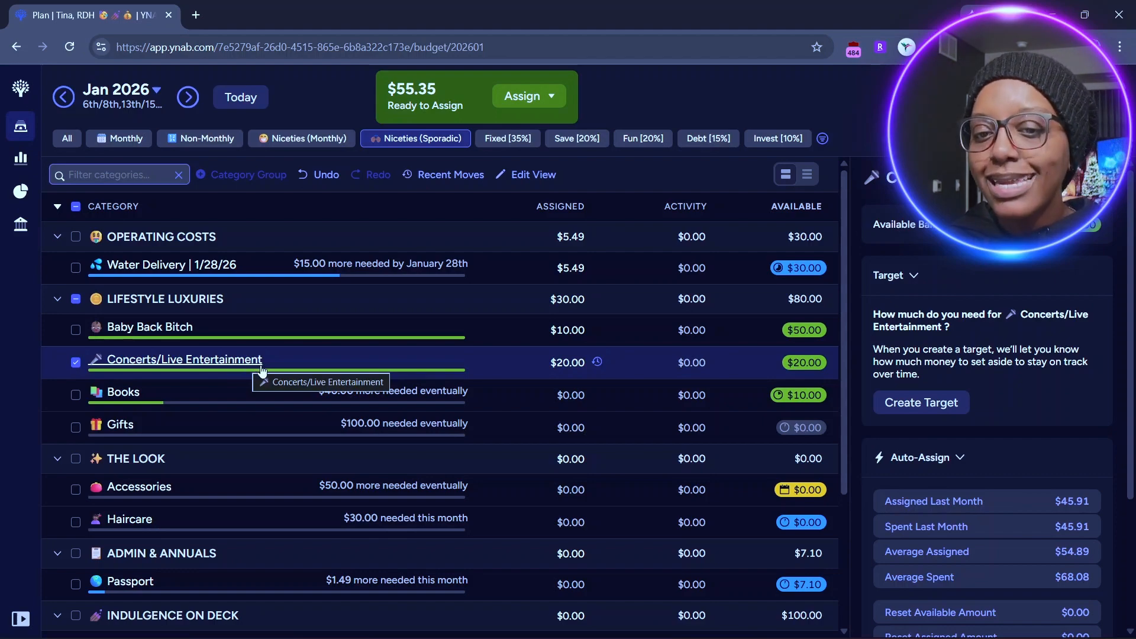
click(75, 364)
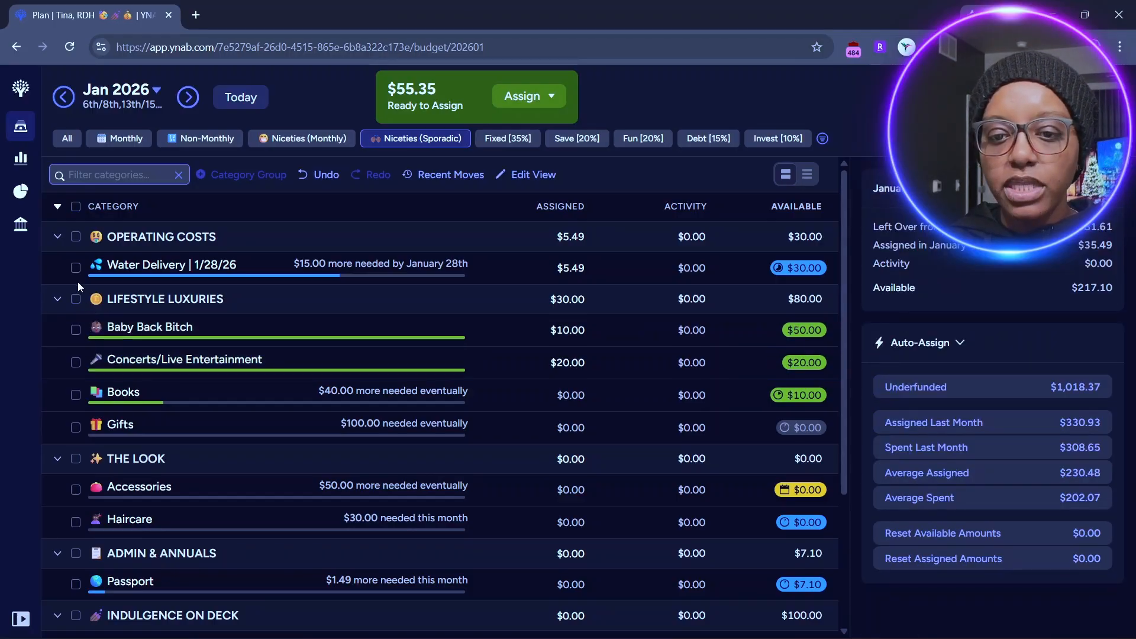
click(60, 236)
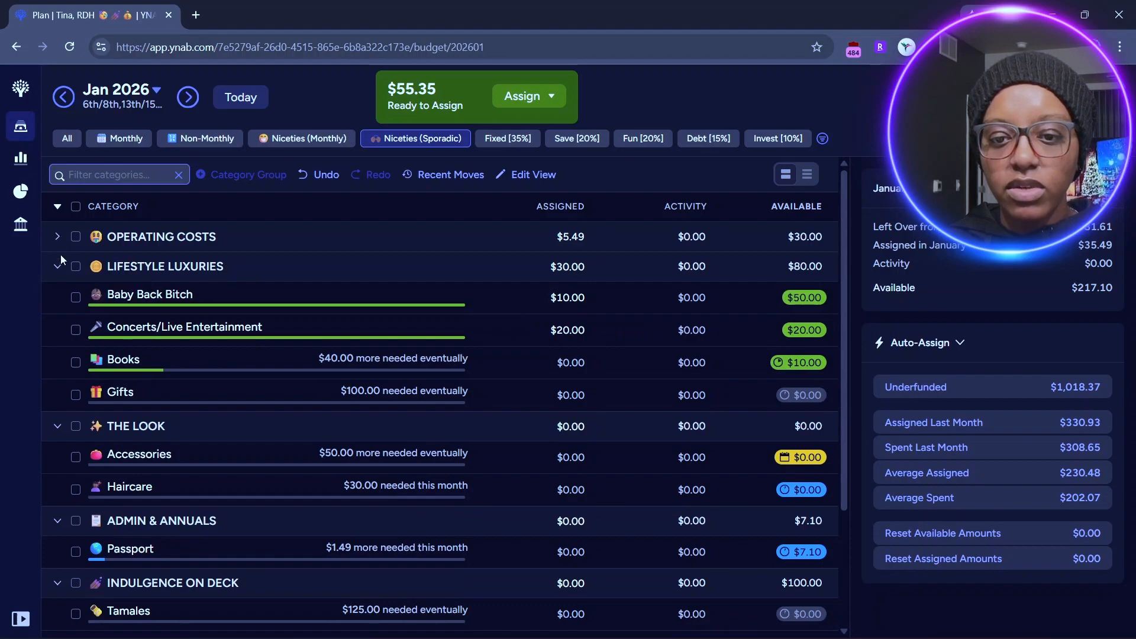
click(58, 268)
Assign $25 to Accessories and $5 to Haircare, with the selection cleared and THE LOOK collapsed at the end.
click(570, 326)
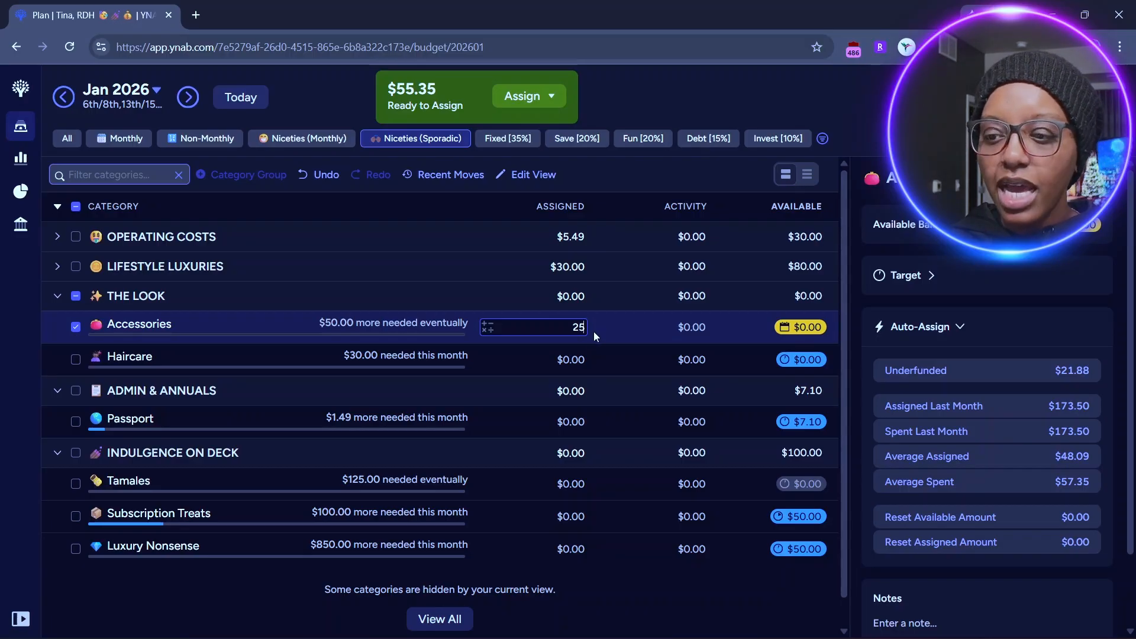
key(Return)
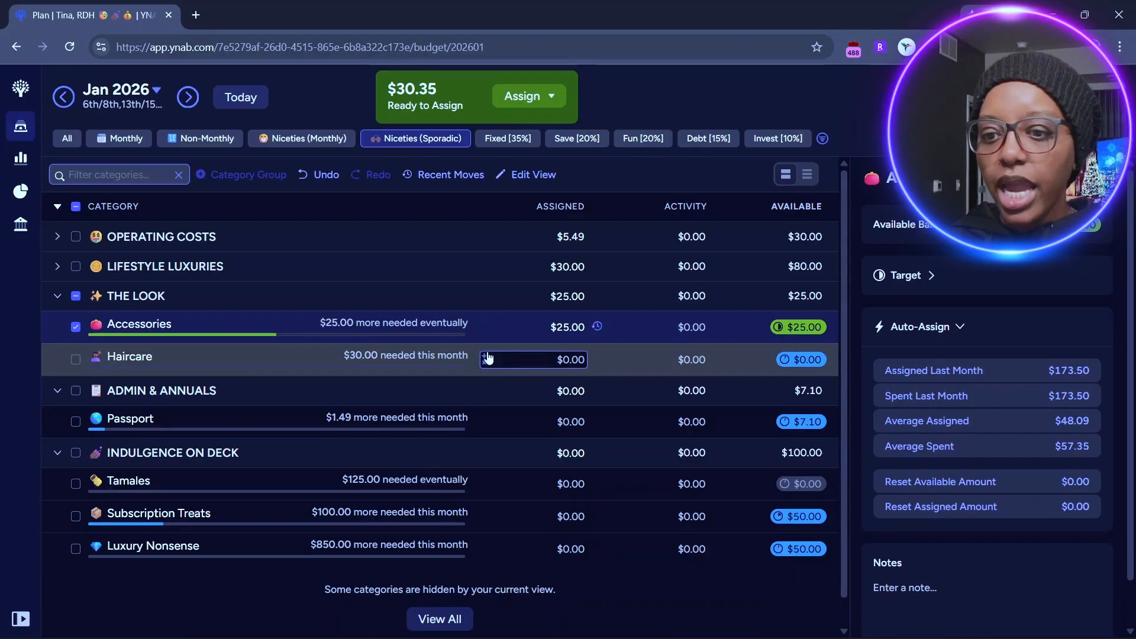
click(548, 361)
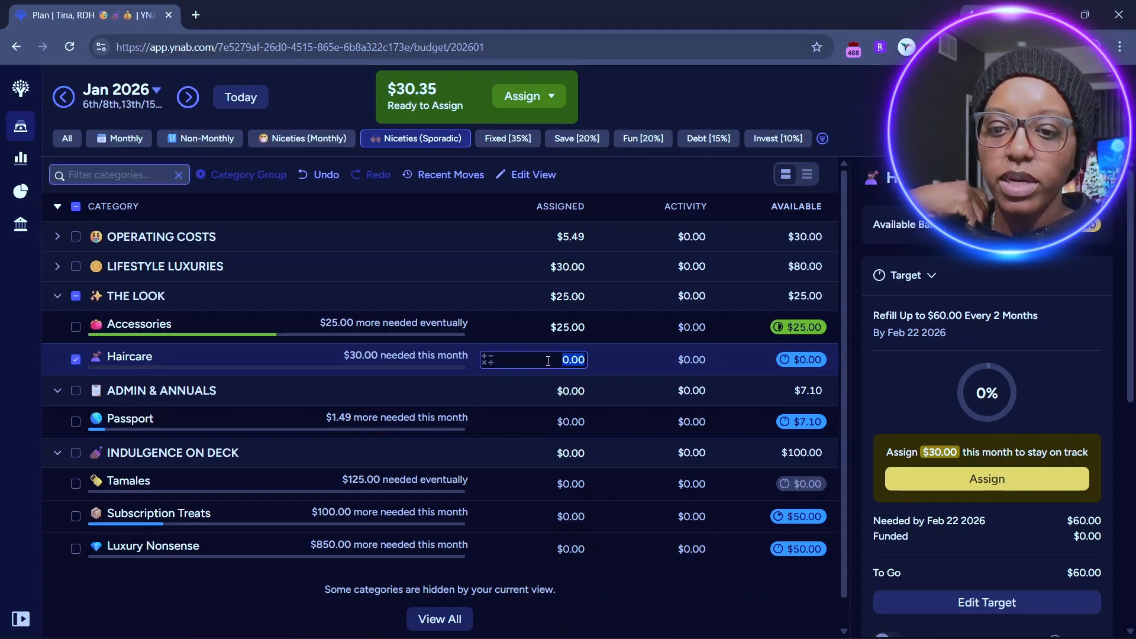
text(1)
key(BackSpace)
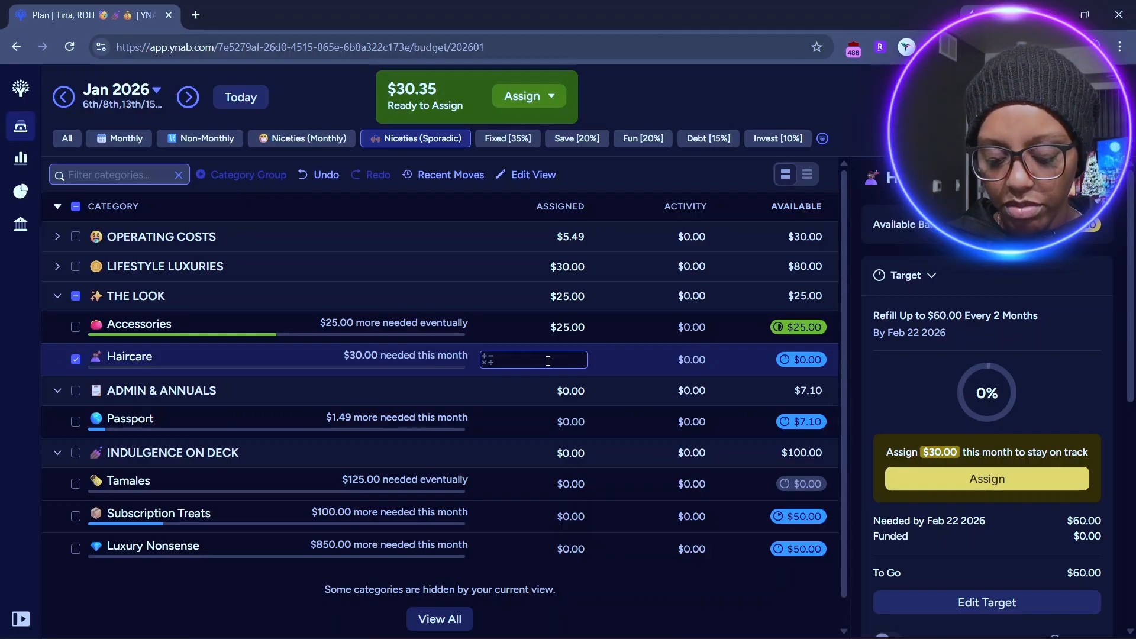
text(5)
key(Return)
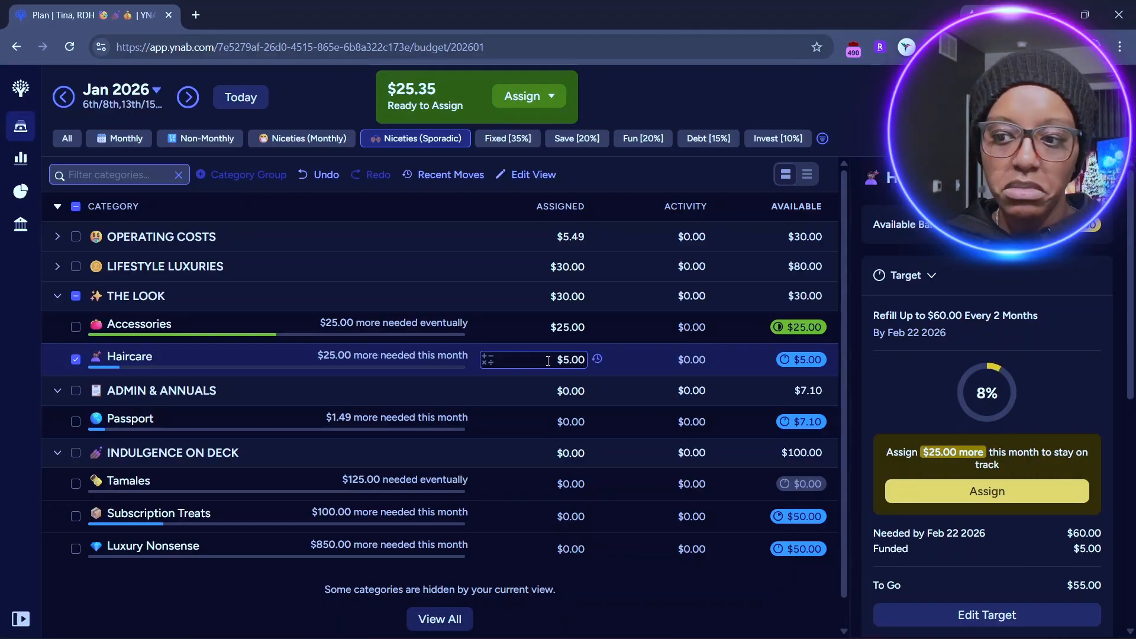
click(75, 296)
click(57, 296)
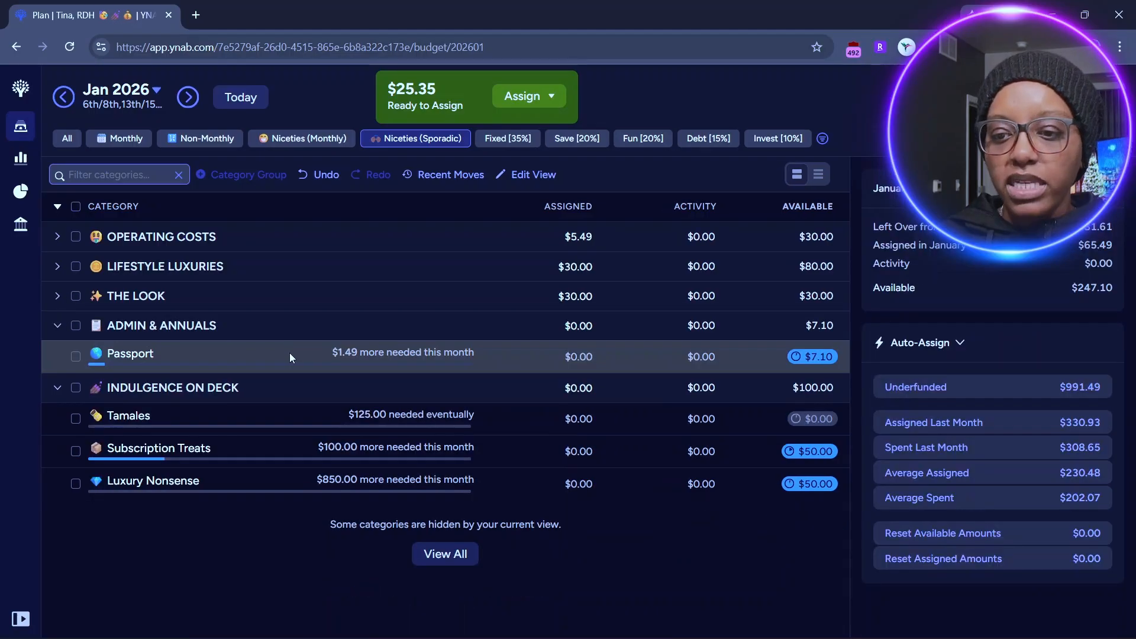
Assign the suggested $1.49 to the Passport category, clear the selection and collapse ADMIN & ANNUALS.
click(345, 357)
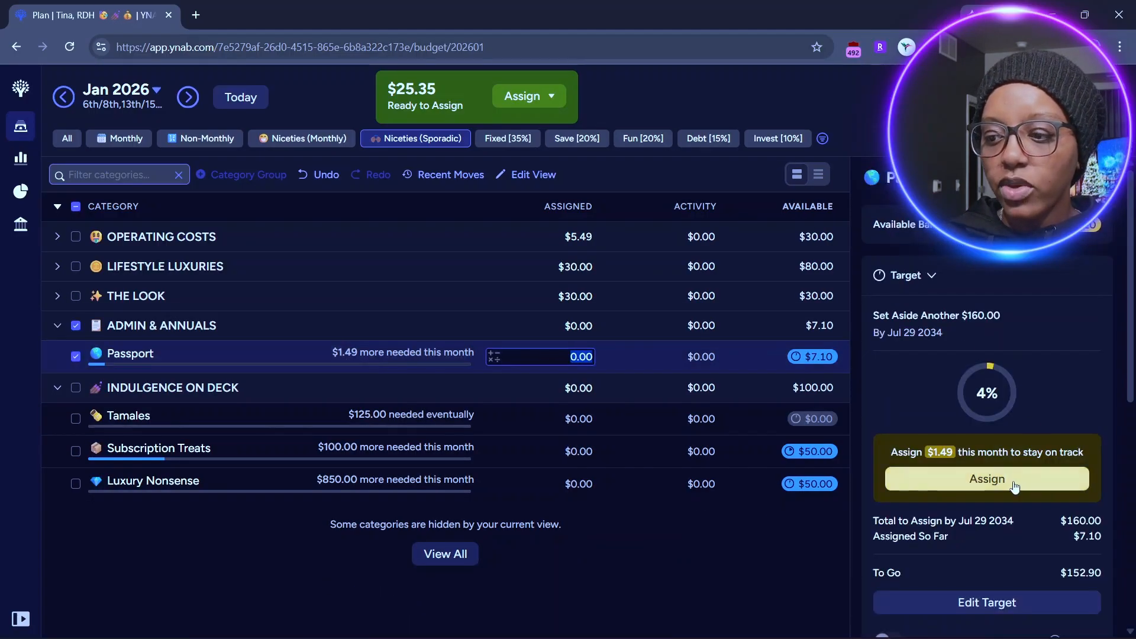
click(987, 475)
click(75, 326)
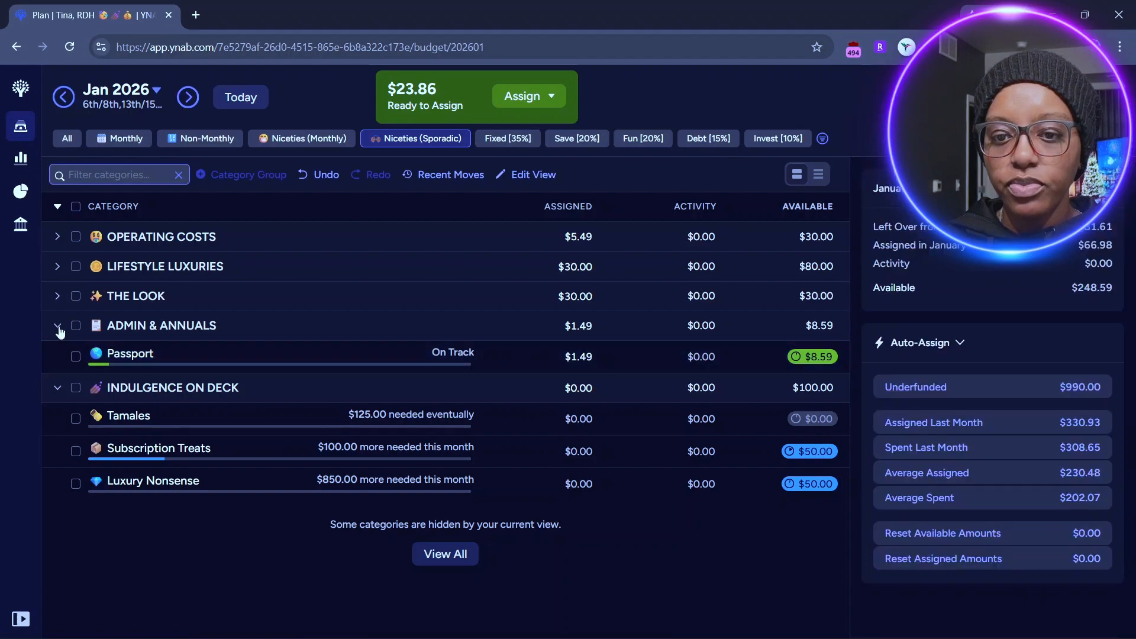
click(57, 325)
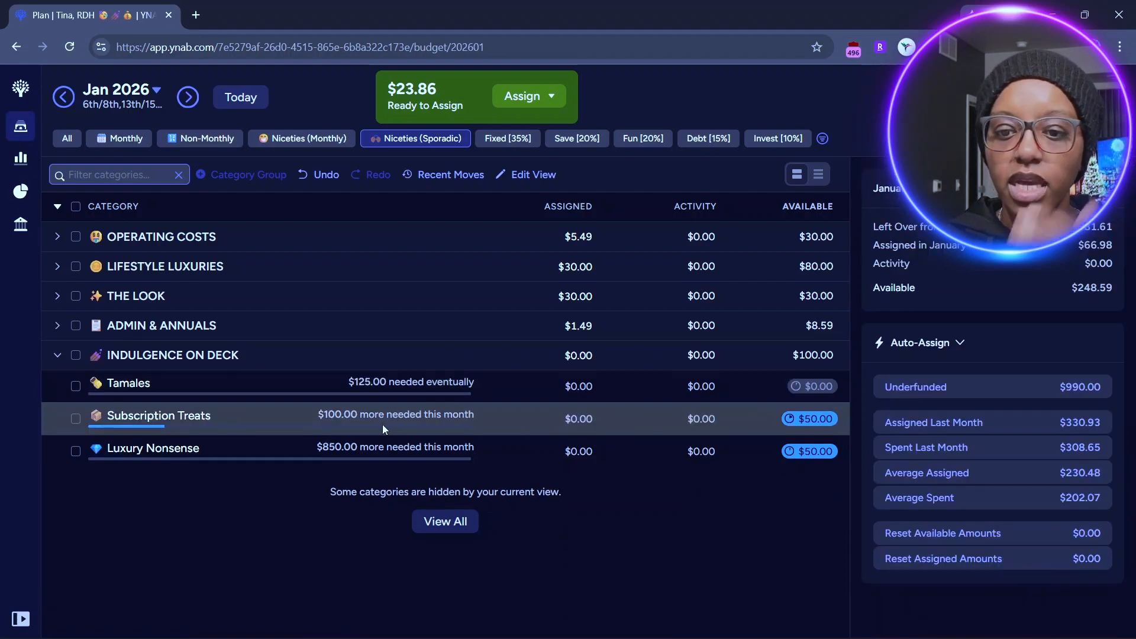
Add $10 each to Subscription Treats and Luxury Nonsense, clear the selection and collapse INDULGENCE ON DECK.
click(412, 414)
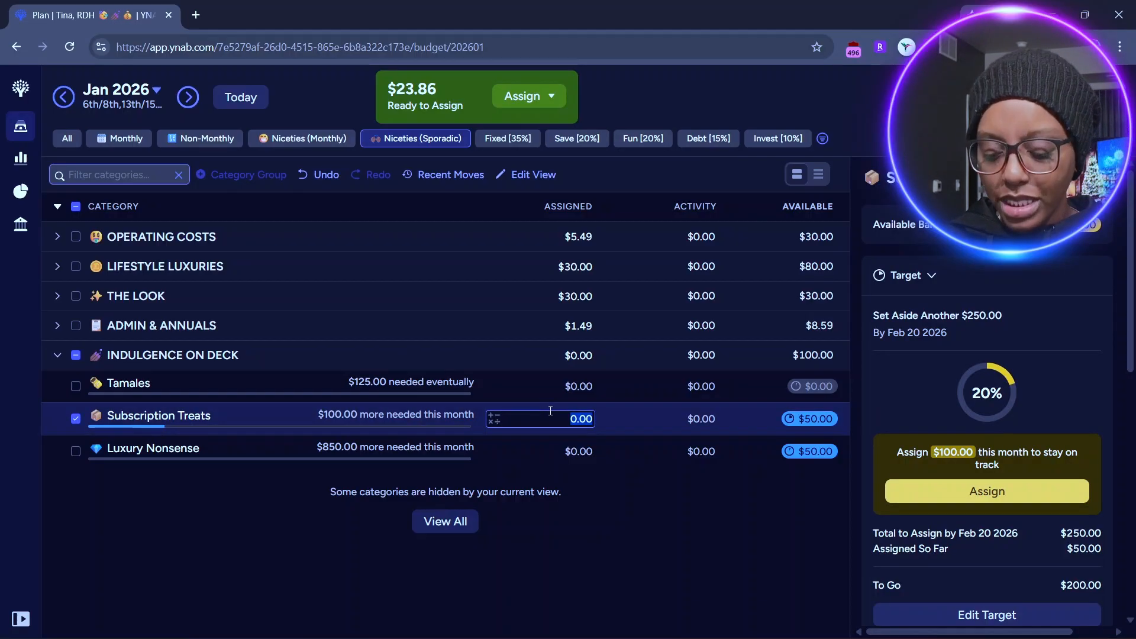
text(+10)
key(Return)
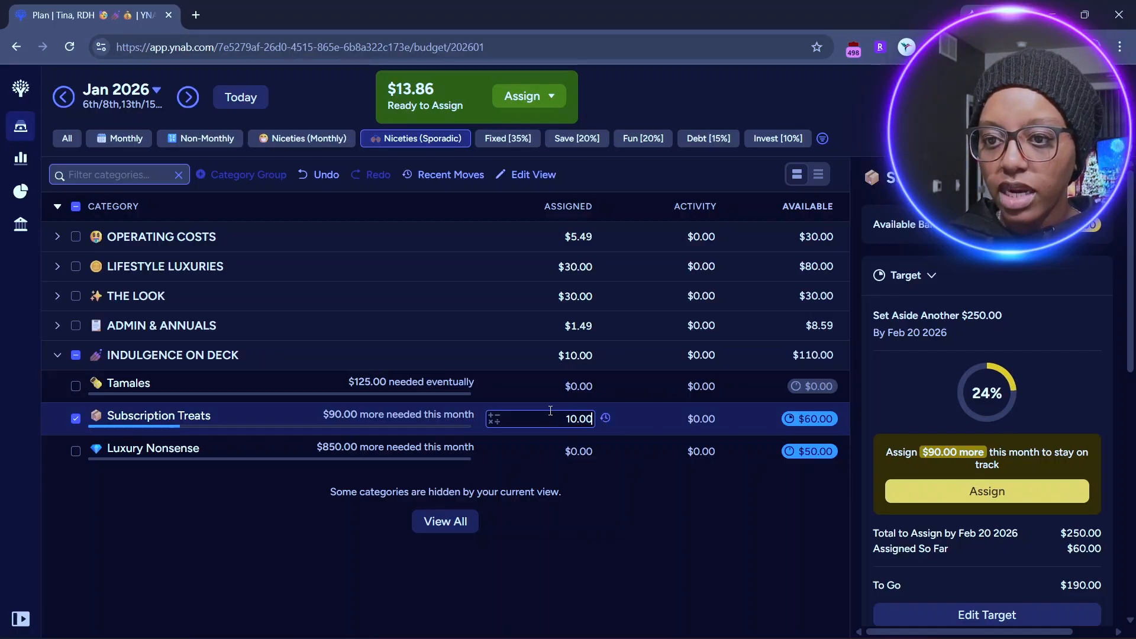
click(595, 453)
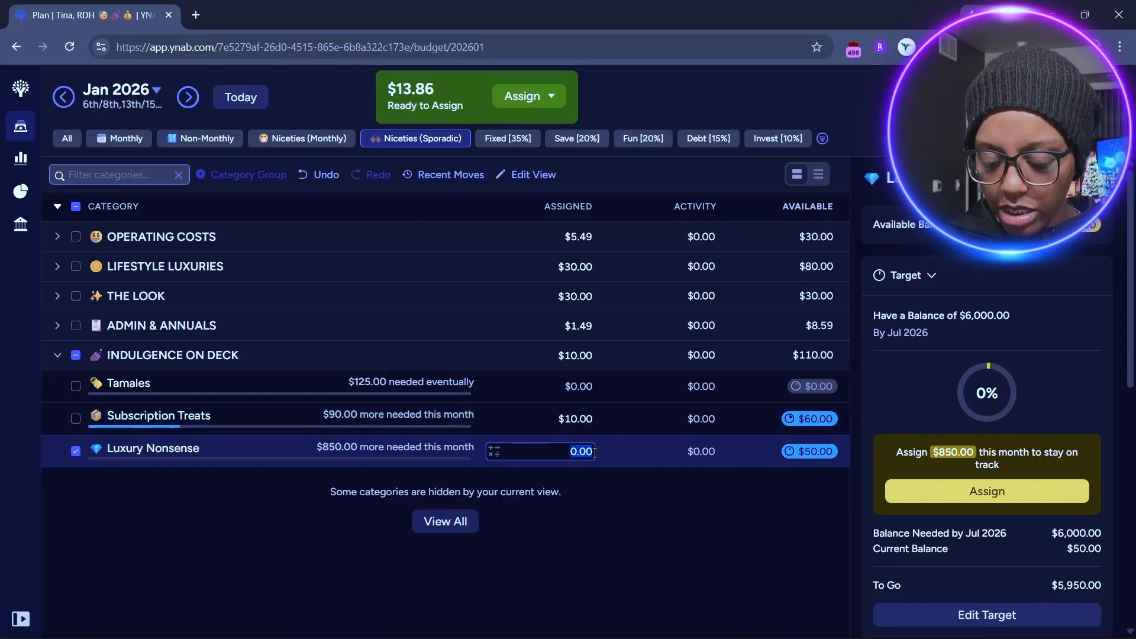
text(+10)
key(Return)
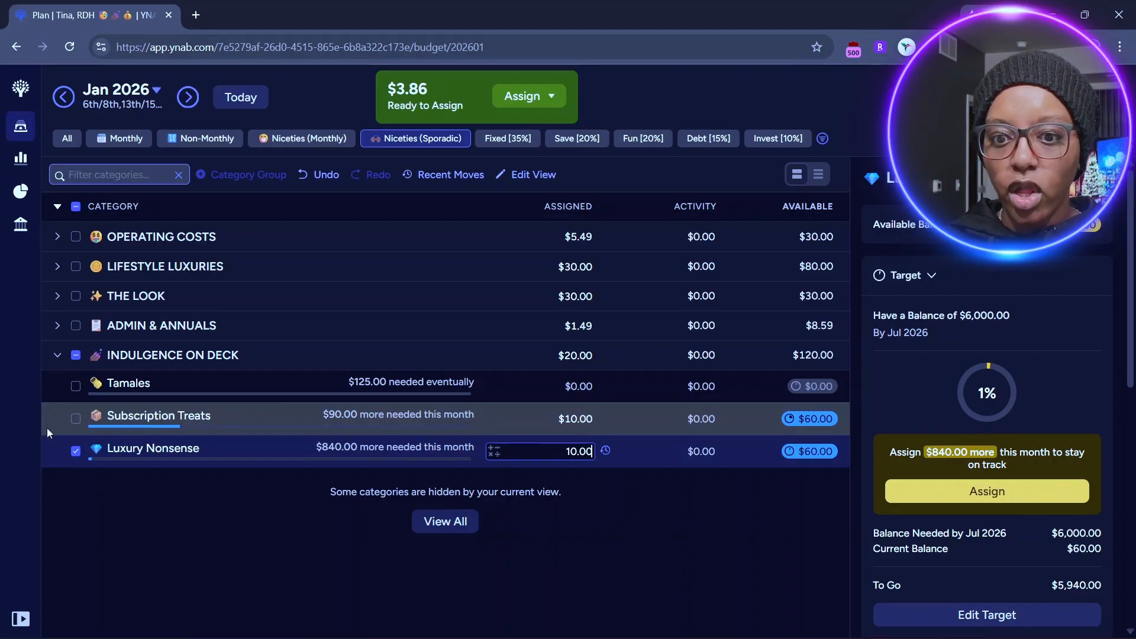
click(76, 453)
click(57, 355)
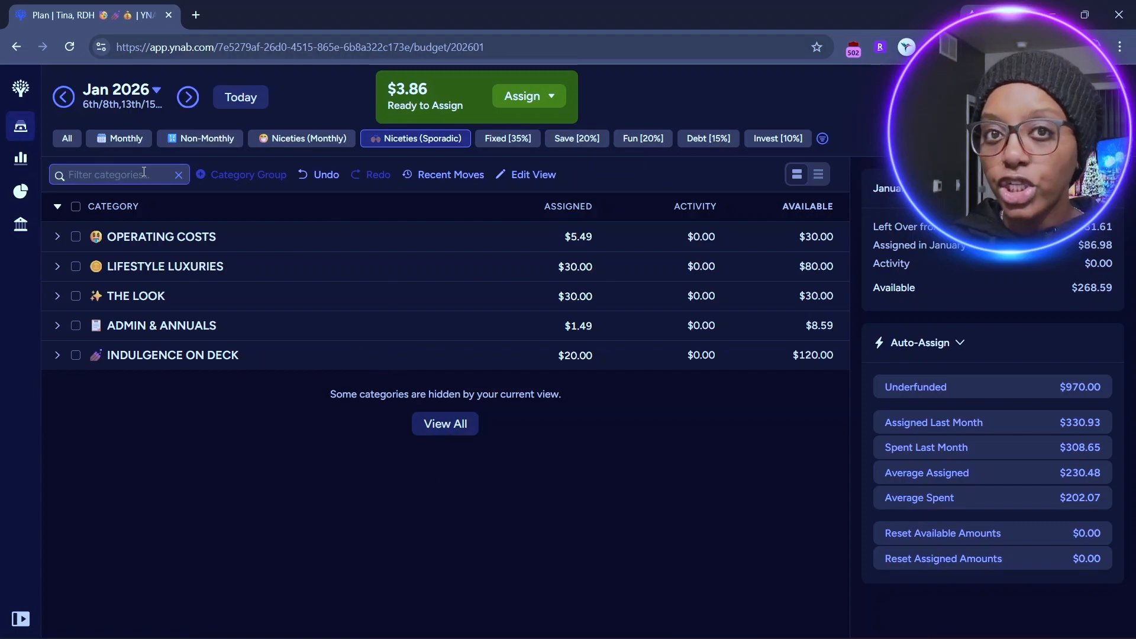
Look for the dog categories, switching to the view of all categories and expanding the DOG group.
text(dog)
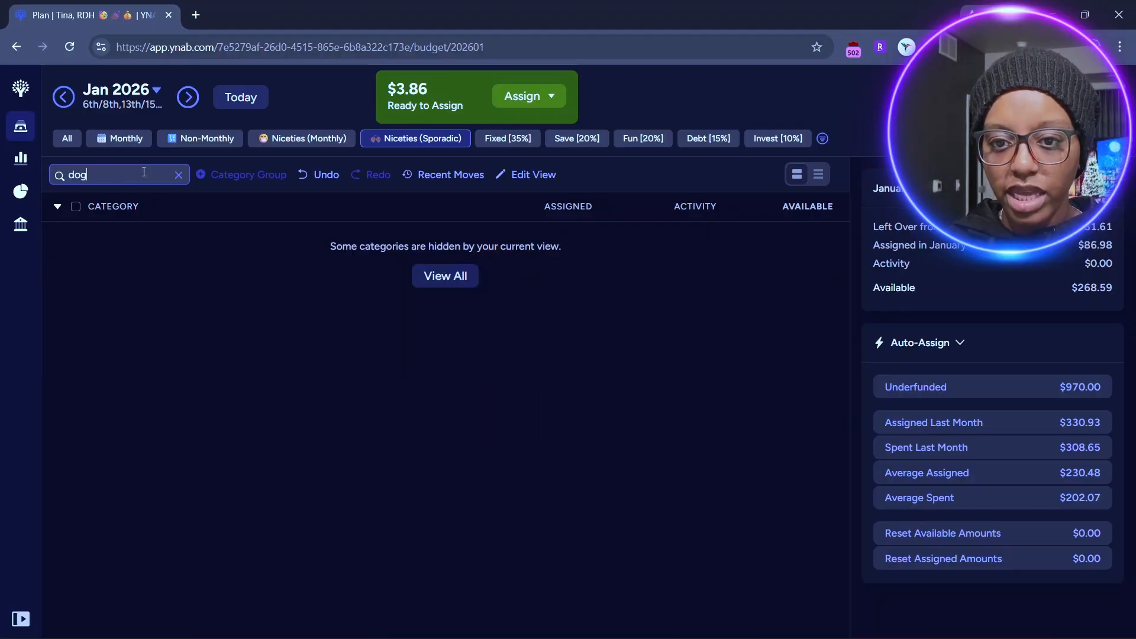
click(178, 175)
click(443, 424)
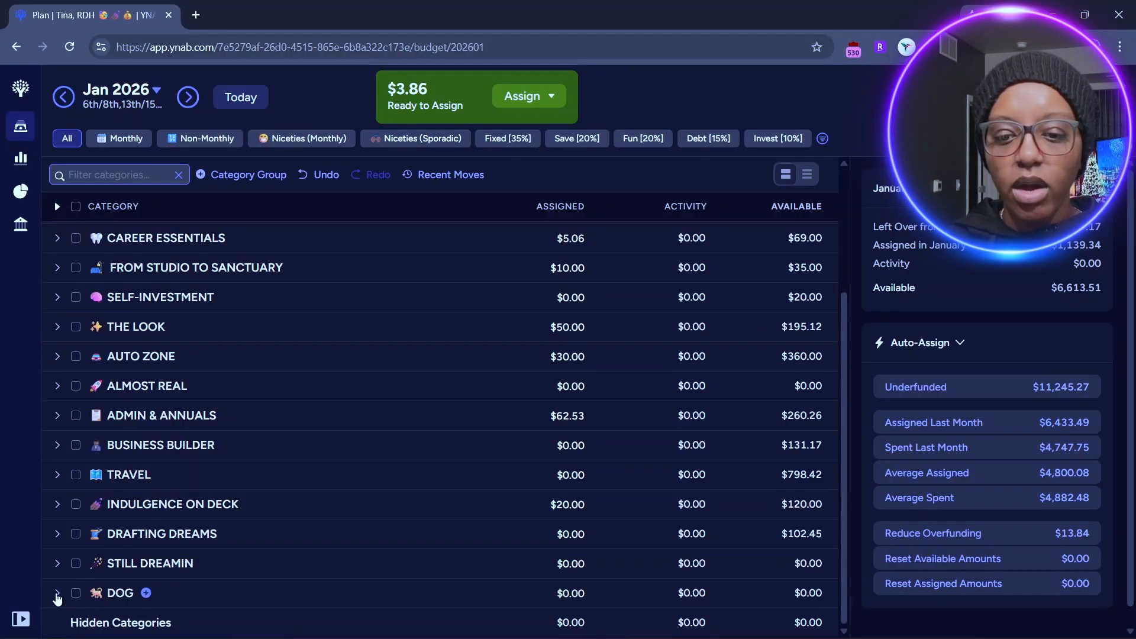
click(57, 598)
scroll(419, 489, down, 1)
scroll(418, 489, down, 3)
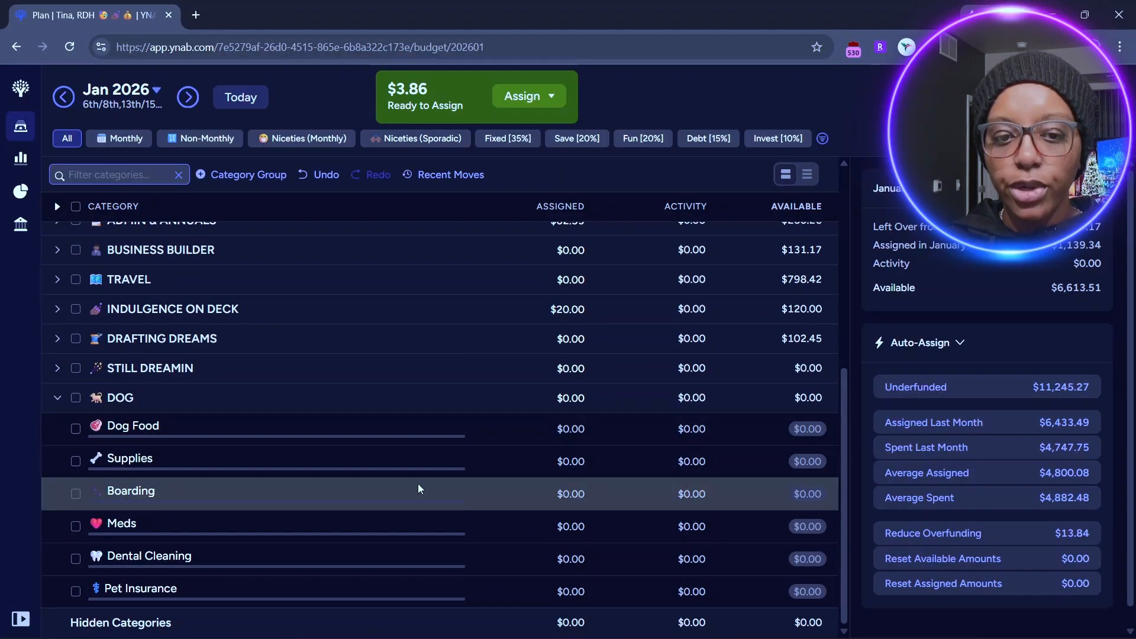
click(521, 429)
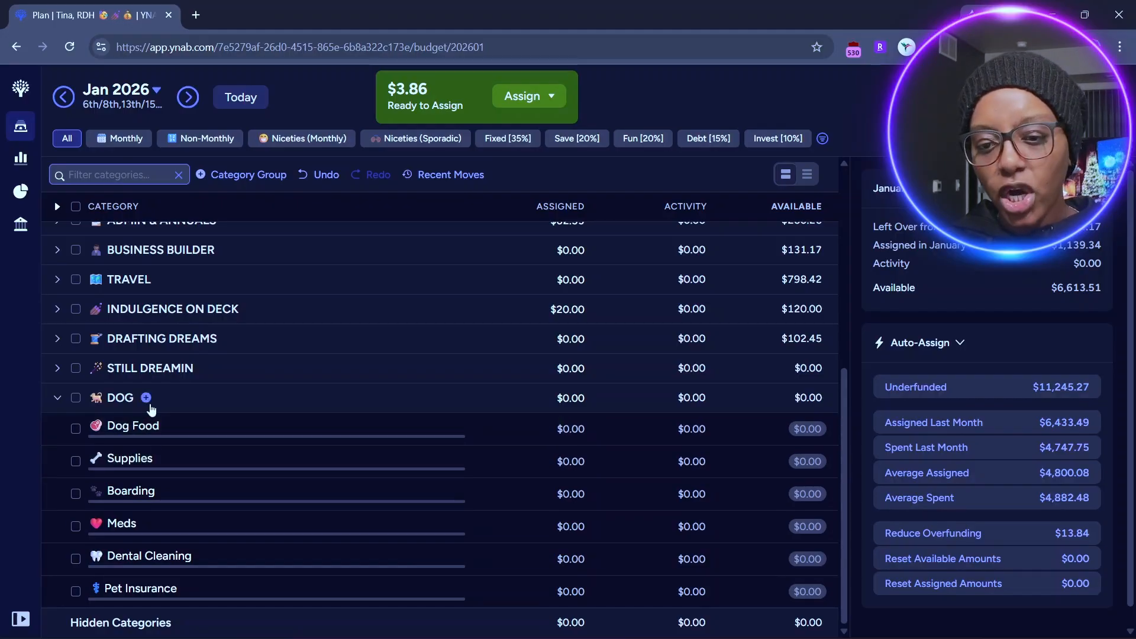
Add a category named Adoption with a puppy-face emoji prefix to the DOG group.
click(147, 399)
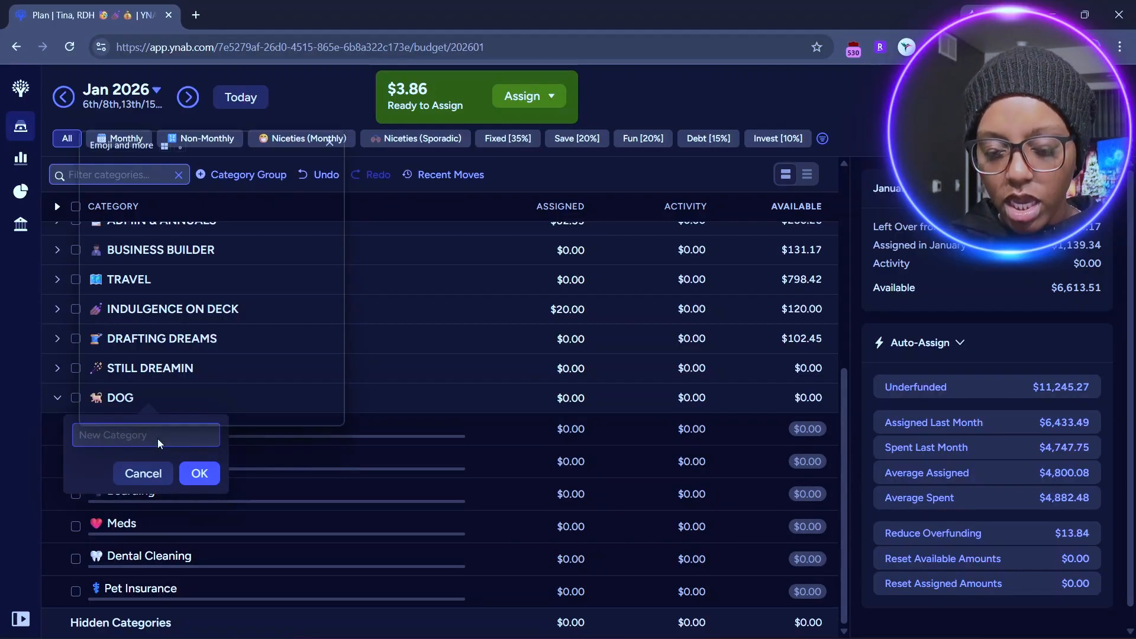
key(super+period)
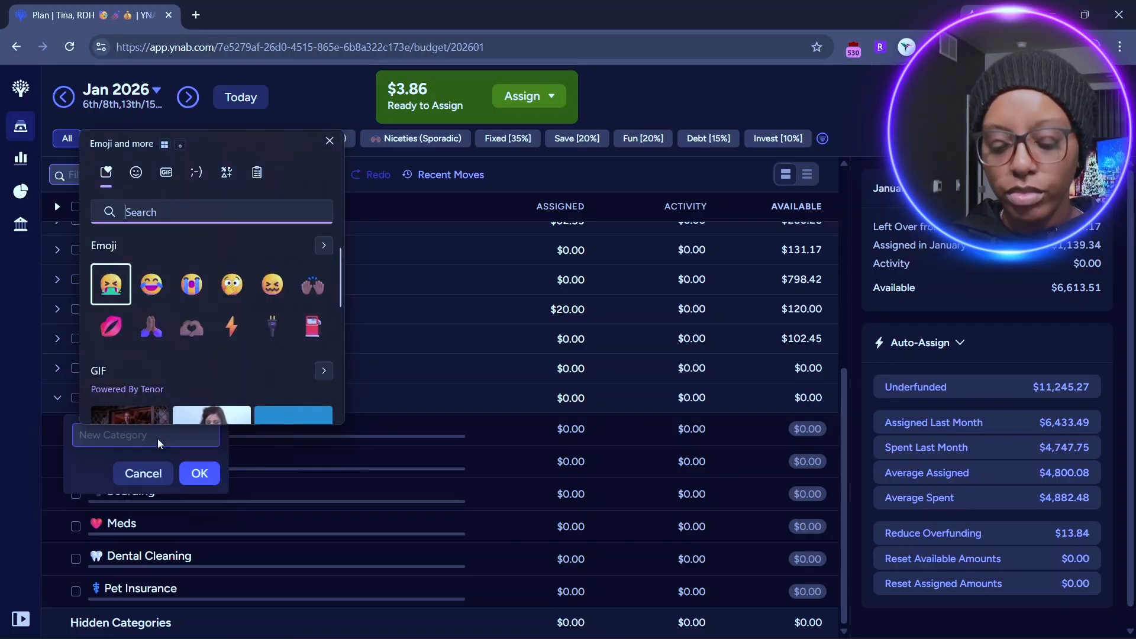
text(puppy)
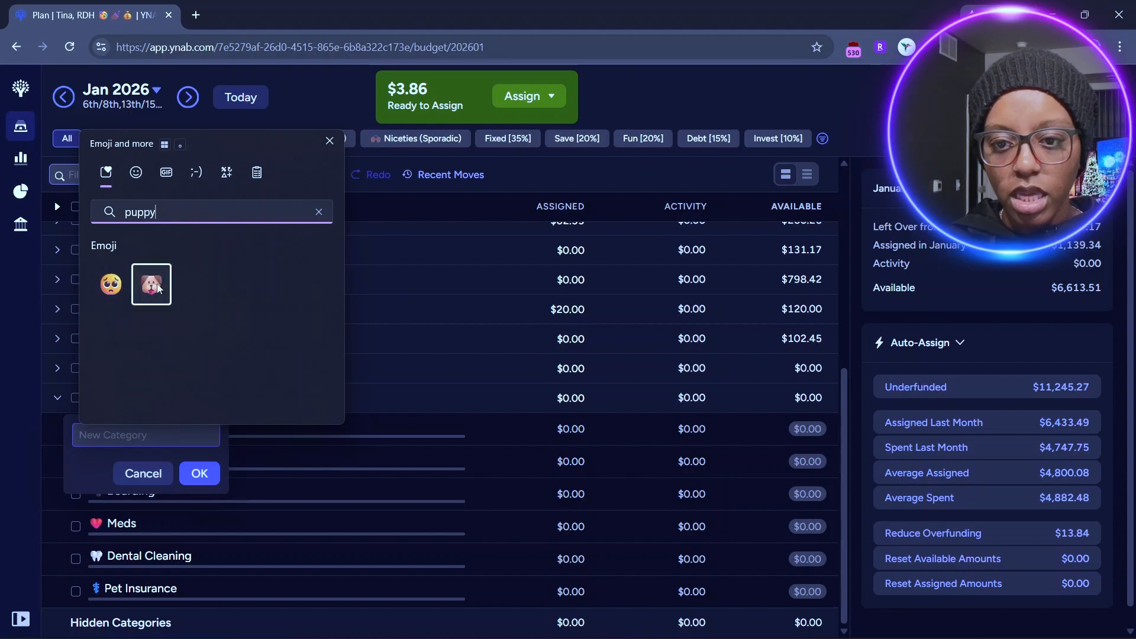
click(151, 284)
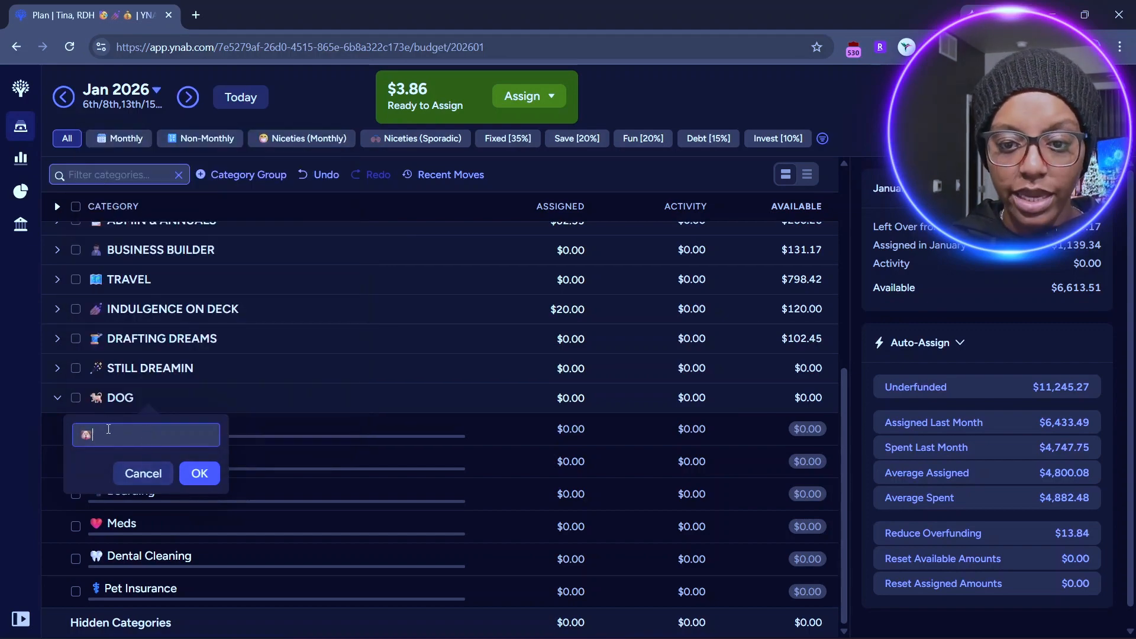
text(Adoption)
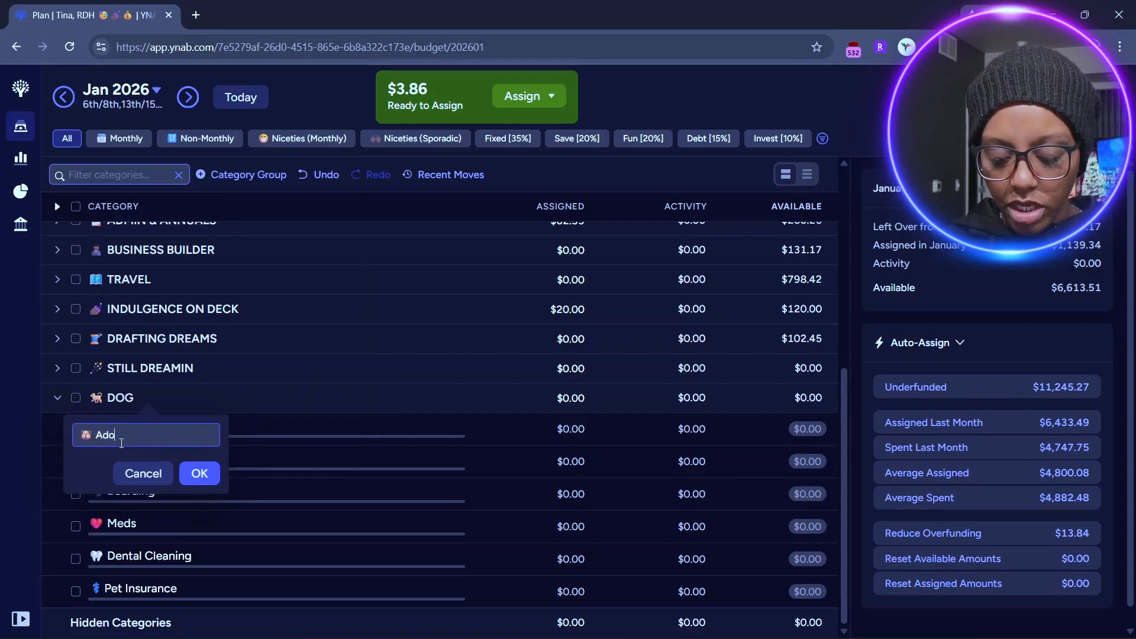
click(208, 480)
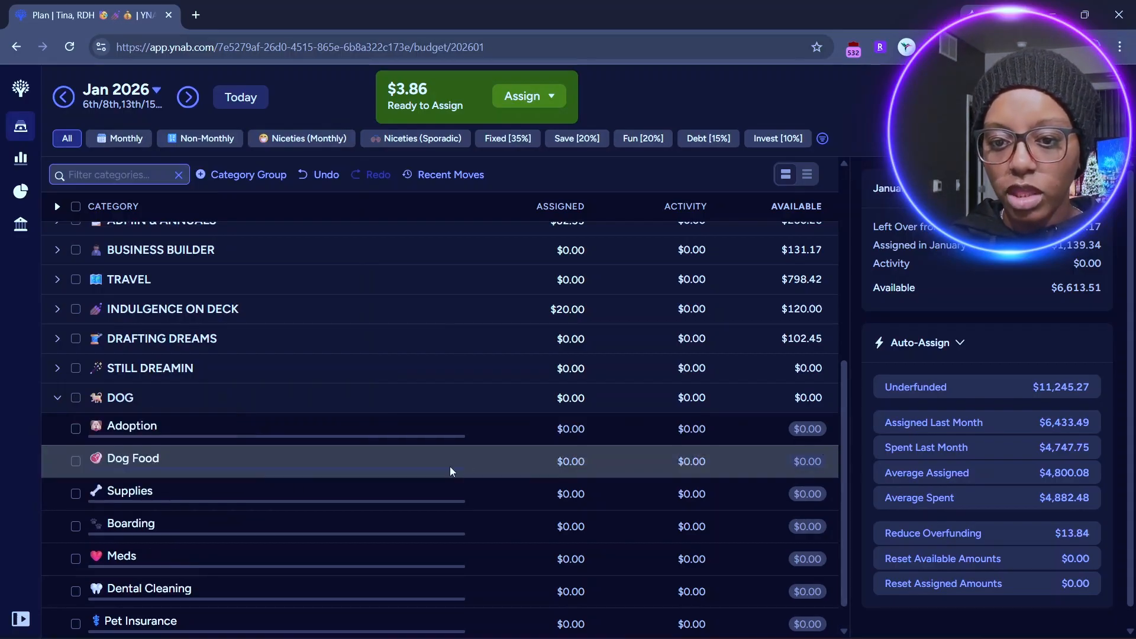
Assign the remaining $3.86 of Ready to Assign money to the Adoption category.
click(329, 427)
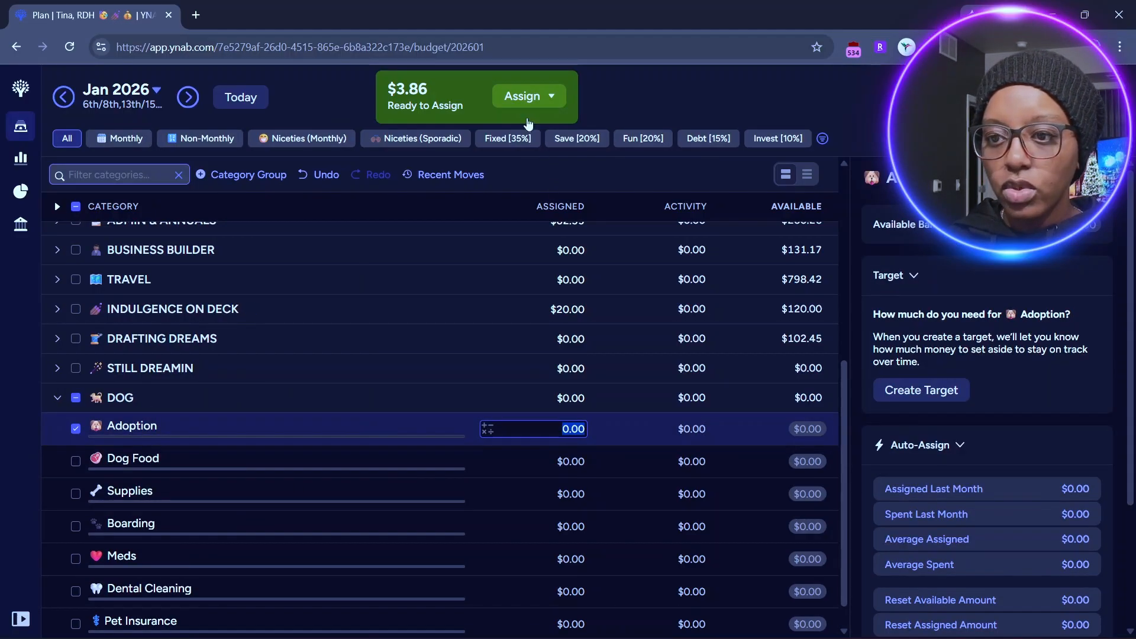
click(522, 98)
text(adop)
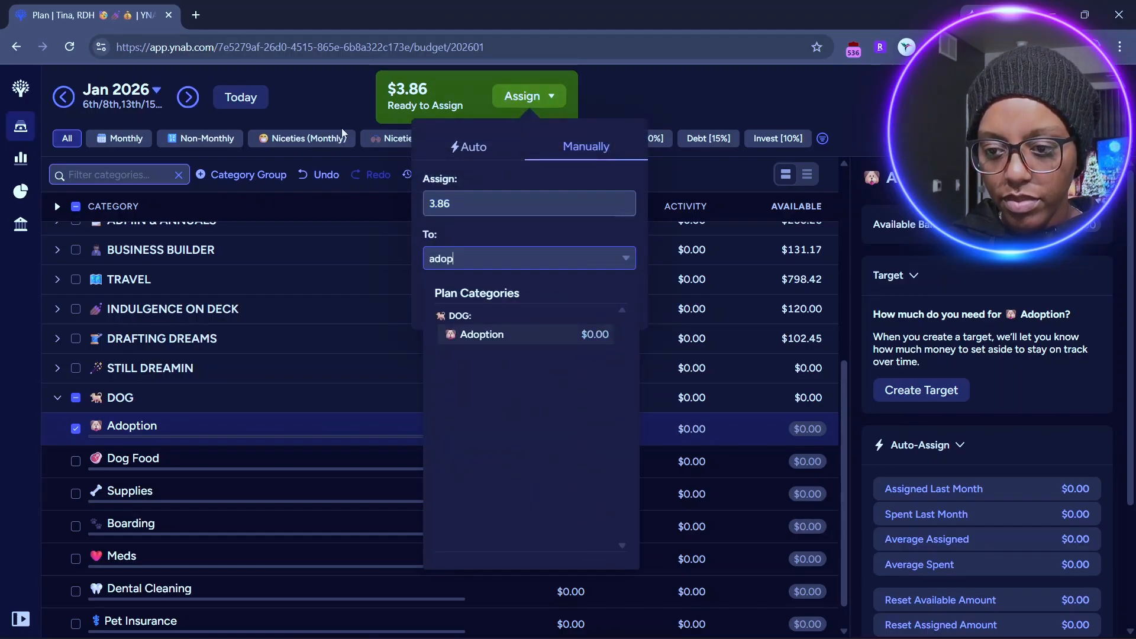
click(495, 334)
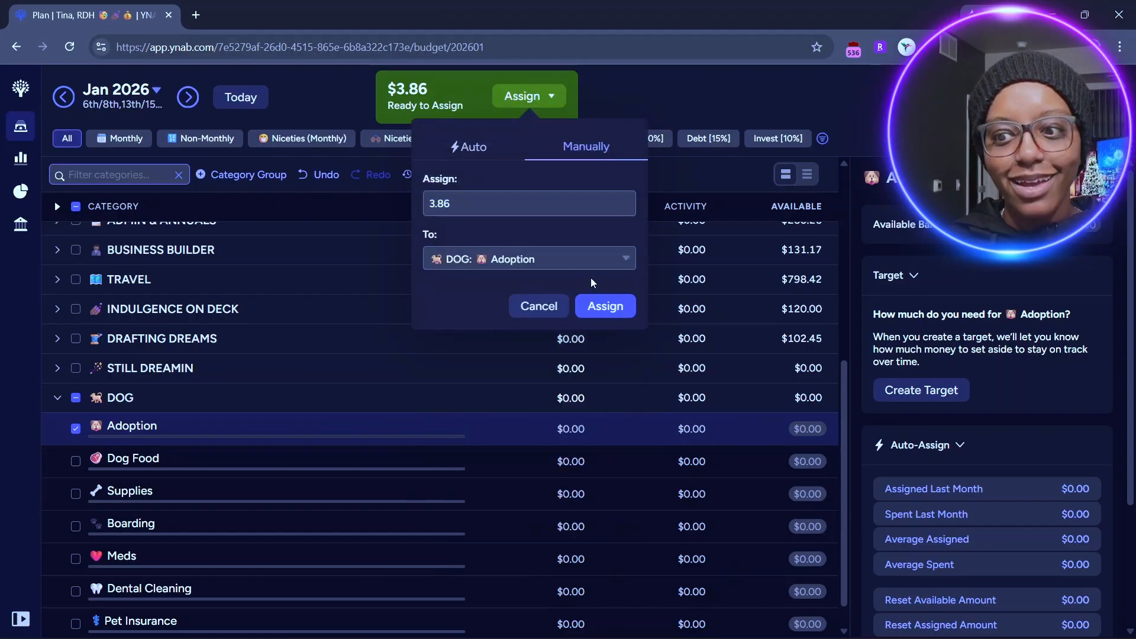
click(605, 305)
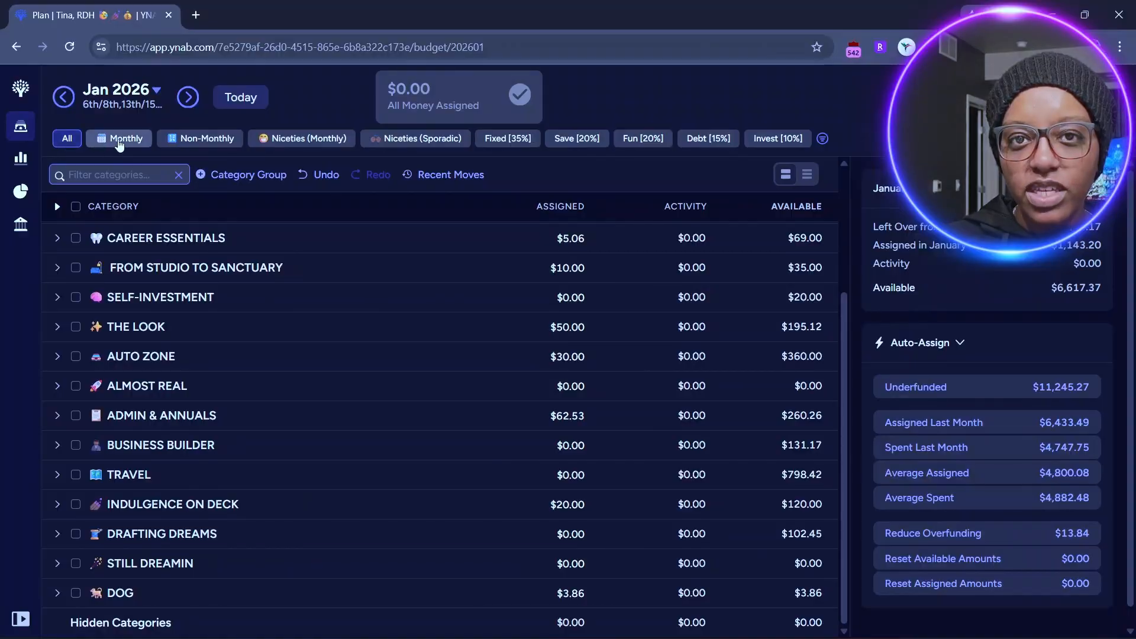
Look up the Electronics Replacements category by filtering for "elect", and examine ADMIN & ANNUALS and AUTO ZONE in the Non-Monthly view.
click(119, 142)
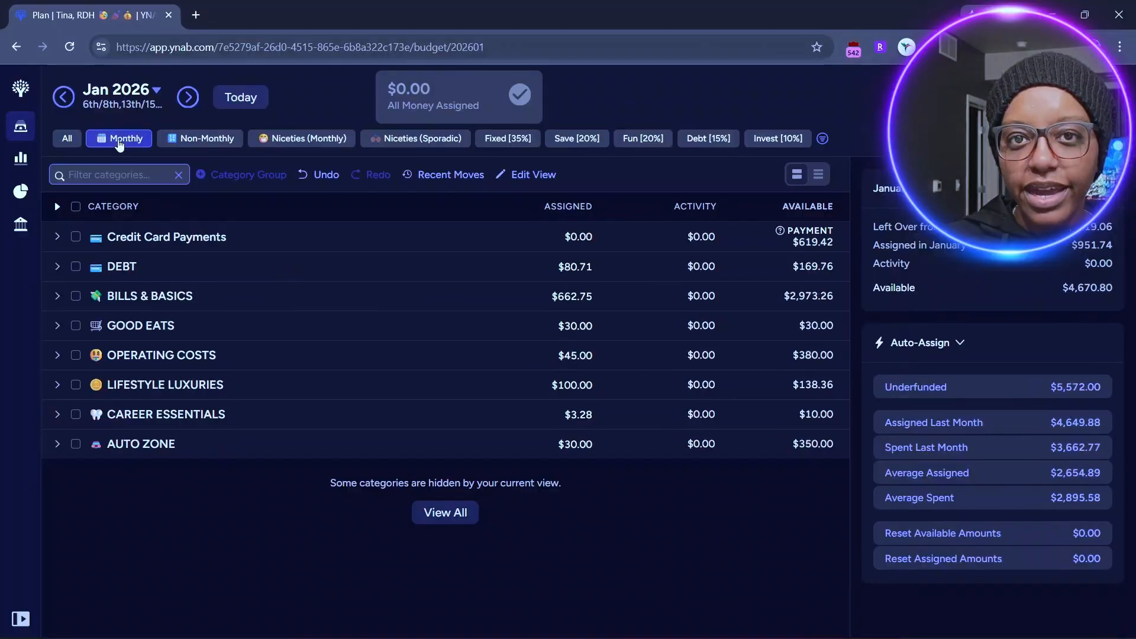
click(57, 207)
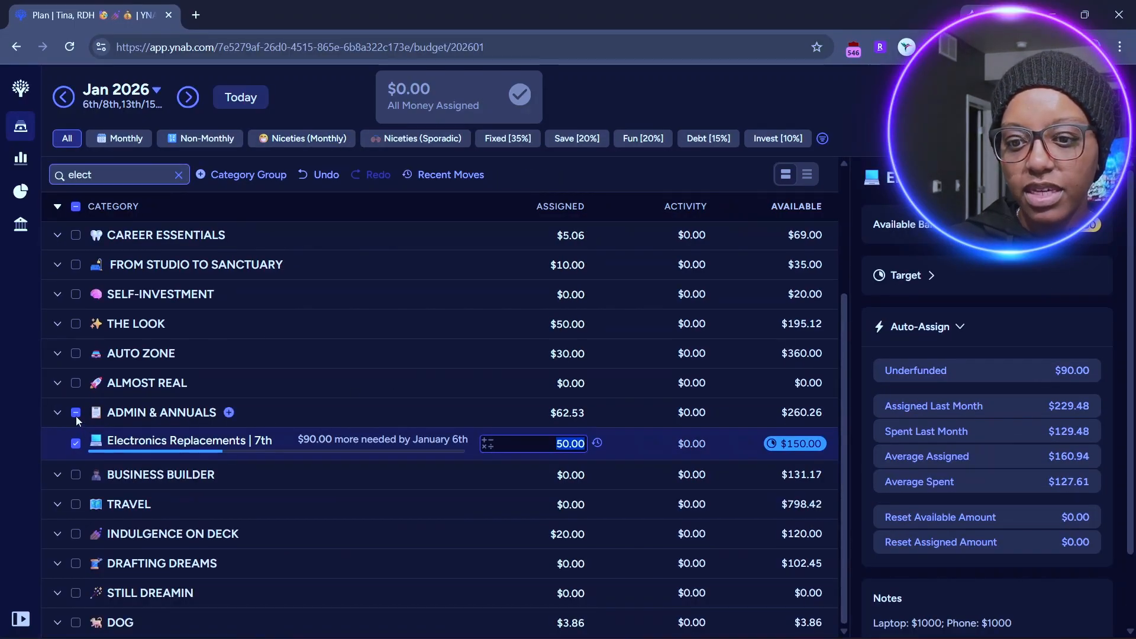
click(77, 412)
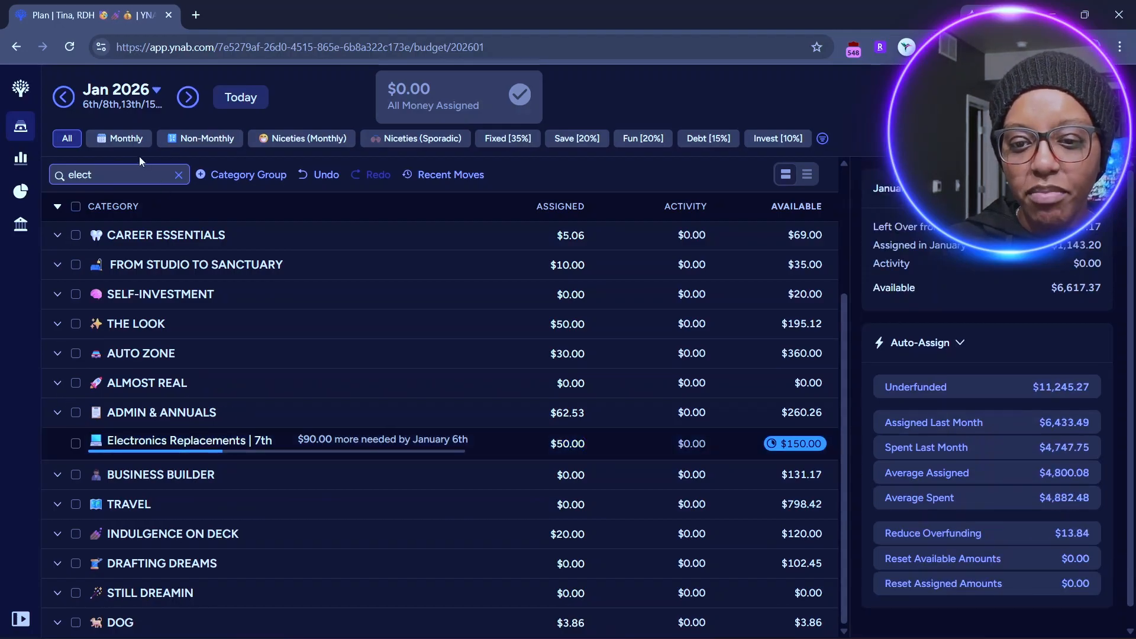
click(125, 141)
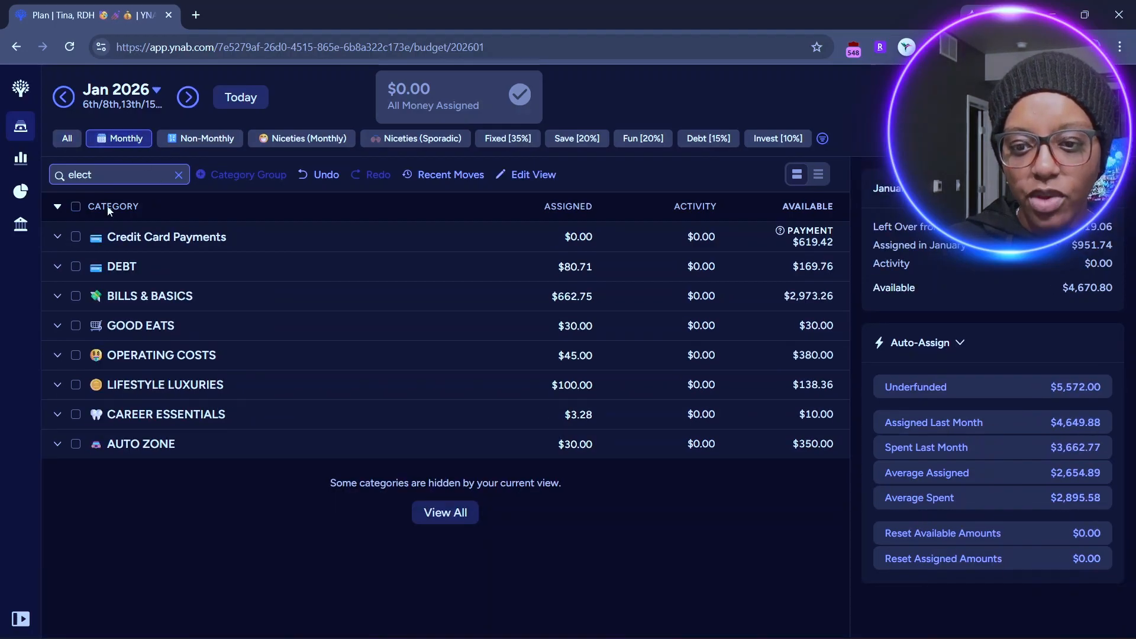
click(195, 142)
click(57, 207)
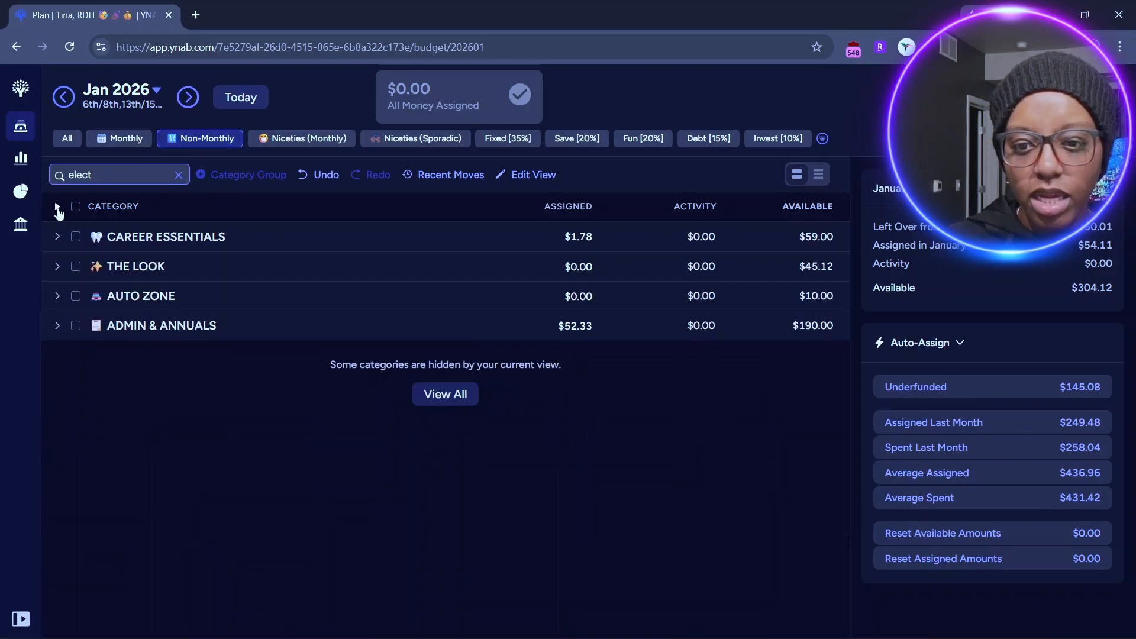
click(57, 325)
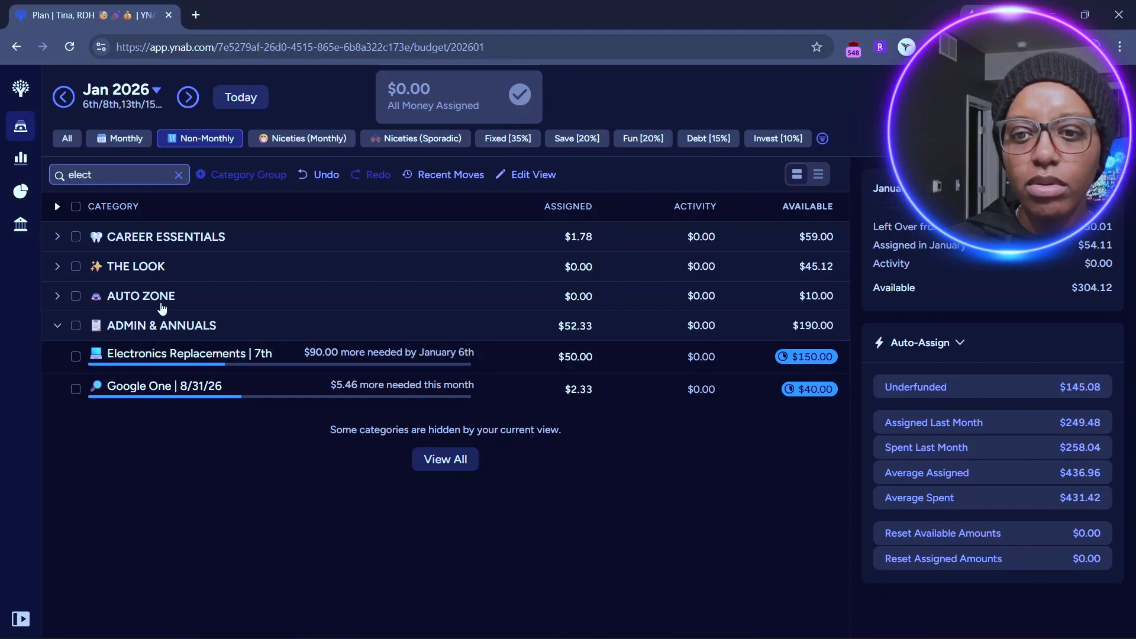
click(58, 297)
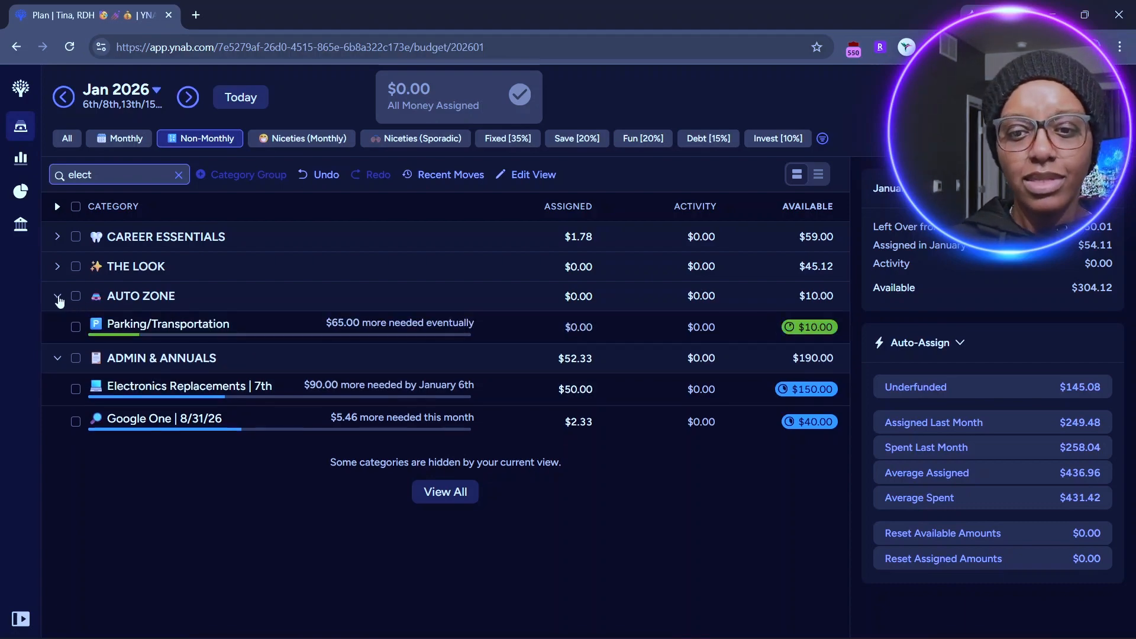
click(58, 297)
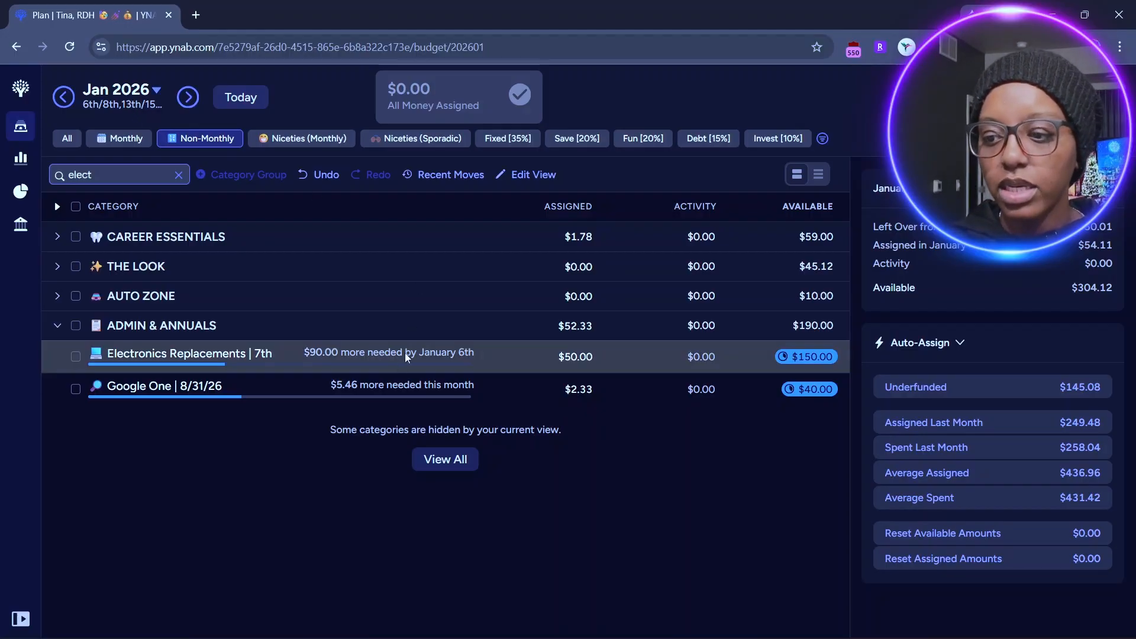
Undo the $3.86 assignment to Adoption, checking the recent moves and redoing it once in between.
click(322, 174)
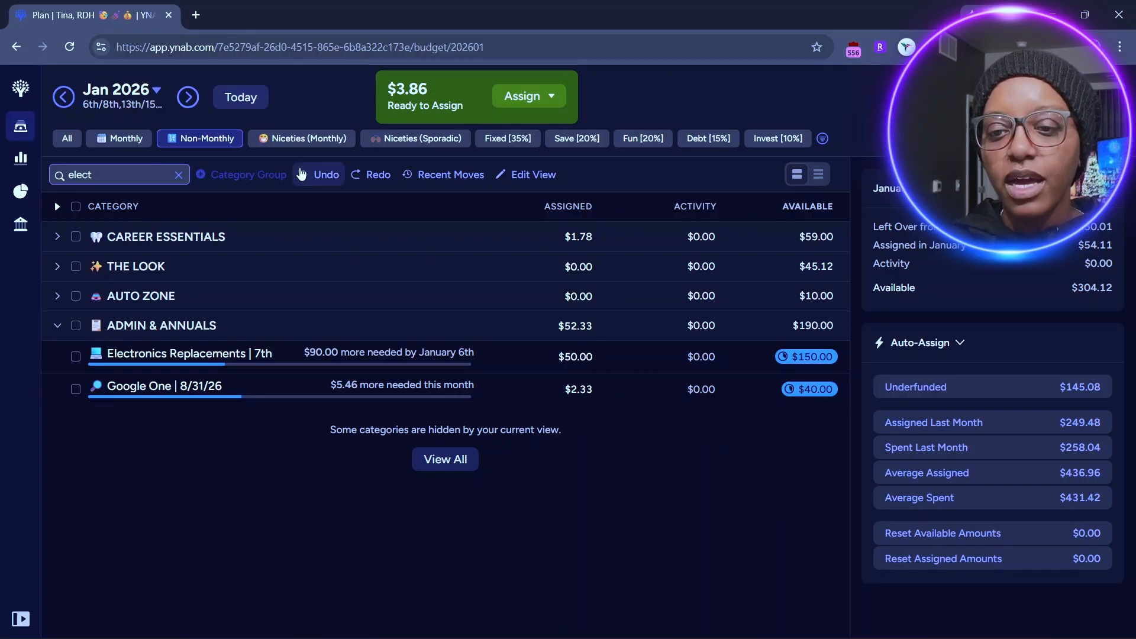
click(456, 174)
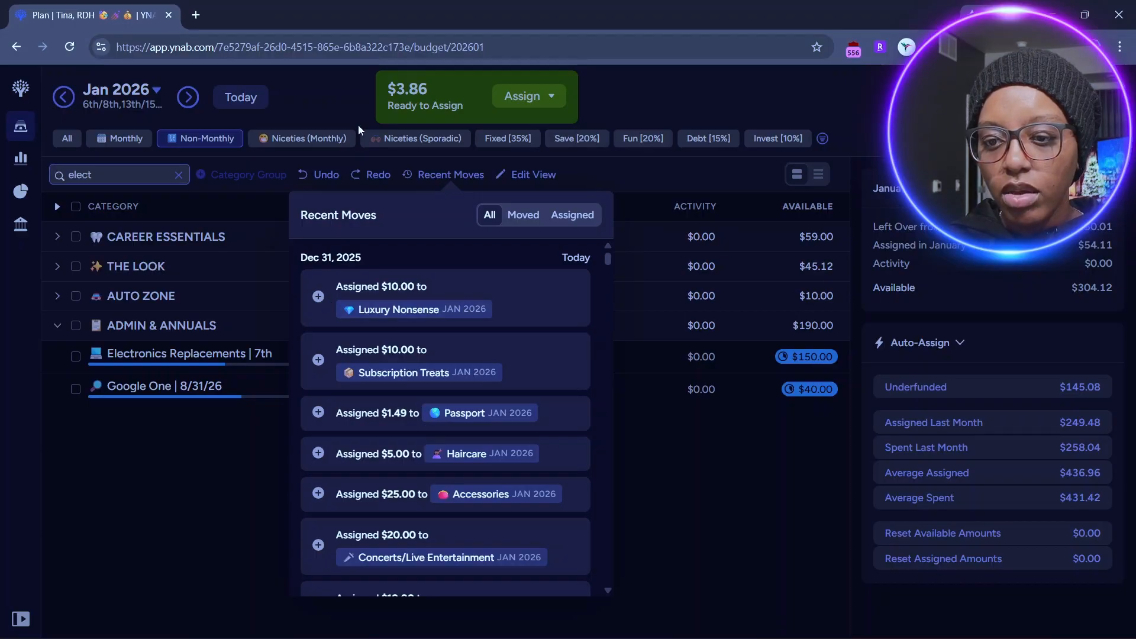
click(345, 107)
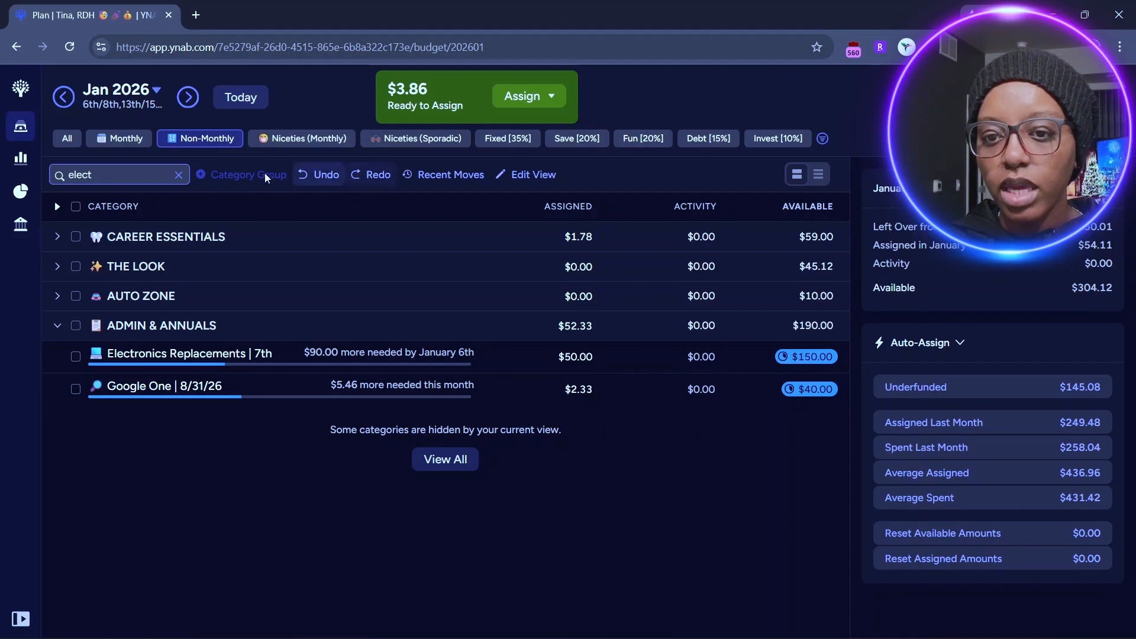
click(375, 177)
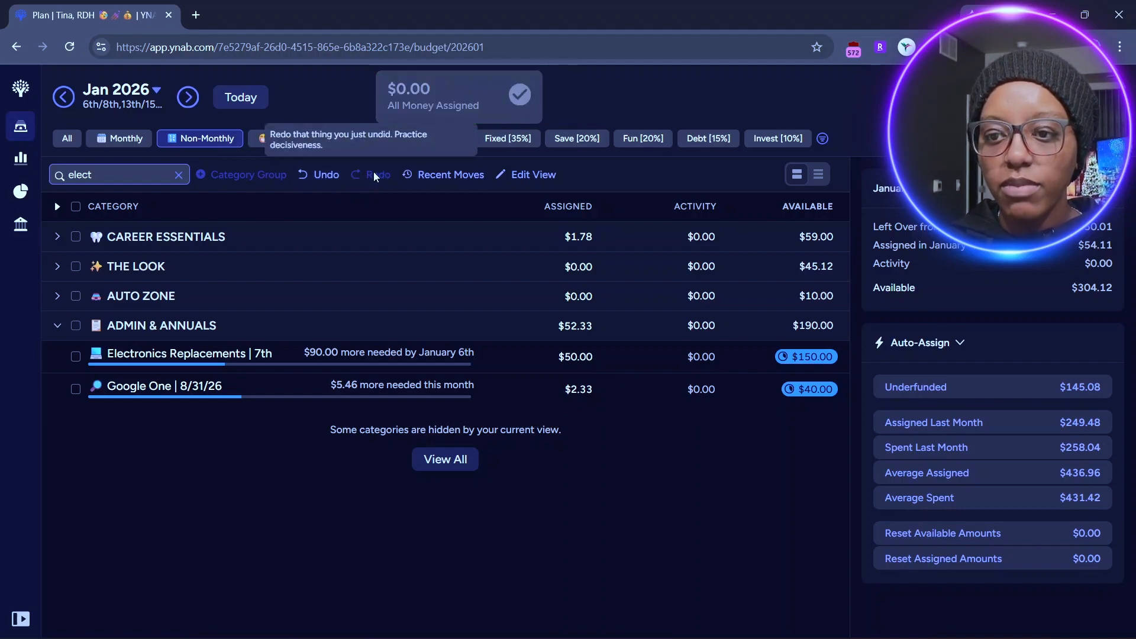
click(321, 175)
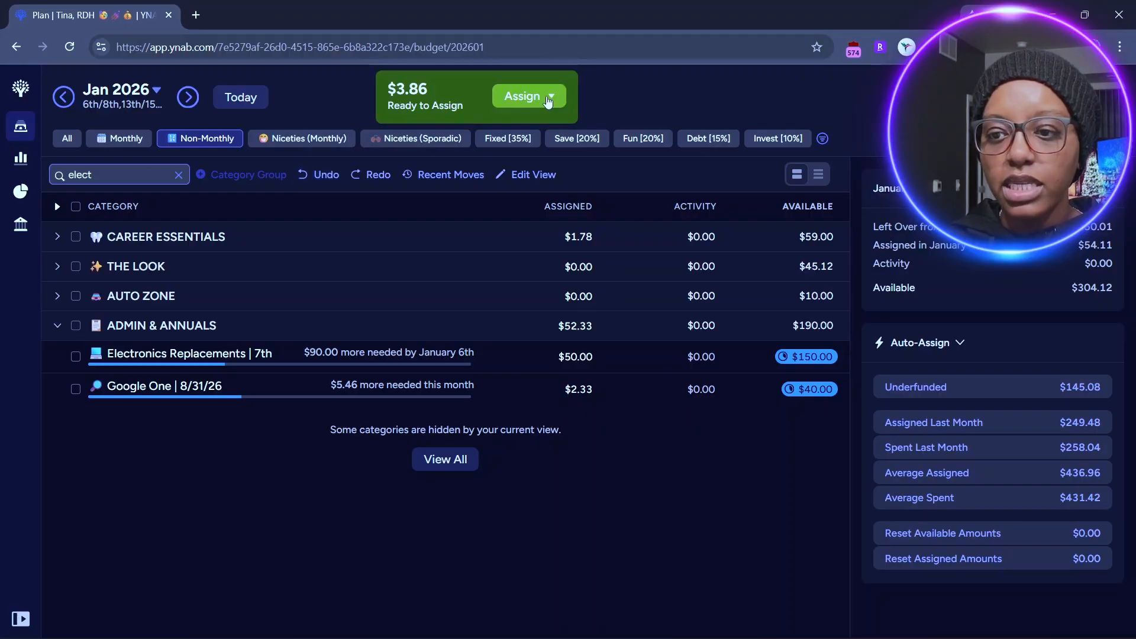
Set the assigned amounts of Subscription Treats and Luxury Nonsense to $0 in the Niceties (Sporadic) view.
click(294, 147)
click(416, 139)
scroll(116, 444, down, 2)
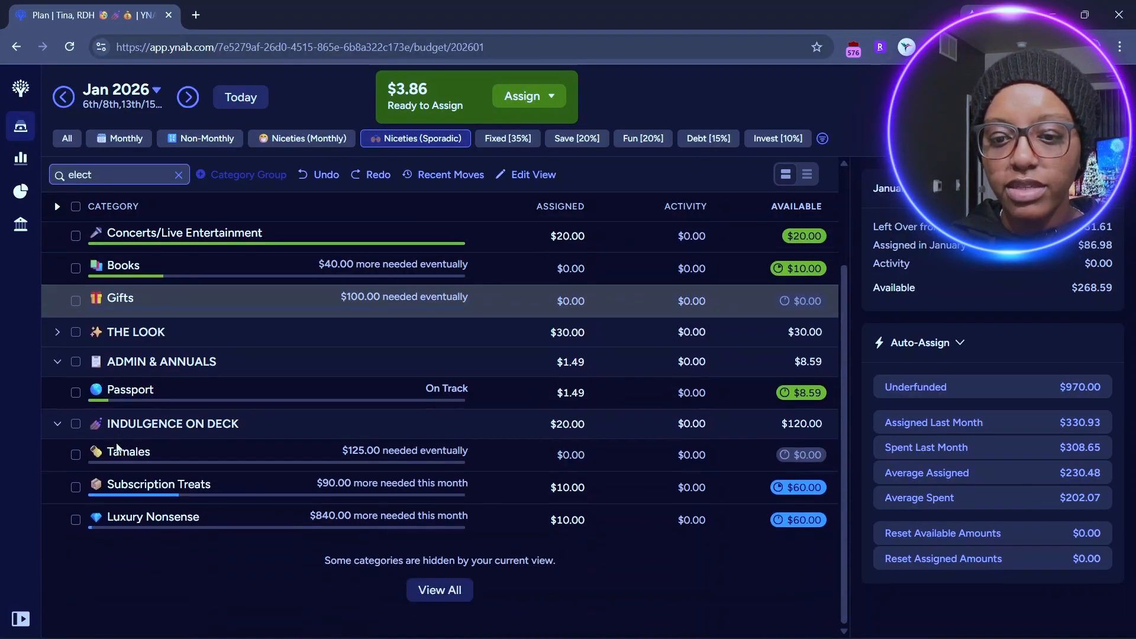
click(559, 487)
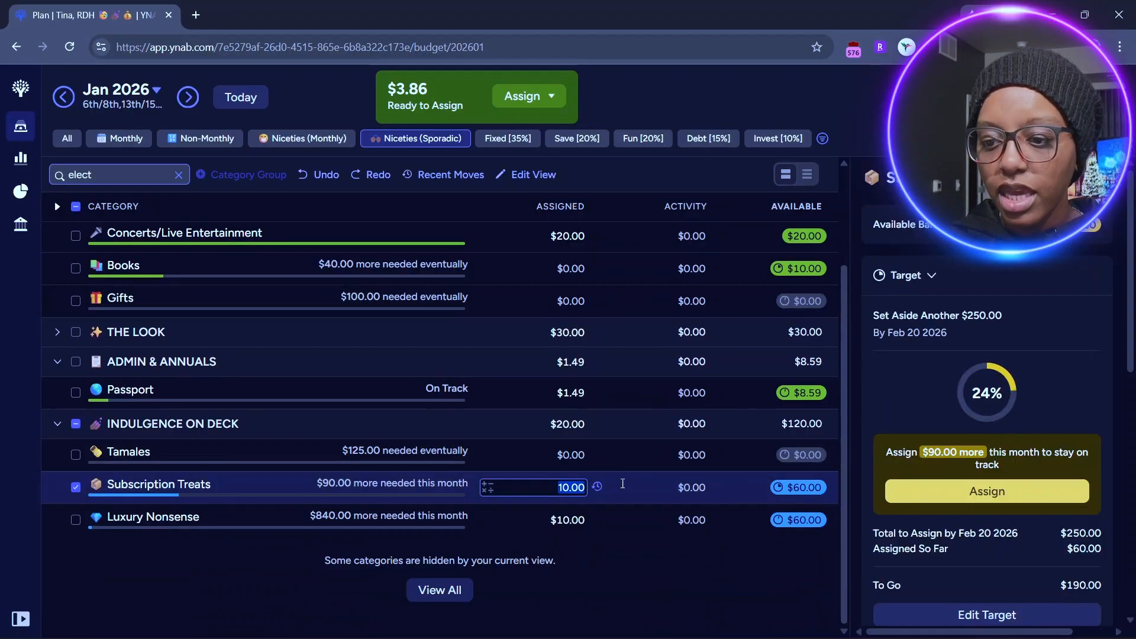
key(BackSpace)
key(Return)
click(569, 520)
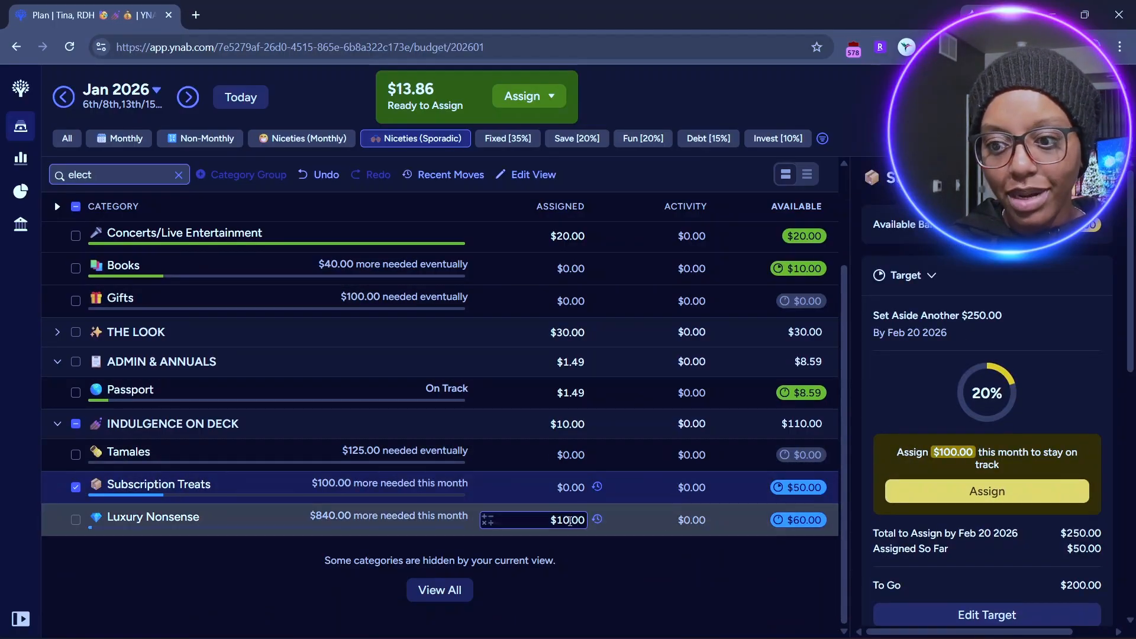
key(BackSpace)
key(Return)
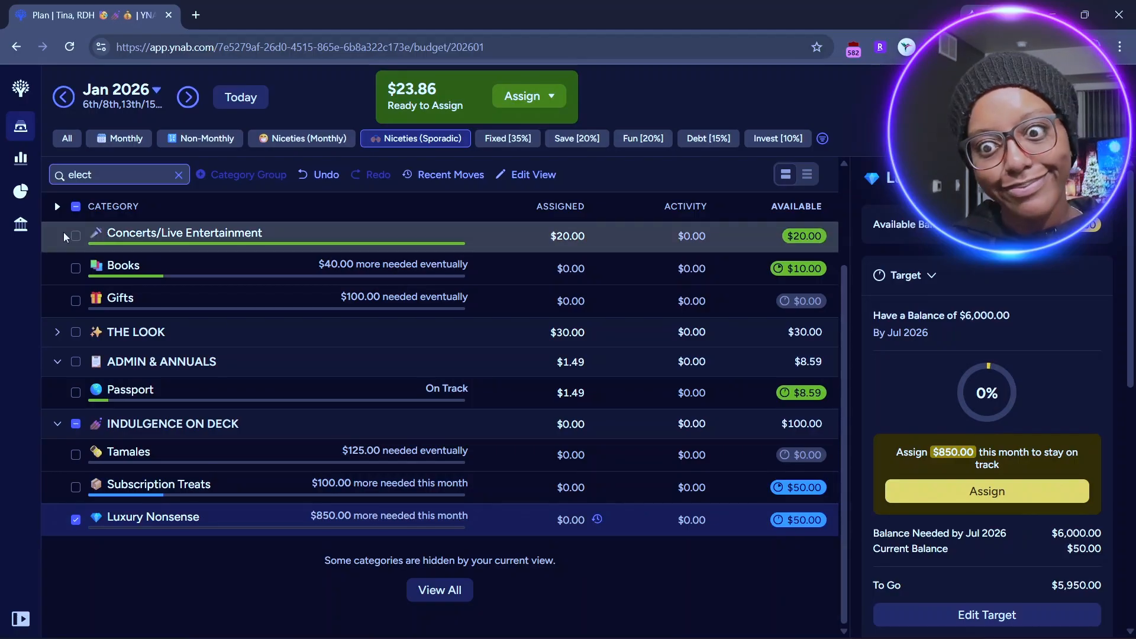
Examine the category groups in the Niceties (Sporadic) and Niceties (Monthly) views for the Electronics Replacements category.
click(56, 205)
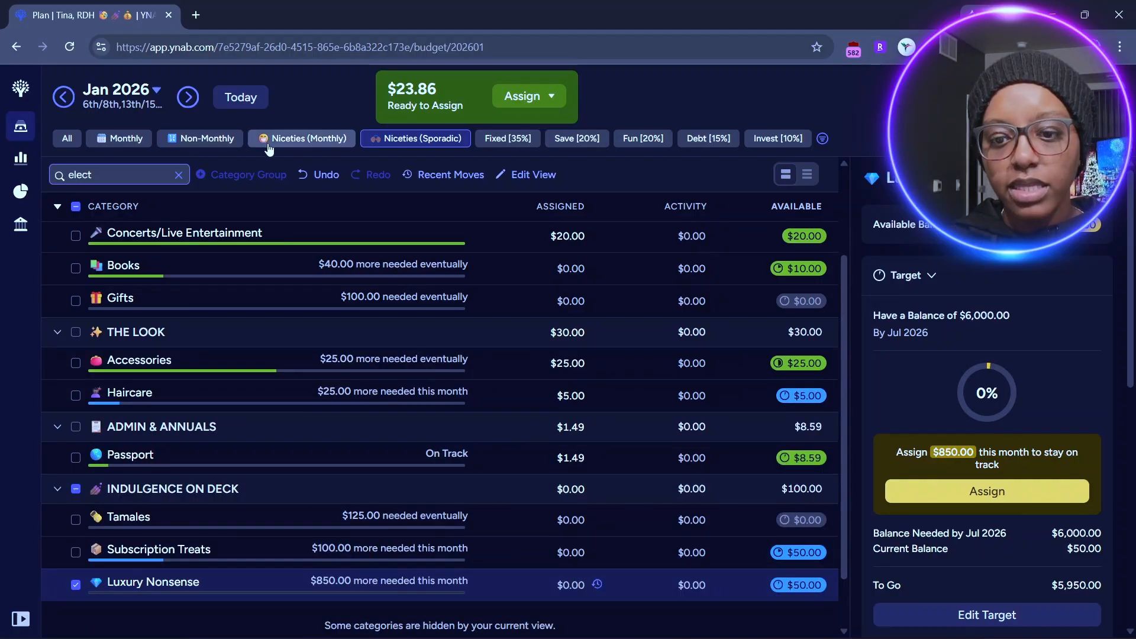
click(268, 146)
click(58, 207)
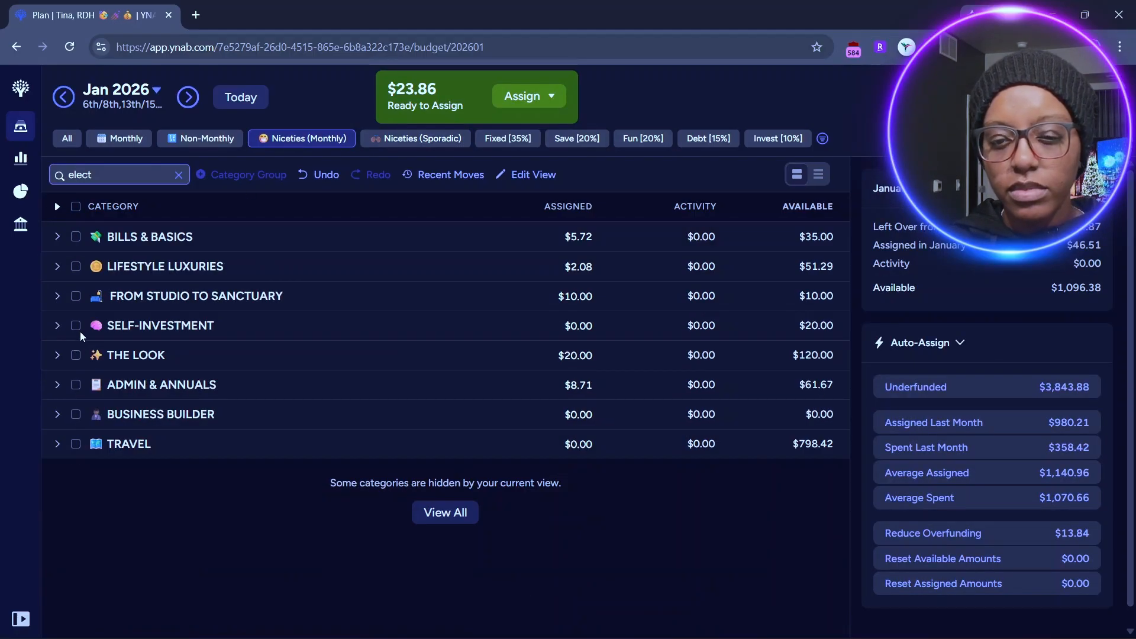
click(424, 147)
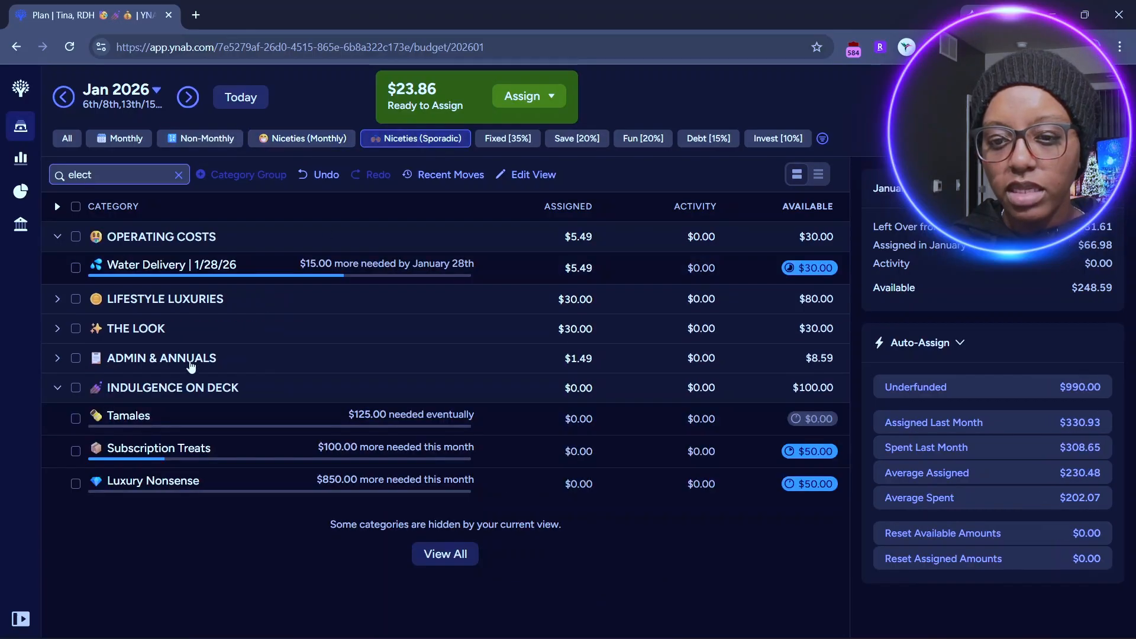
click(57, 361)
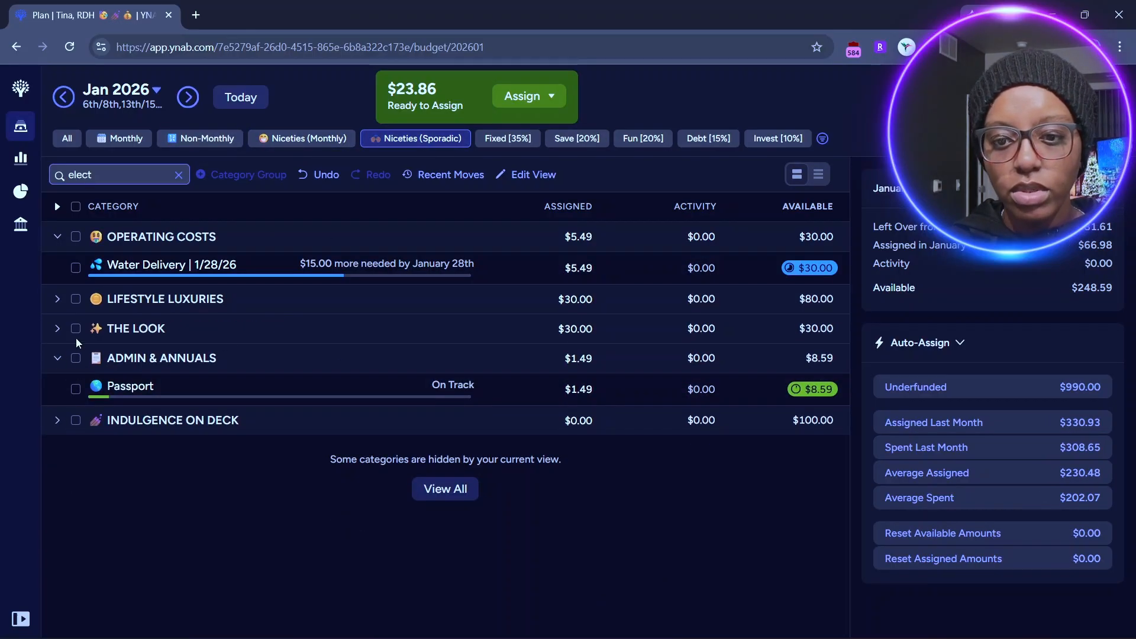
click(67, 357)
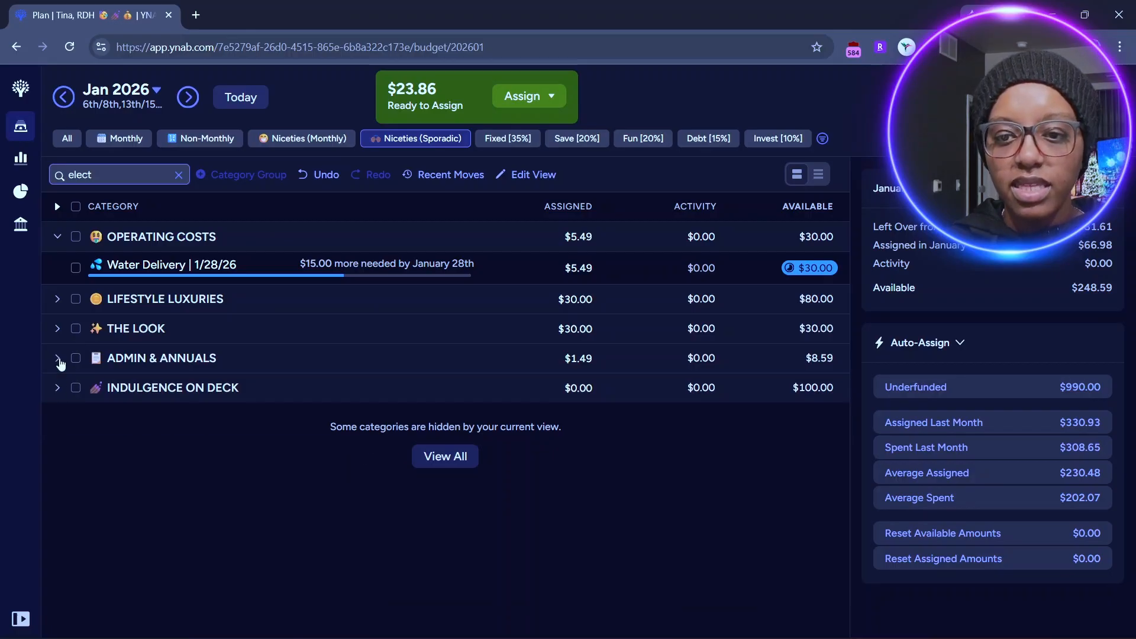
Add $23.86 to the assigned amount of Electronics Replacements under ADMIN & ANNUALS in the Non-Monthly view.
click(223, 142)
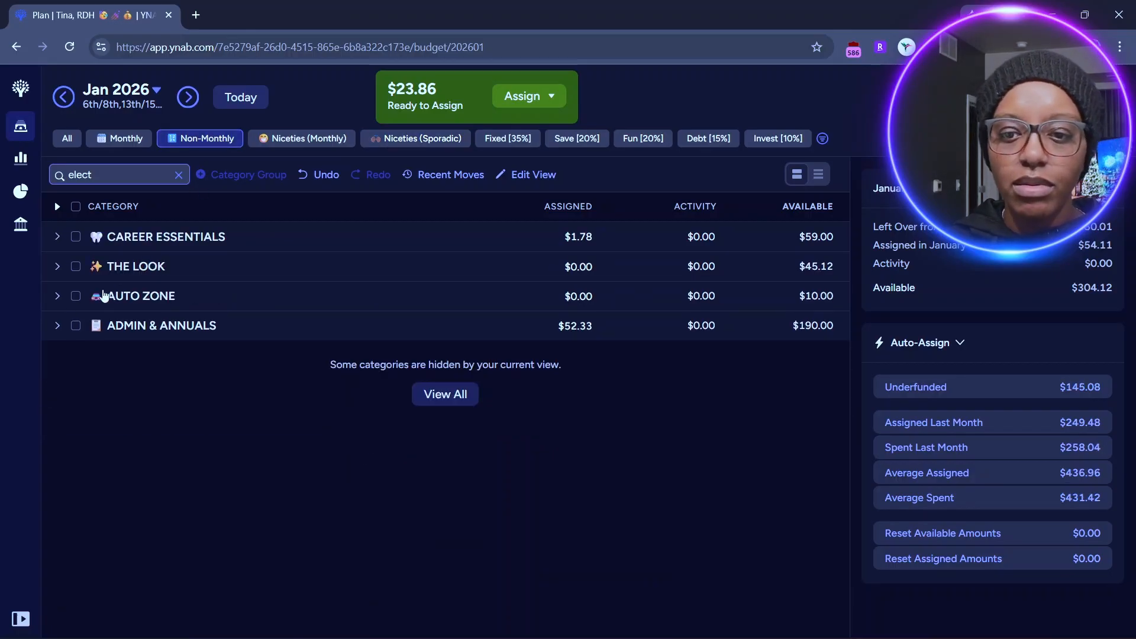
click(58, 327)
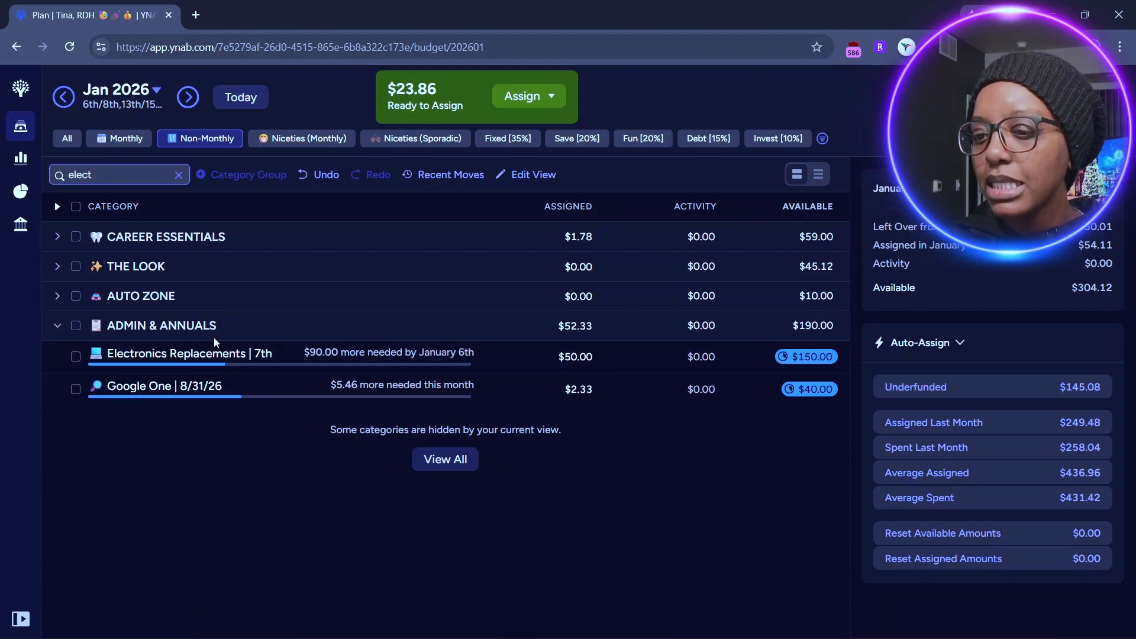
click(227, 350)
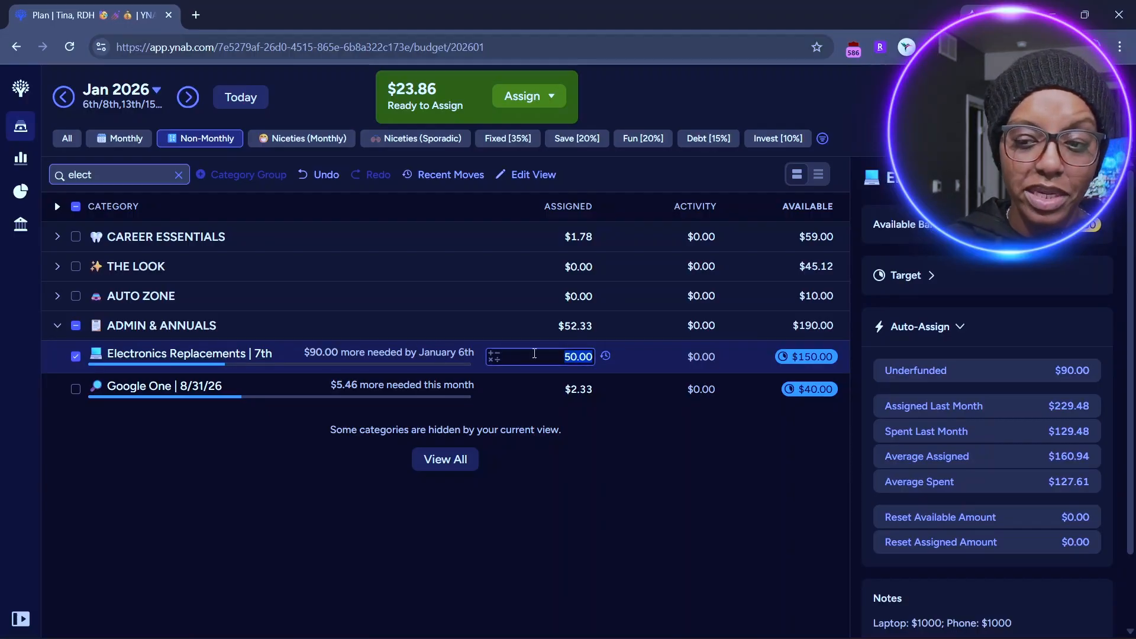
click(588, 356)
text(+23)
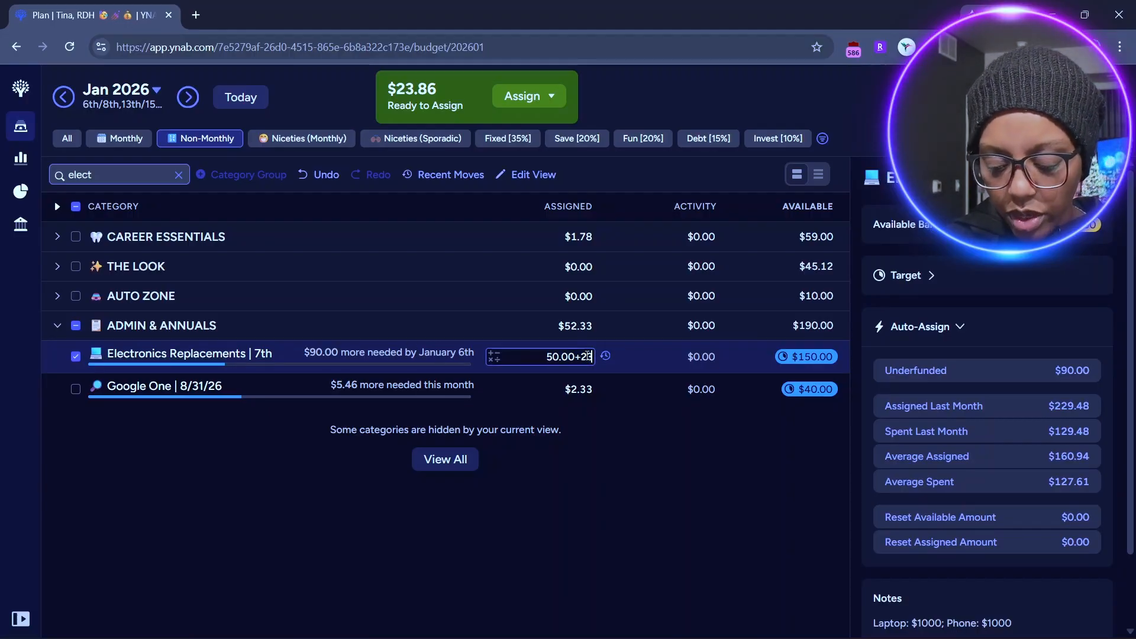
text(.86)
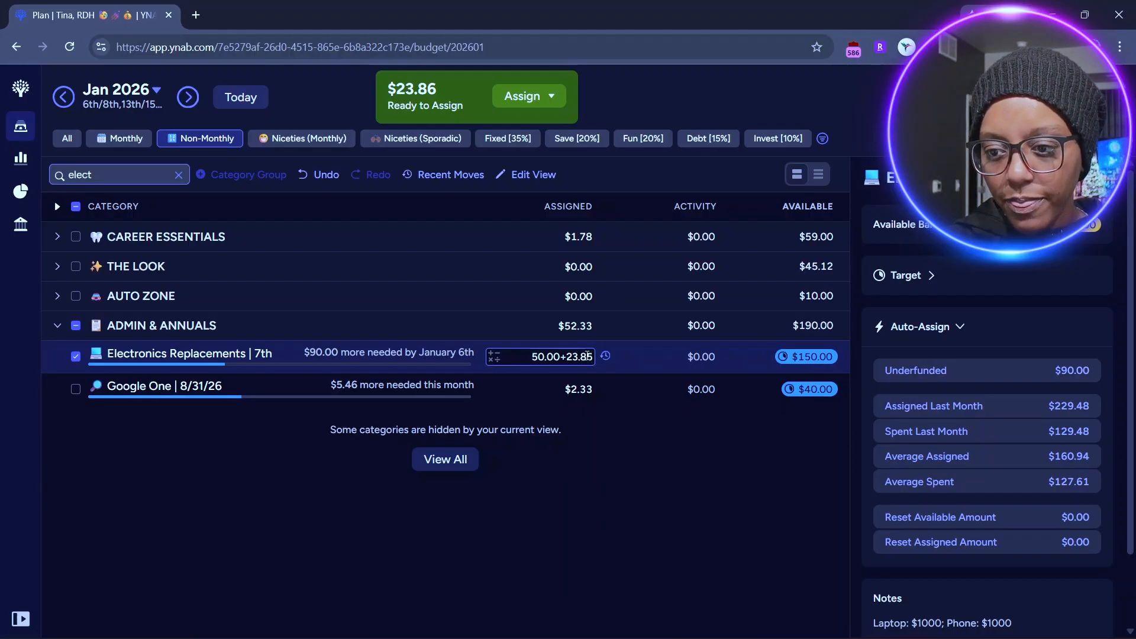
key(BackSpace)
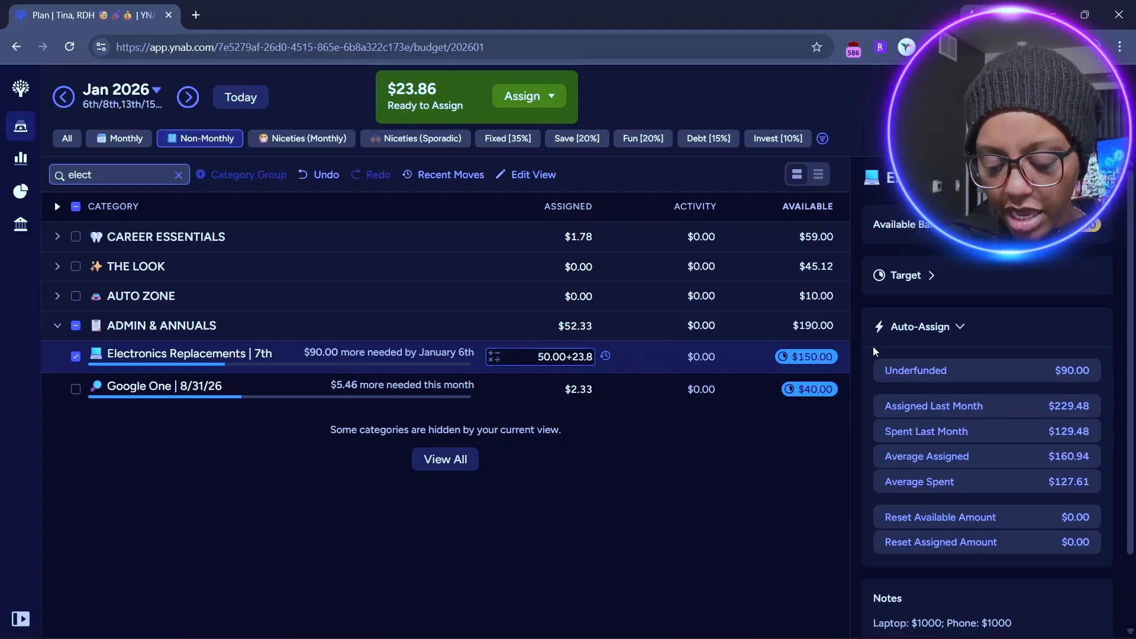
text(6)
key(Return)
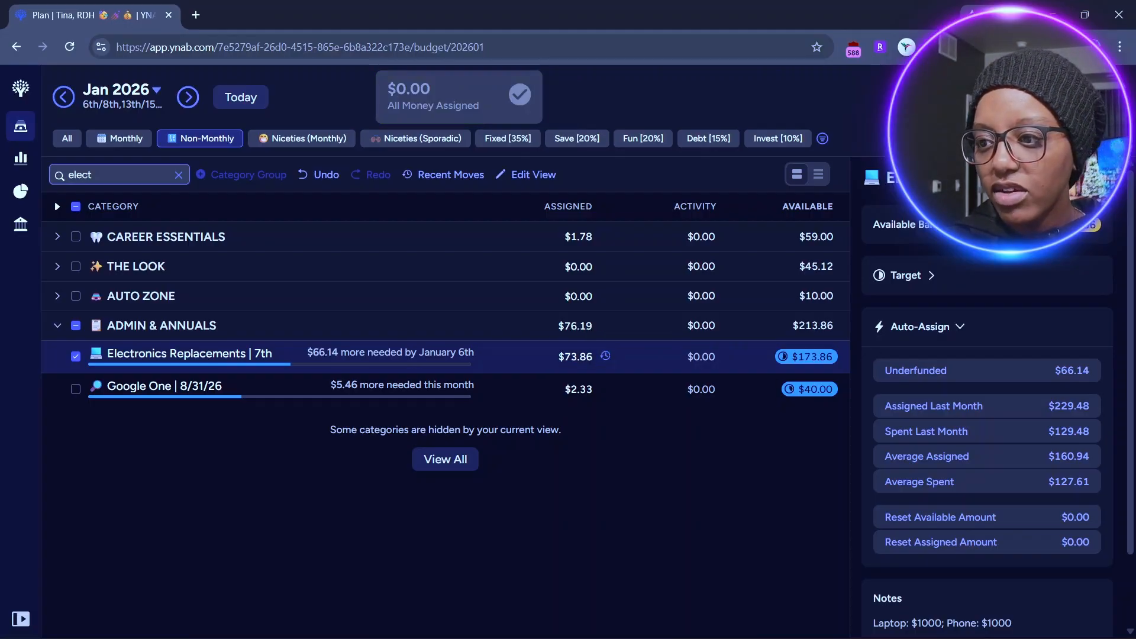
Check the available balance breakdown and the upcoming transaction of Electronics Replacements.
click(958, 225)
click(936, 354)
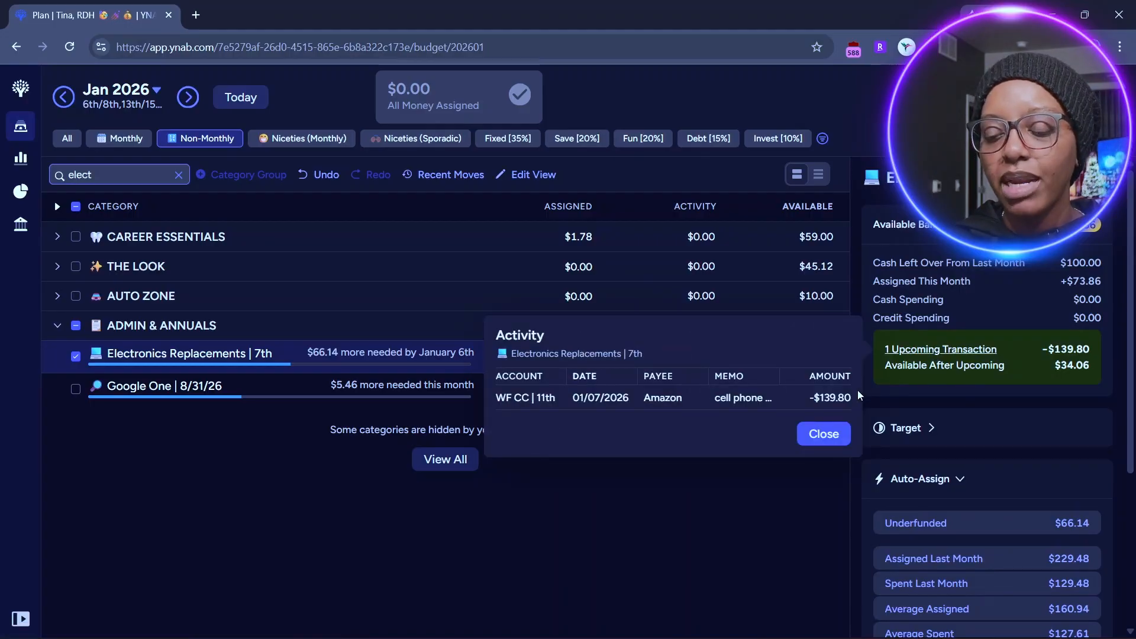
click(829, 435)
click(539, 388)
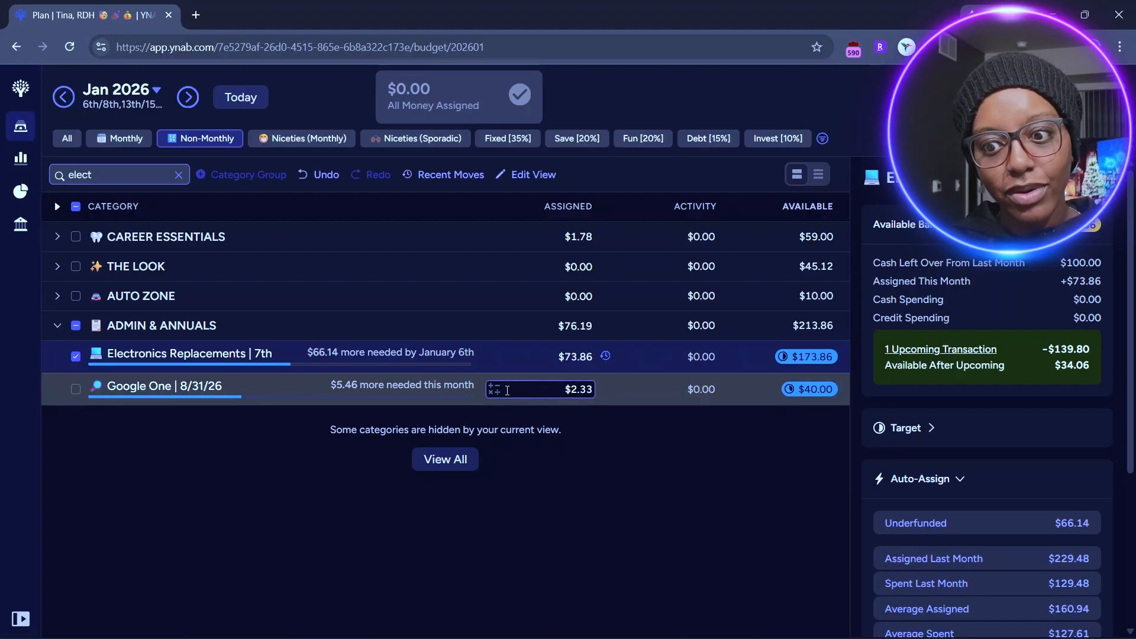
Find the $25.00 Accessories assignment in the recent moves and set the Accessories assigned amount in THE LOOK to $0.
click(464, 178)
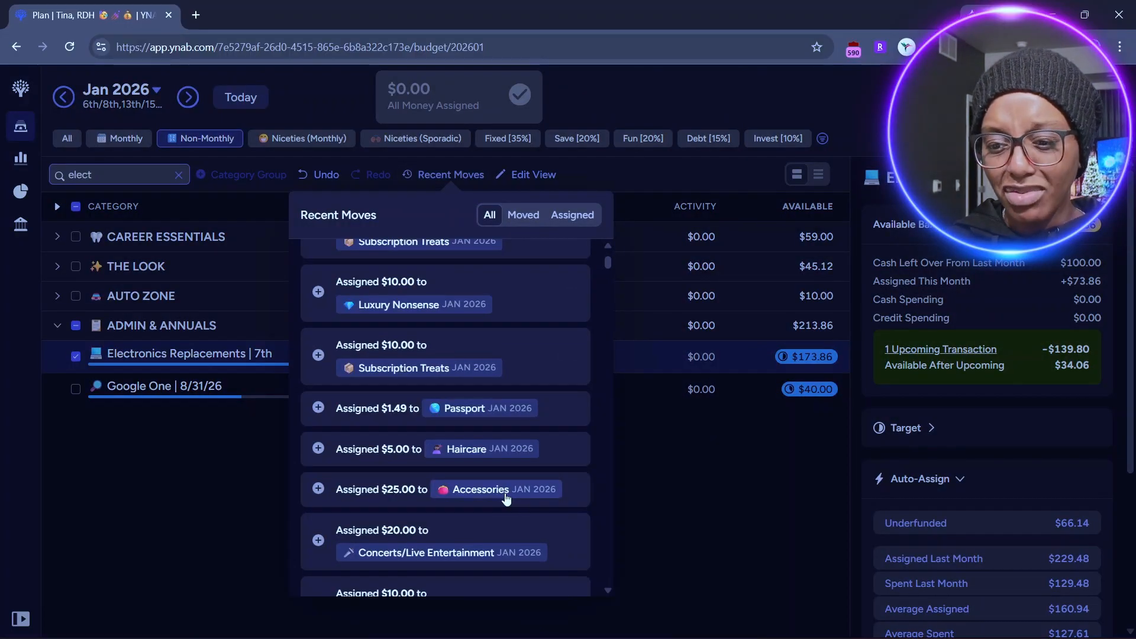
click(506, 496)
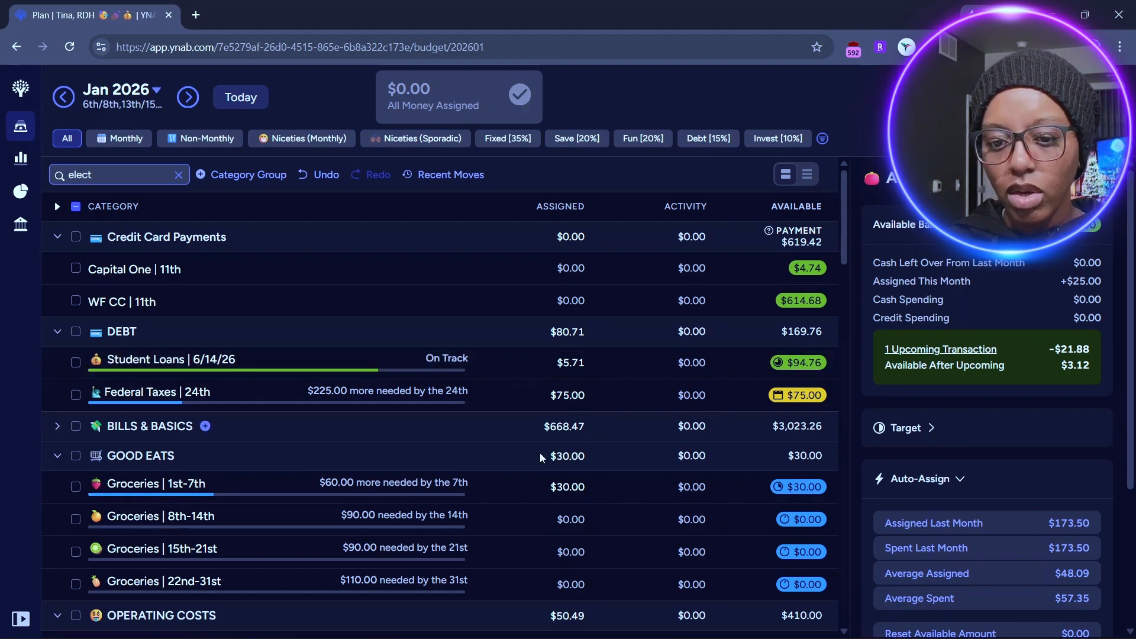
scroll(429, 503, down, 9)
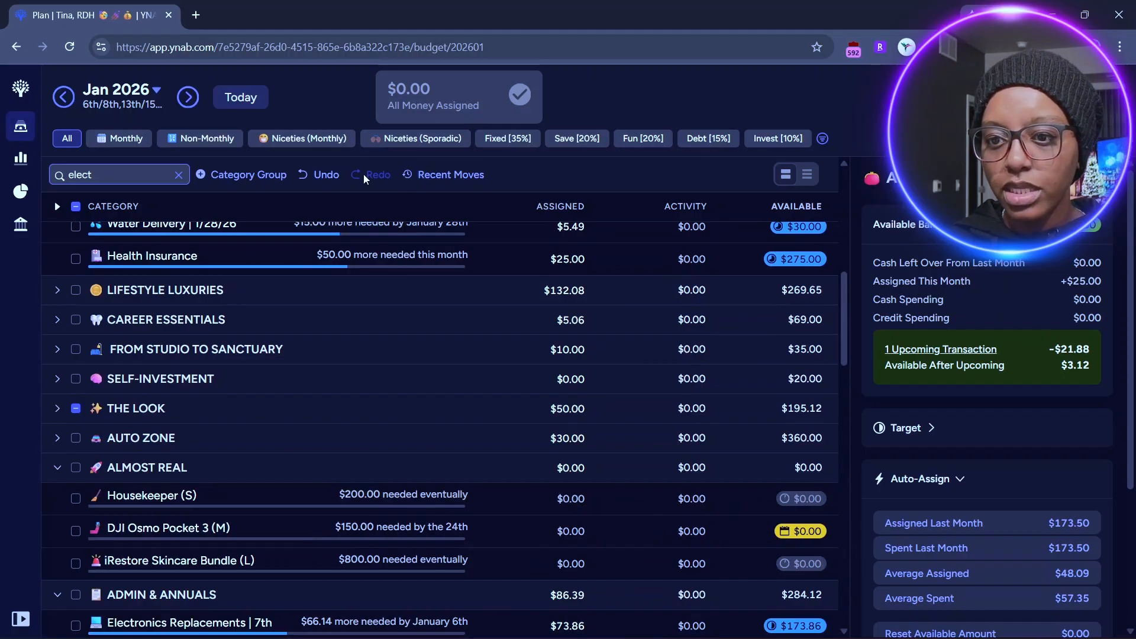
click(407, 186)
scroll(399, 436, down, 3)
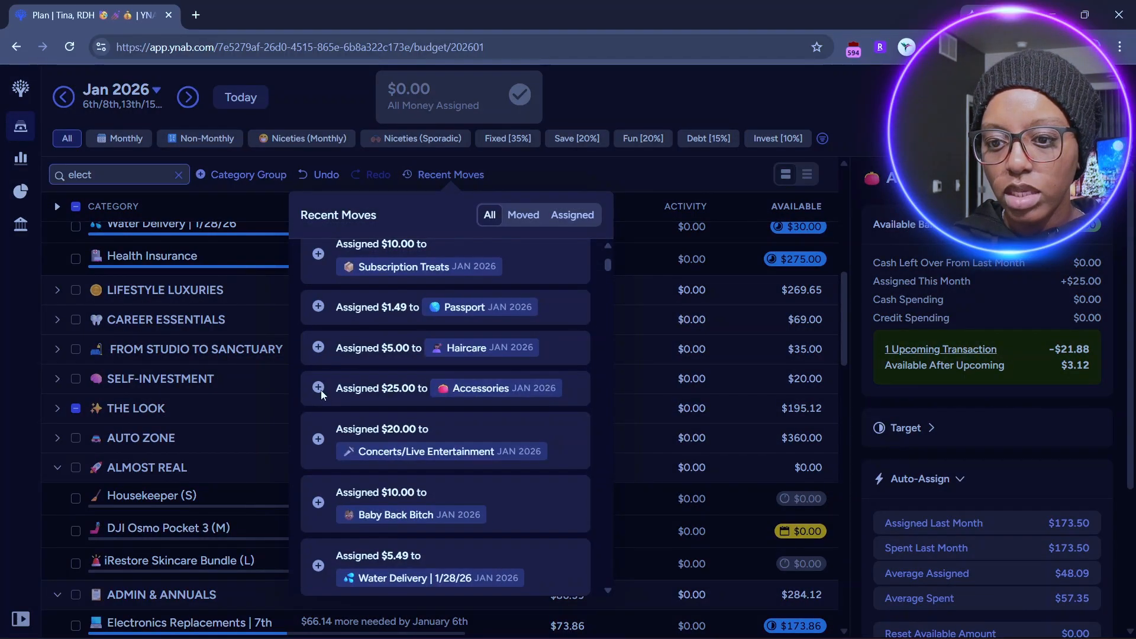
click(514, 390)
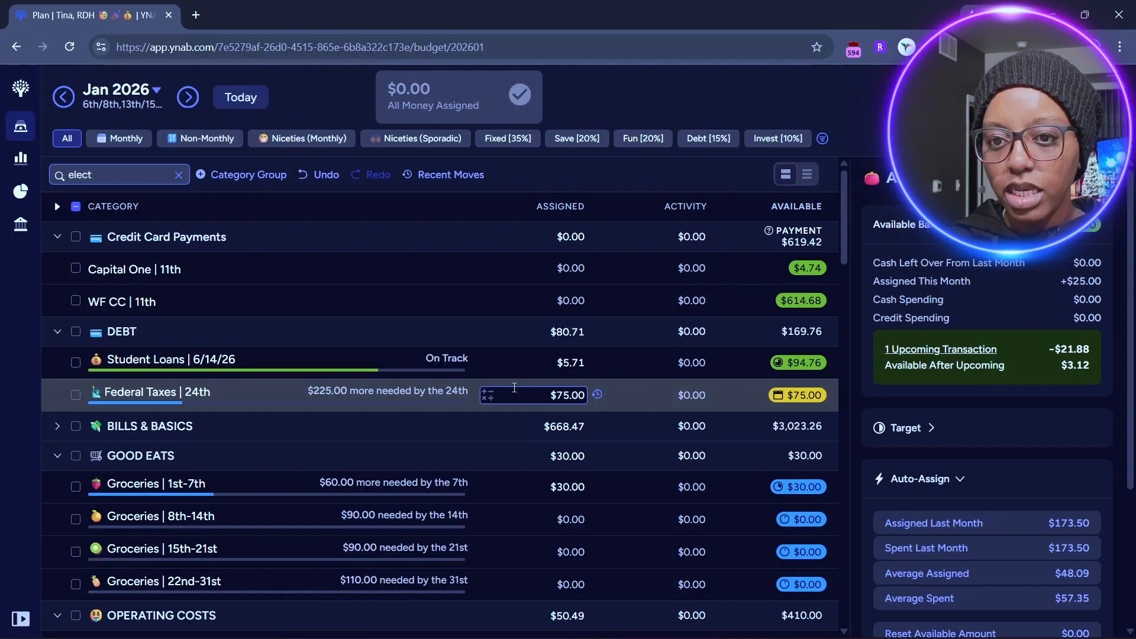
scroll(475, 410, down, 9)
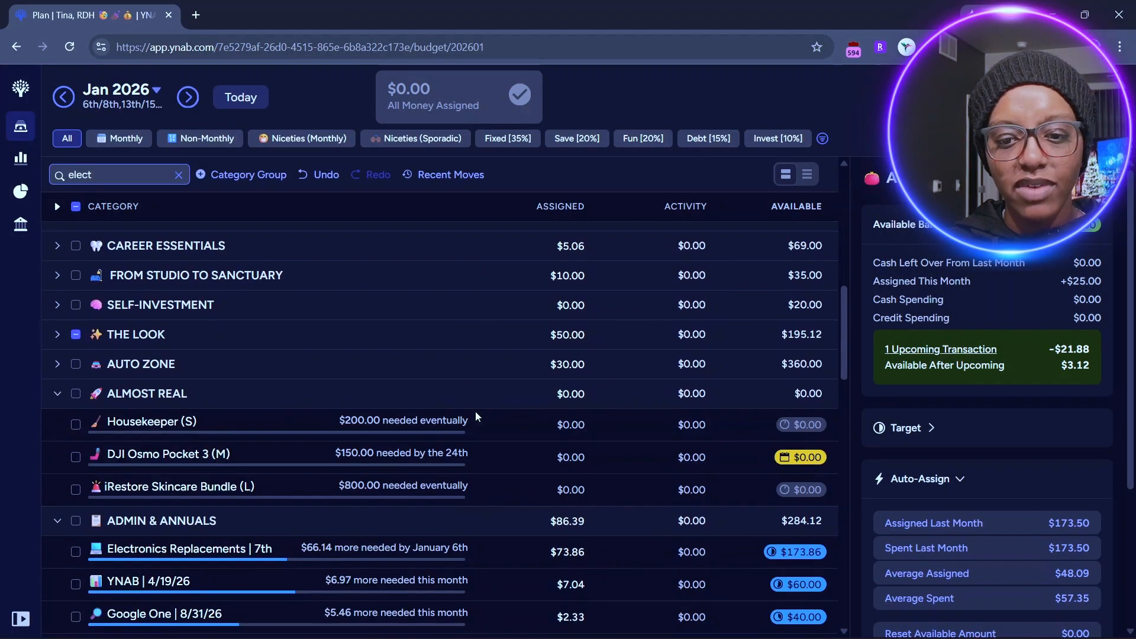
click(56, 335)
click(572, 397)
text(0)
key(Return)
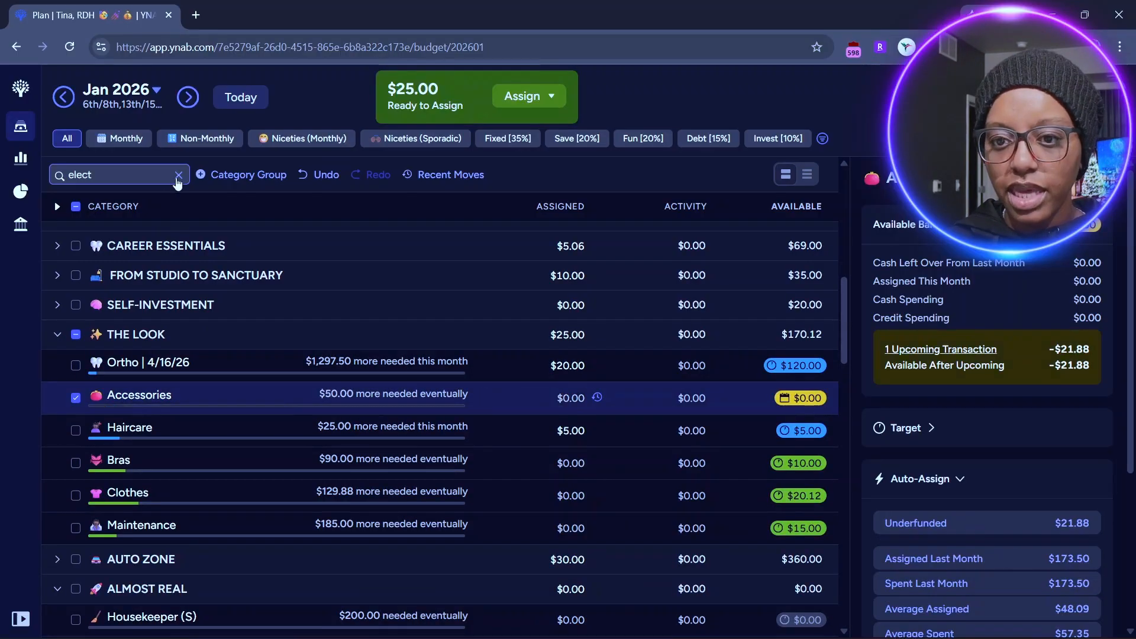
Filter the categories for "electe", add $25 to the assigned amount of Electronics Replacements, and clear the selection and filter.
click(134, 177)
text(electe)
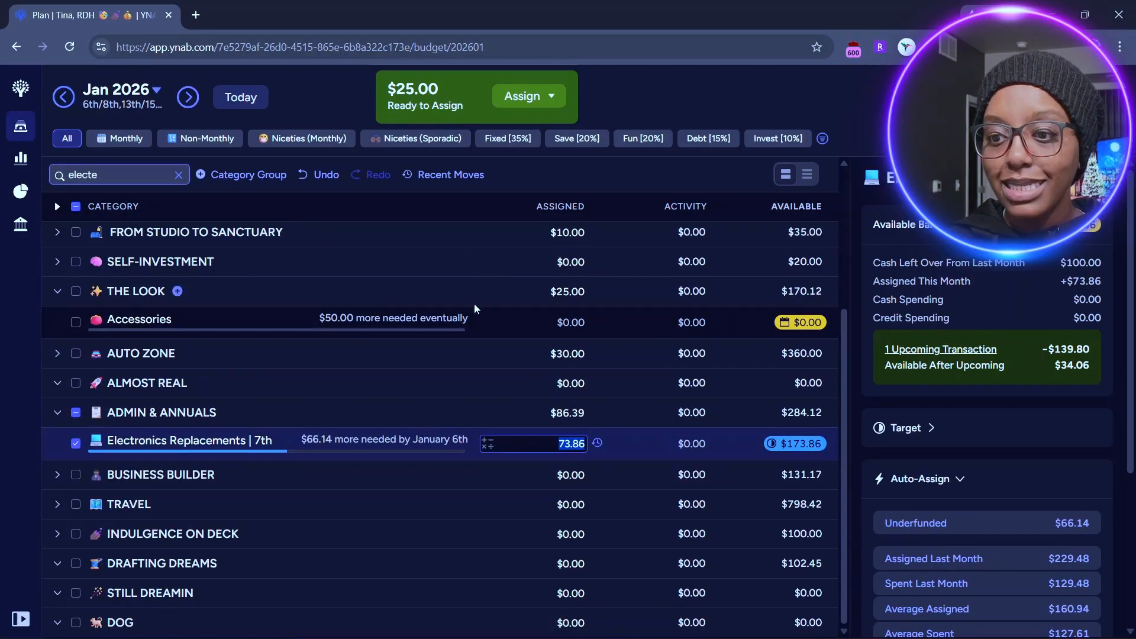
text(25)
key(Return)
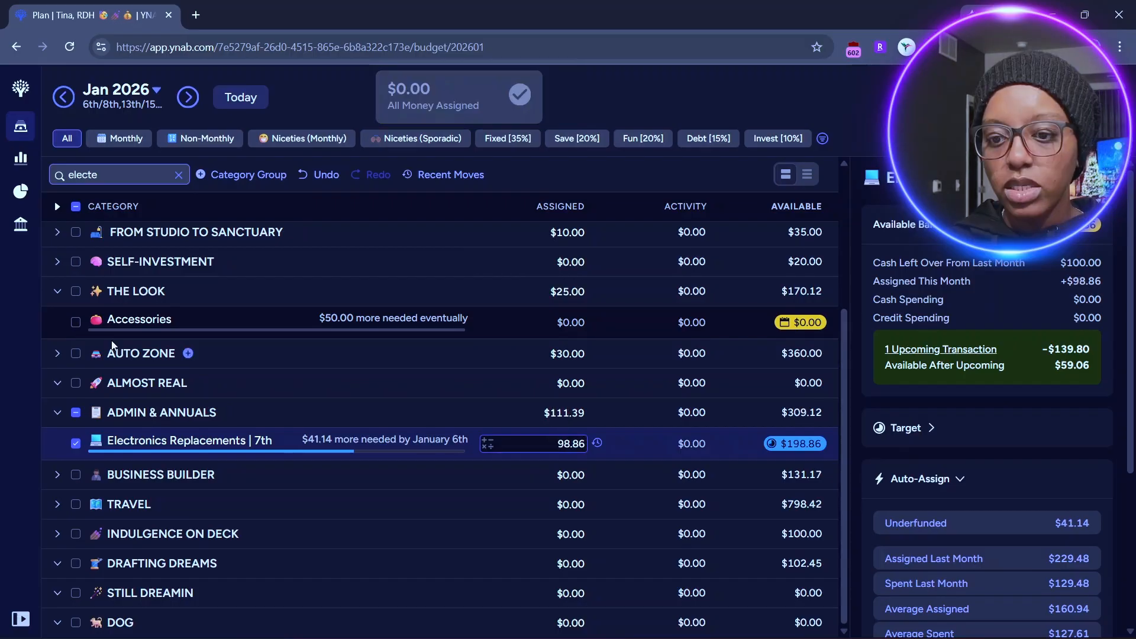
click(76, 413)
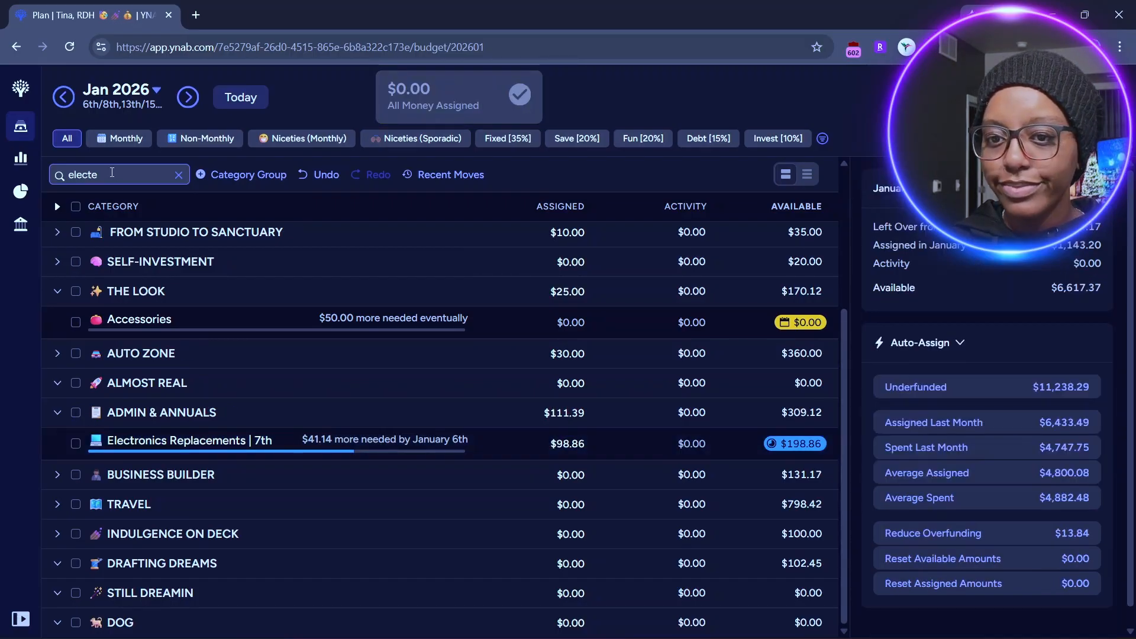
click(178, 174)
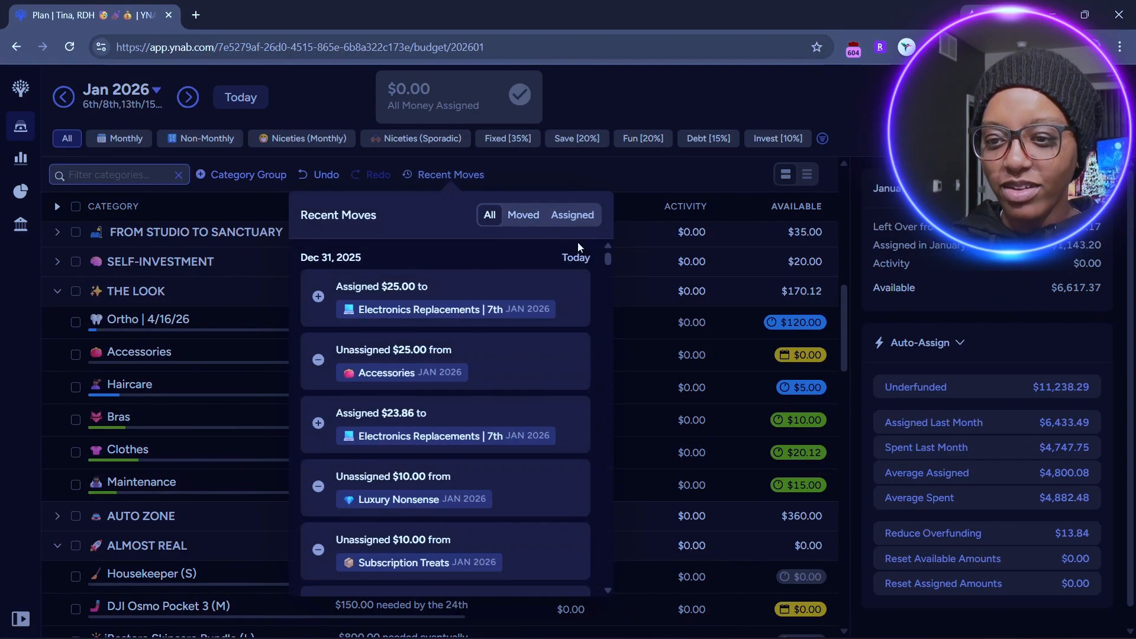
Review the recent moves list for other assignments that could be redirected.
scroll(461, 423, down, 5)
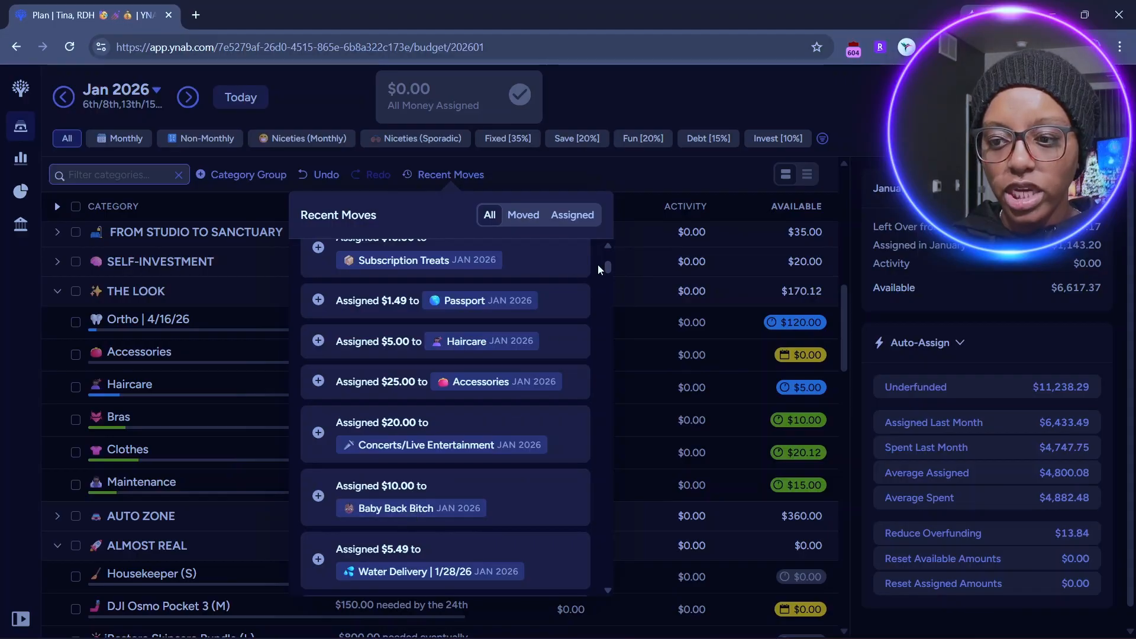
drag(608, 266, 609, 270)
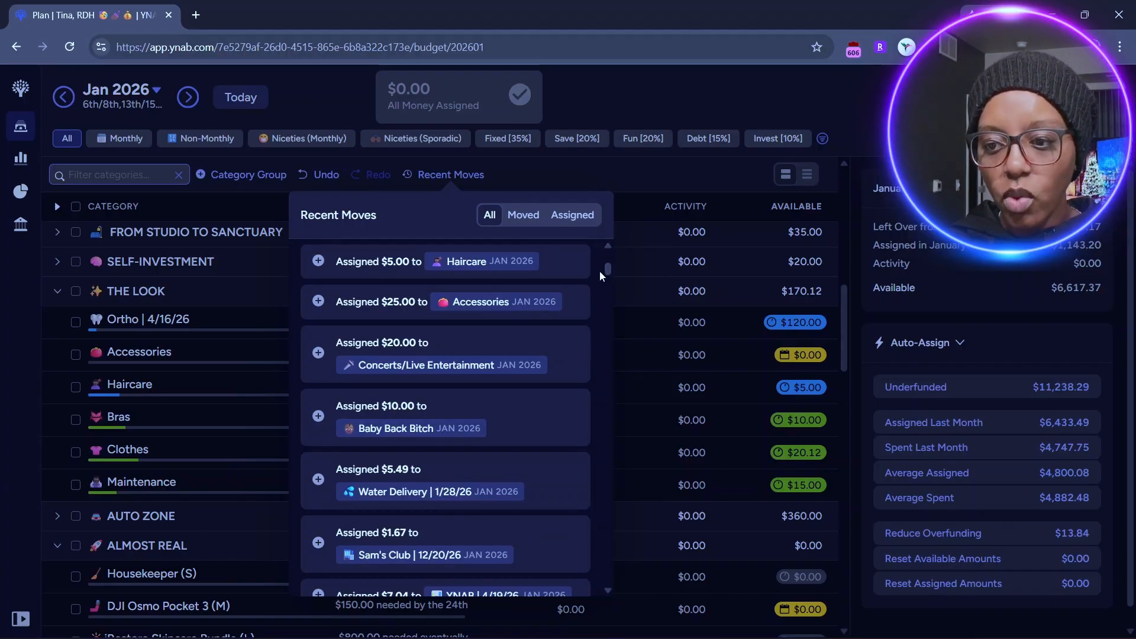
drag(608, 270, 609, 277)
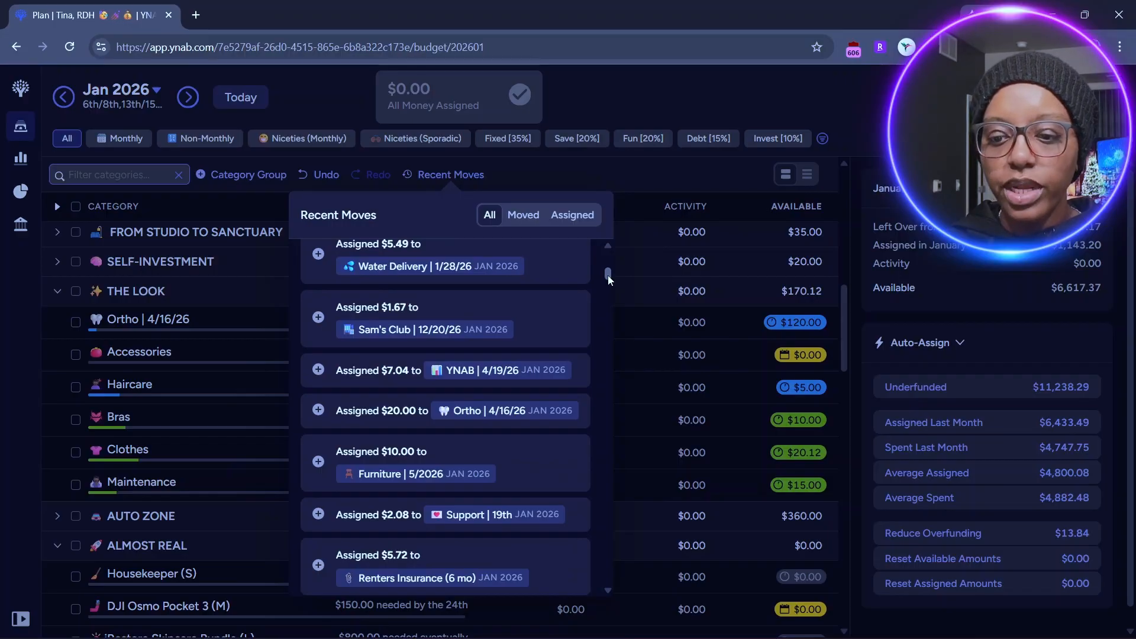
click(688, 165)
Move $30.00 from the Groceries | 1st-7th category to Electronics Replacements.
scroll(657, 165, up, 9)
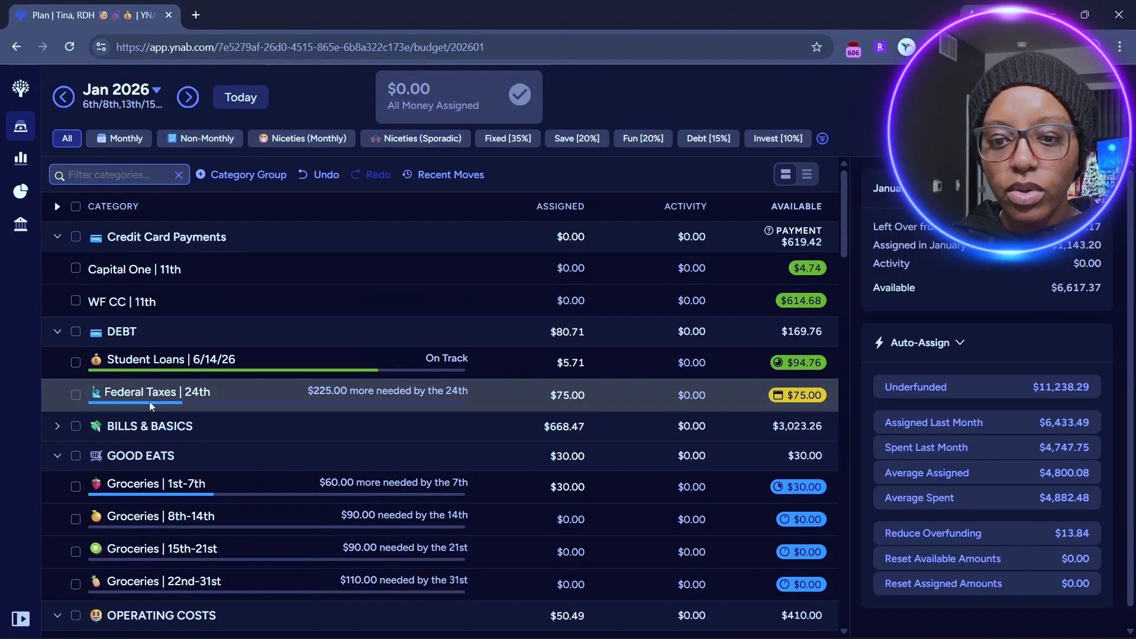
scroll(149, 401, down, 4)
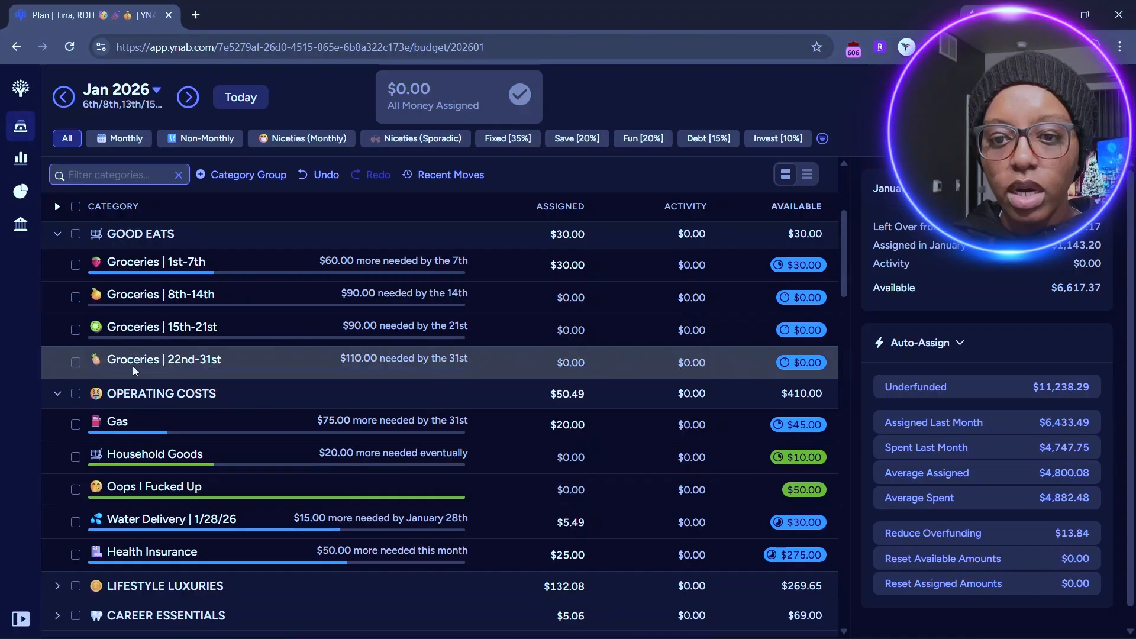
click(576, 263)
click(798, 265)
click(790, 380)
text(electr)
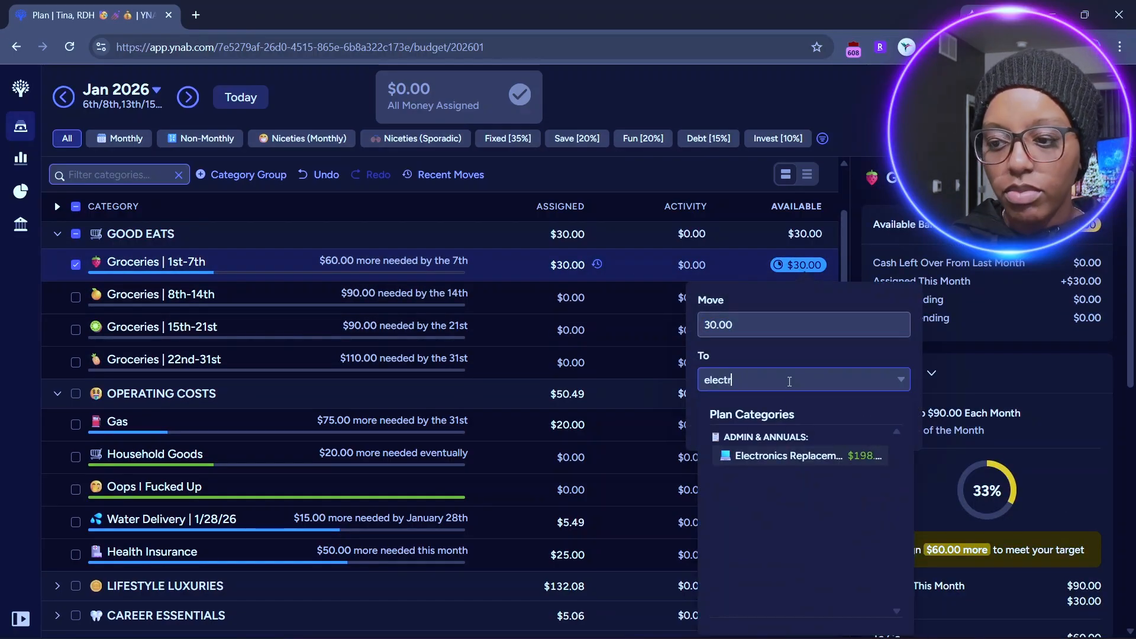
click(789, 456)
click(891, 438)
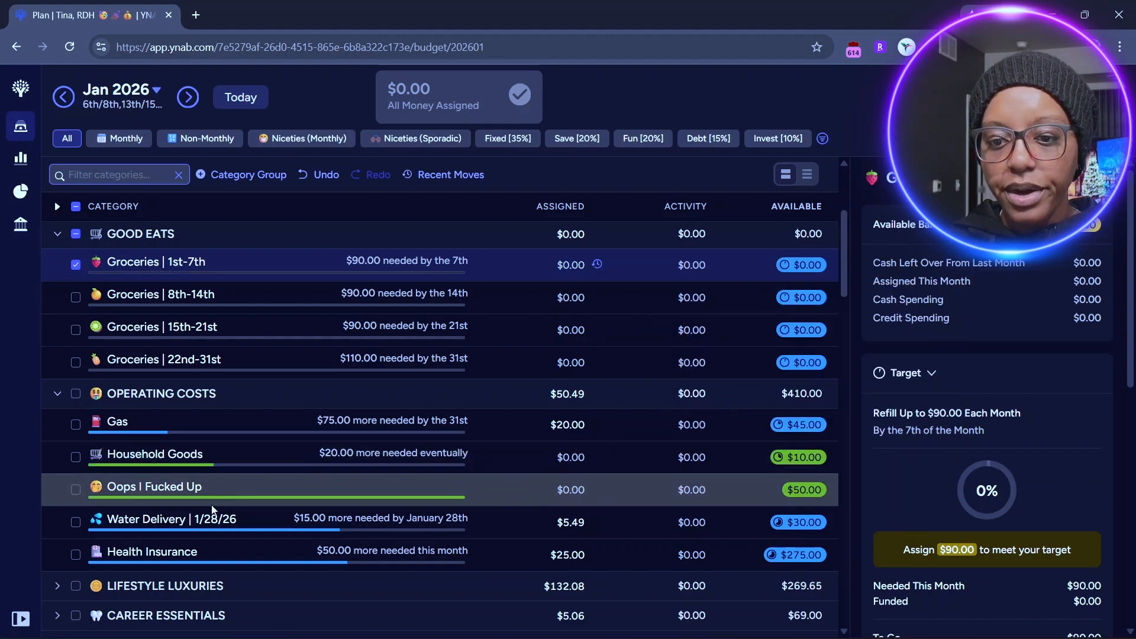
Set the assigned amount of Water Delivery in OPERATING COSTS to $0.
click(562, 522)
click(570, 518)
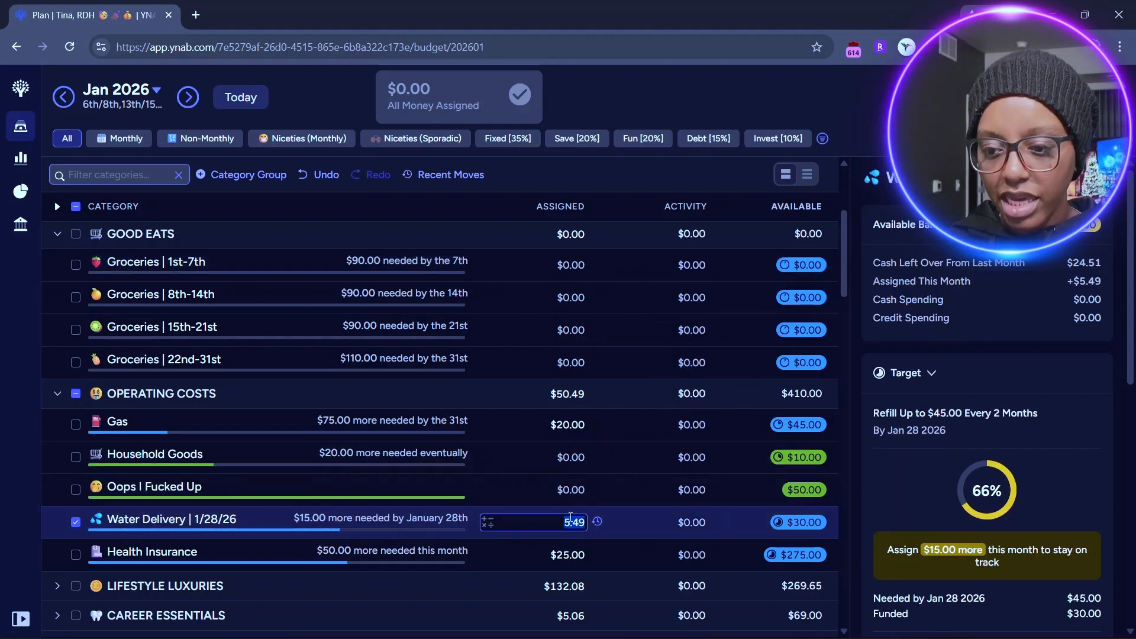
key(BackSpace)
key(Return)
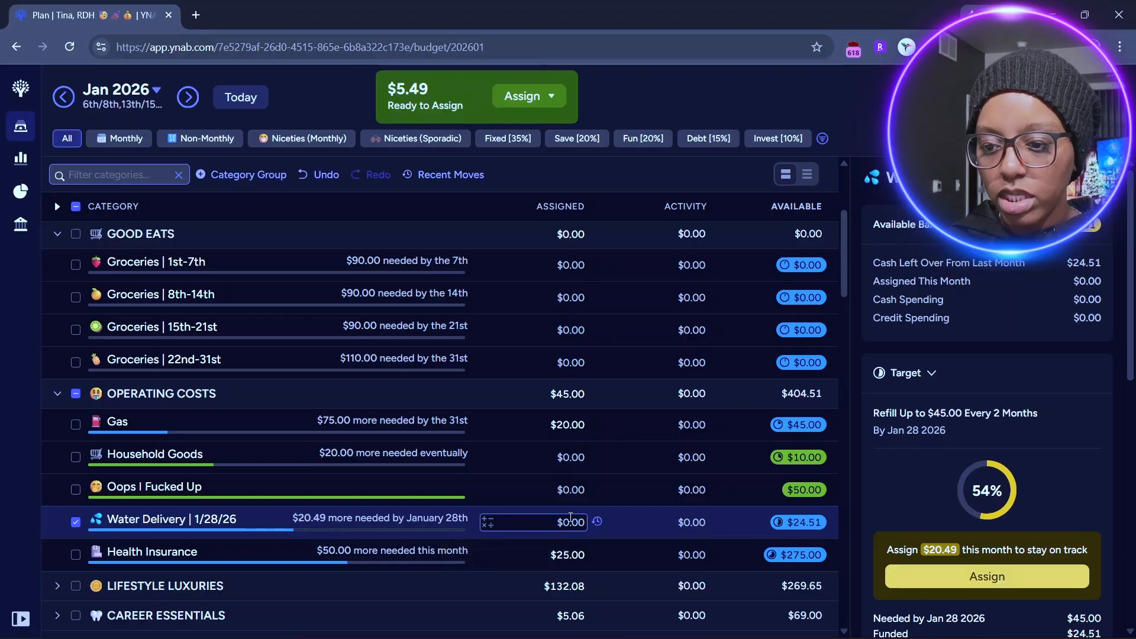
Assign the remaining $5.49 in Ready to Assign to the Electronics Replacements category.
click(550, 100)
click(484, 258)
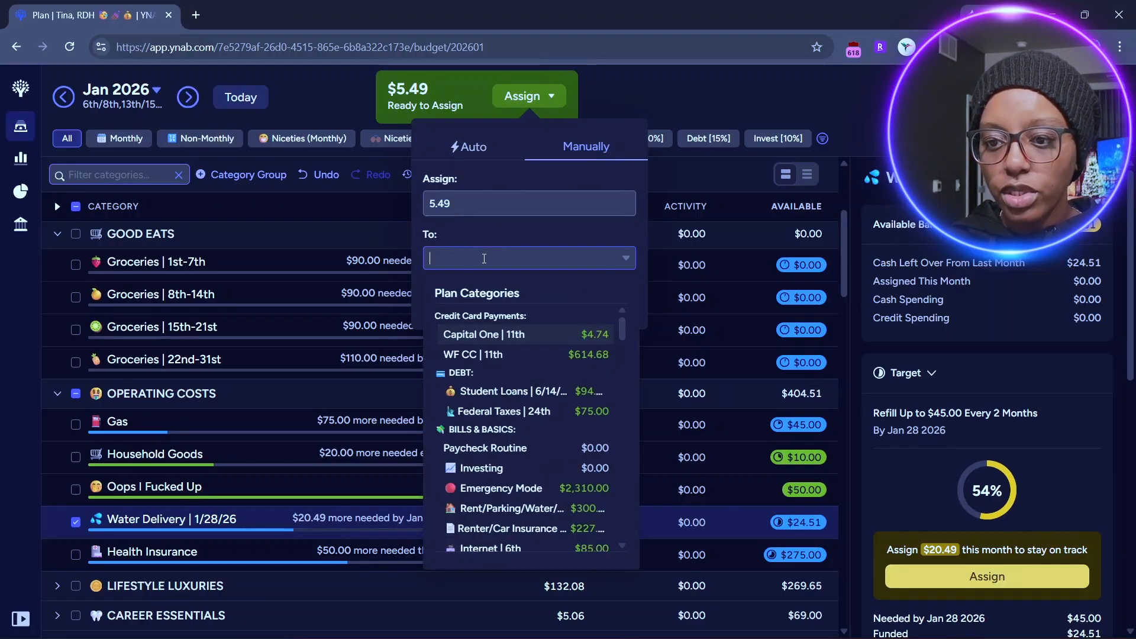
text(elec)
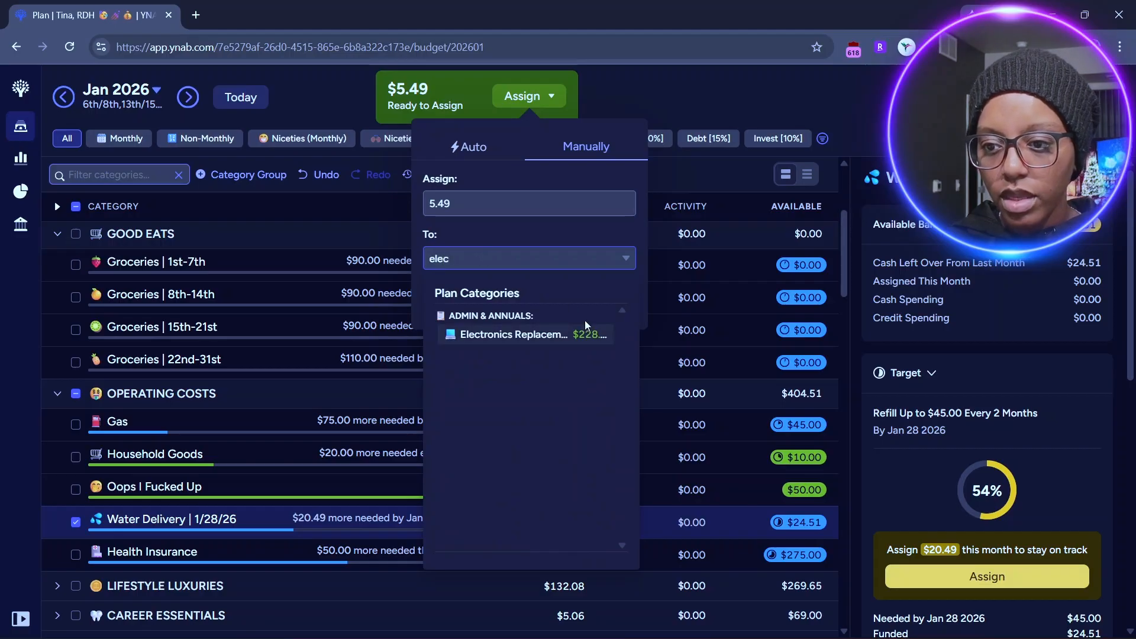
click(585, 328)
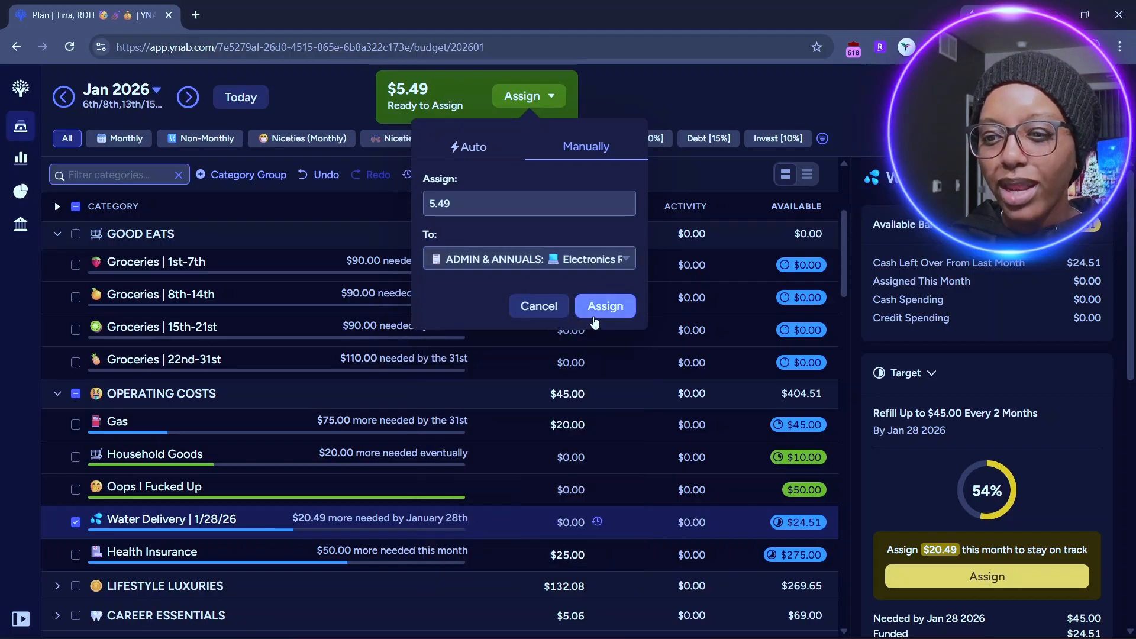
click(595, 310)
Filter the categories for "elec" and expand the target details of Electronics Replacements to check what is still needed.
click(83, 177)
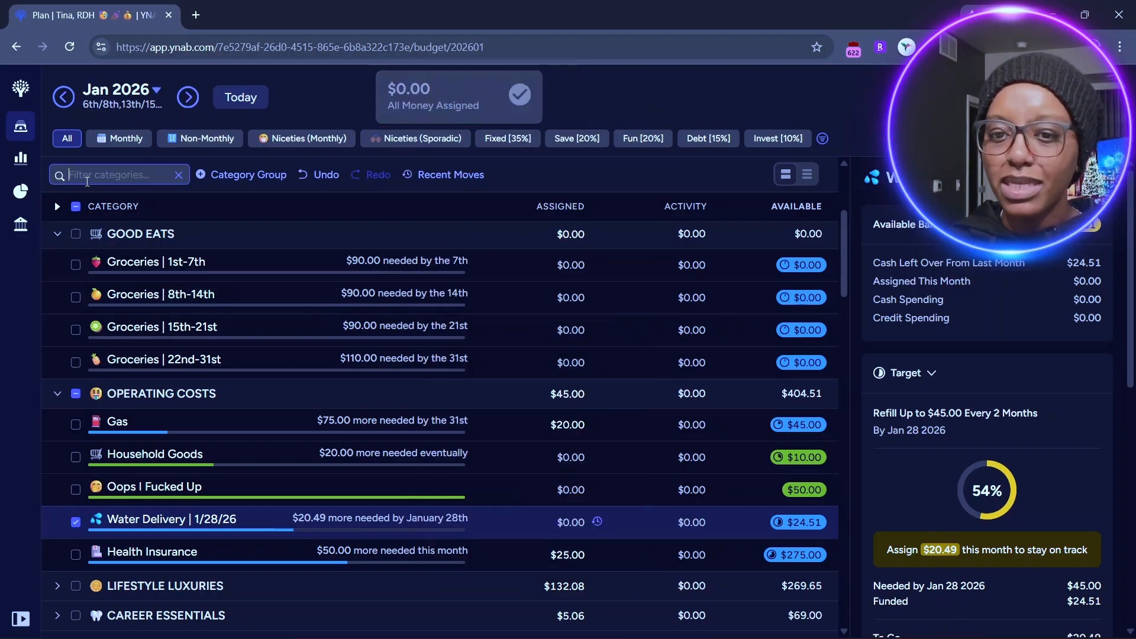
text(elec)
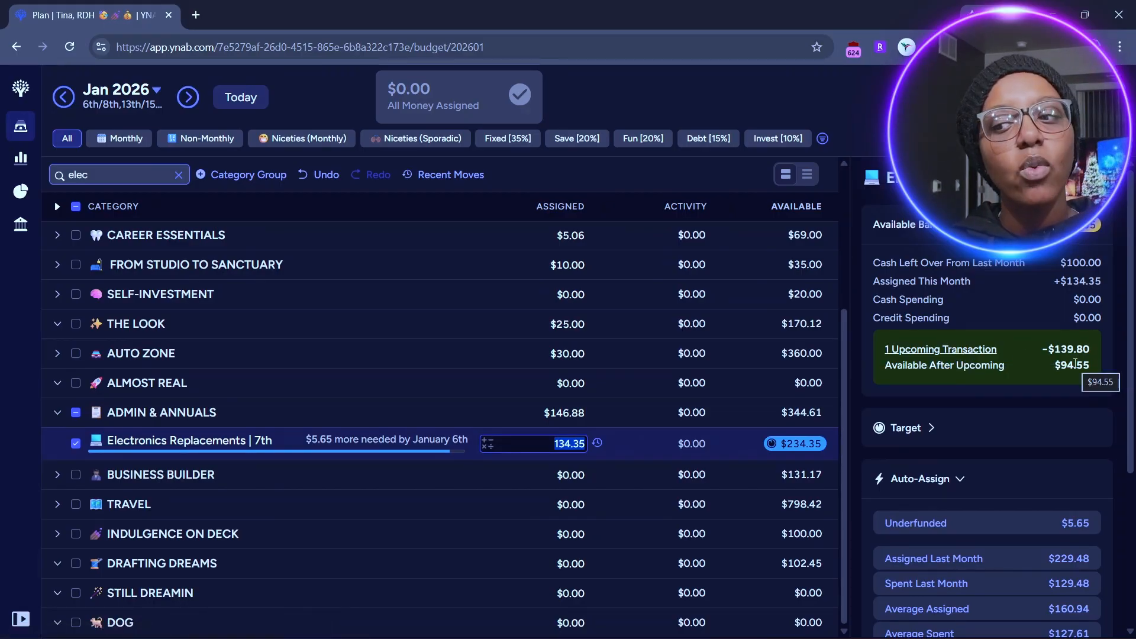
click(910, 430)
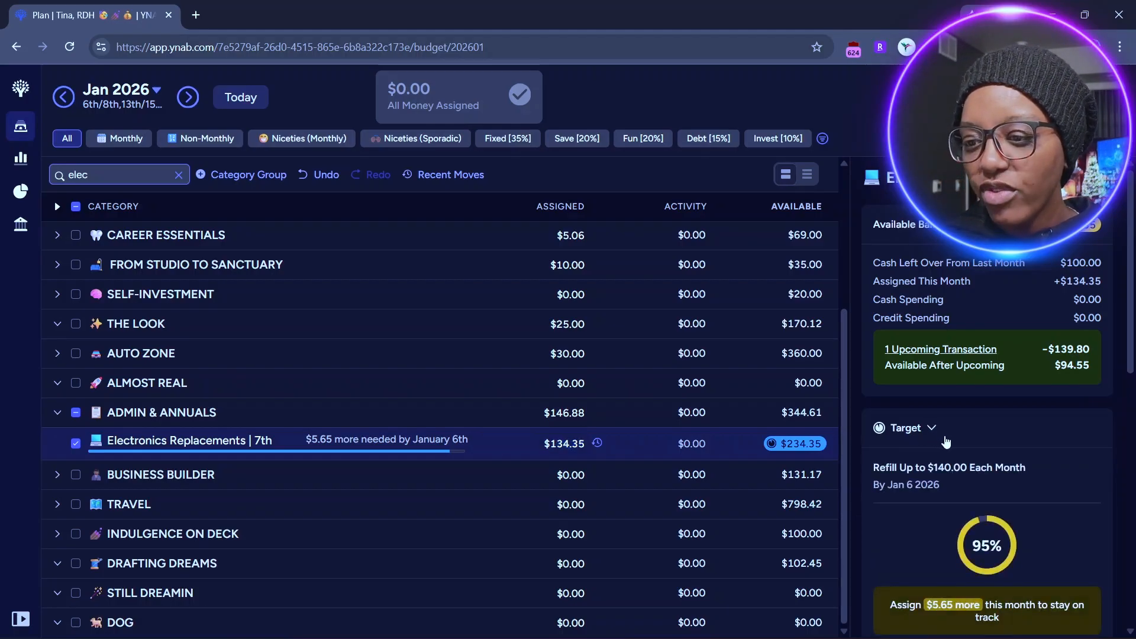
scroll(946, 443, down, 3)
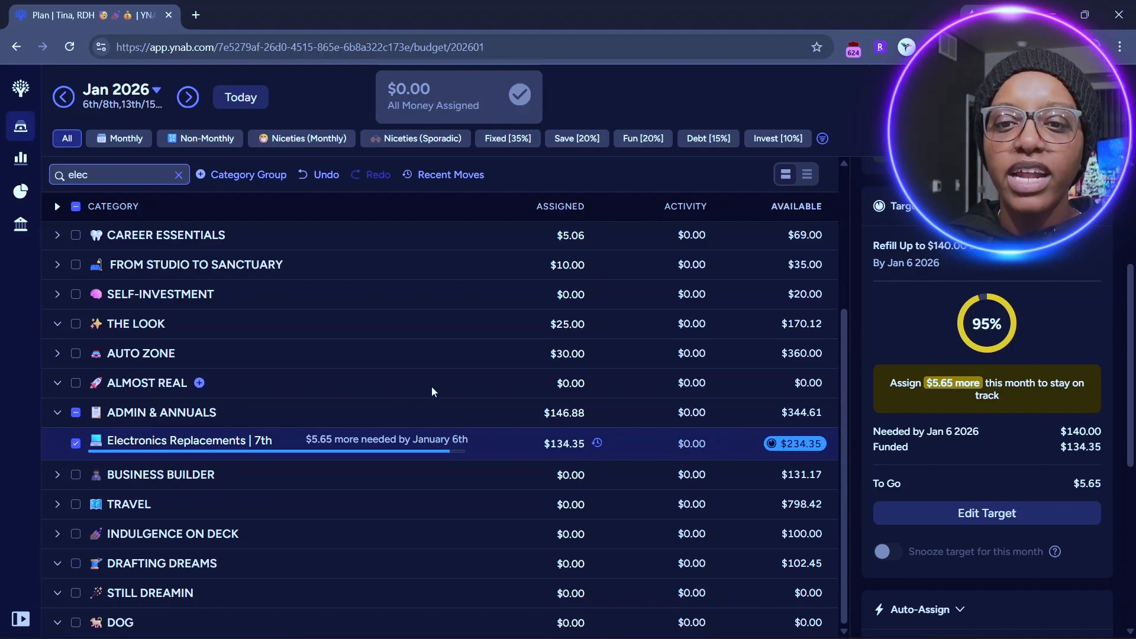
Check the December 2025 available balance of Electronics Replacements and return to January 2026.
click(64, 96)
scroll(323, 365, down, 10)
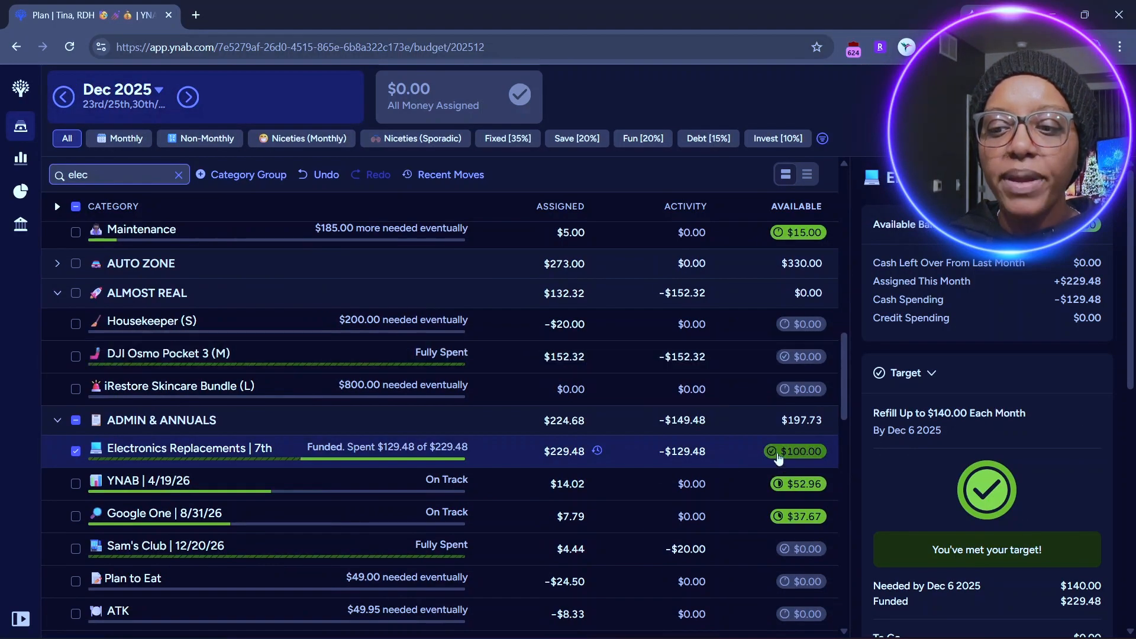
mouse_move(786, 458)
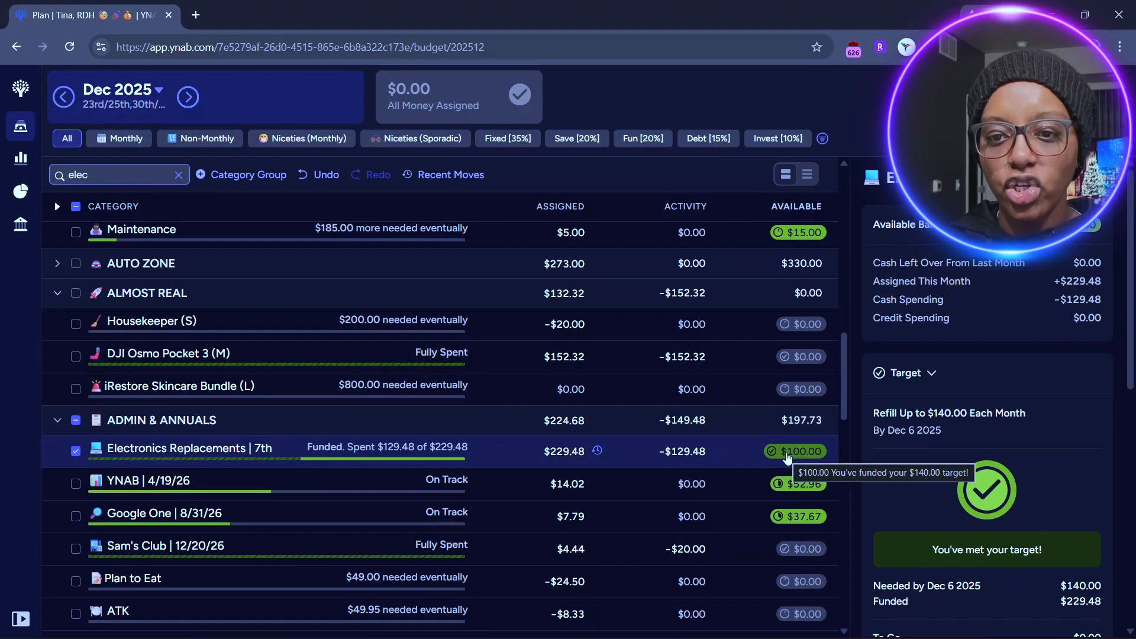
click(196, 101)
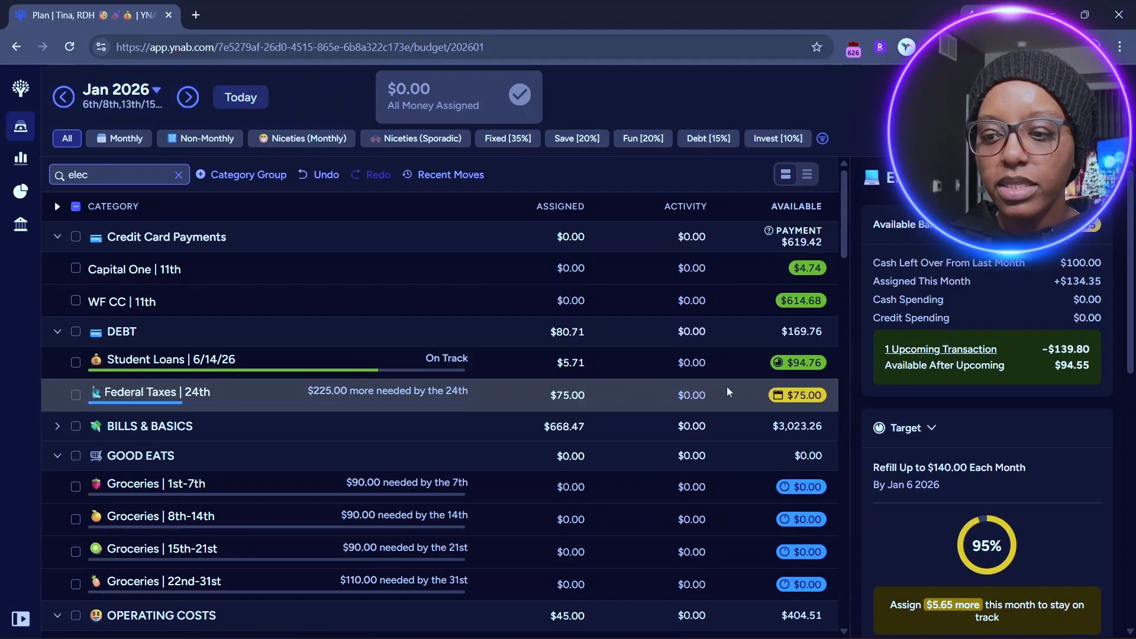
Look through the January 2026 categories and review the list of recent moves.
scroll(508, 420, down, 6)
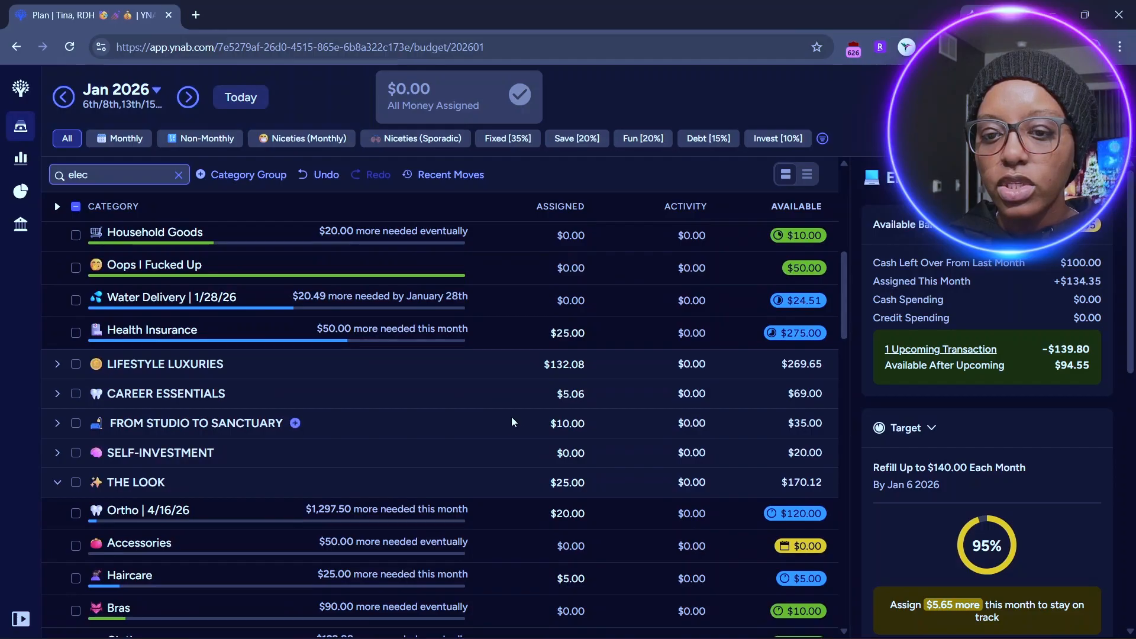
scroll(511, 421, down, 6)
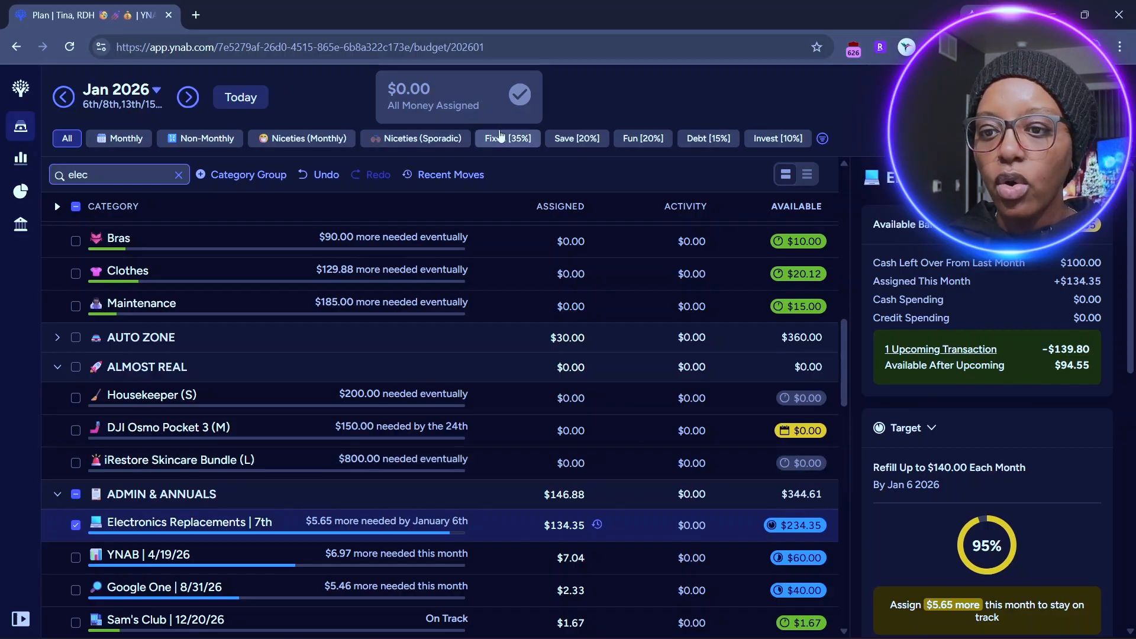
click(457, 181)
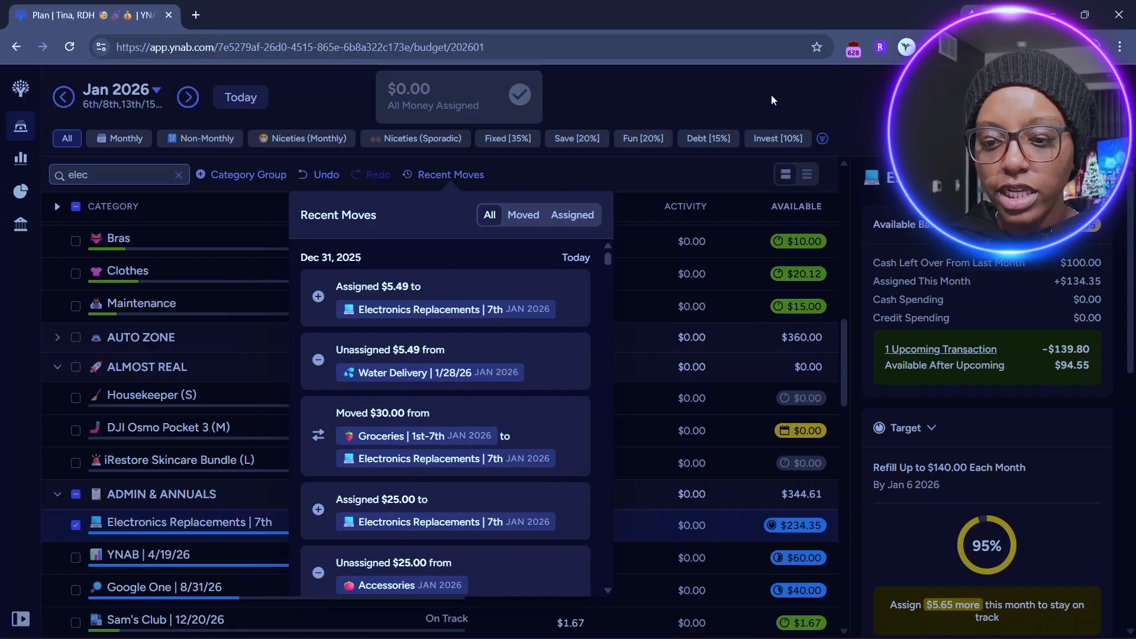
click(732, 80)
Undo the recent reassignments to Electronics Replacements, back through the $25.00 unassigned from Accessories, and check its available amount after upcoming transactions.
click(319, 175)
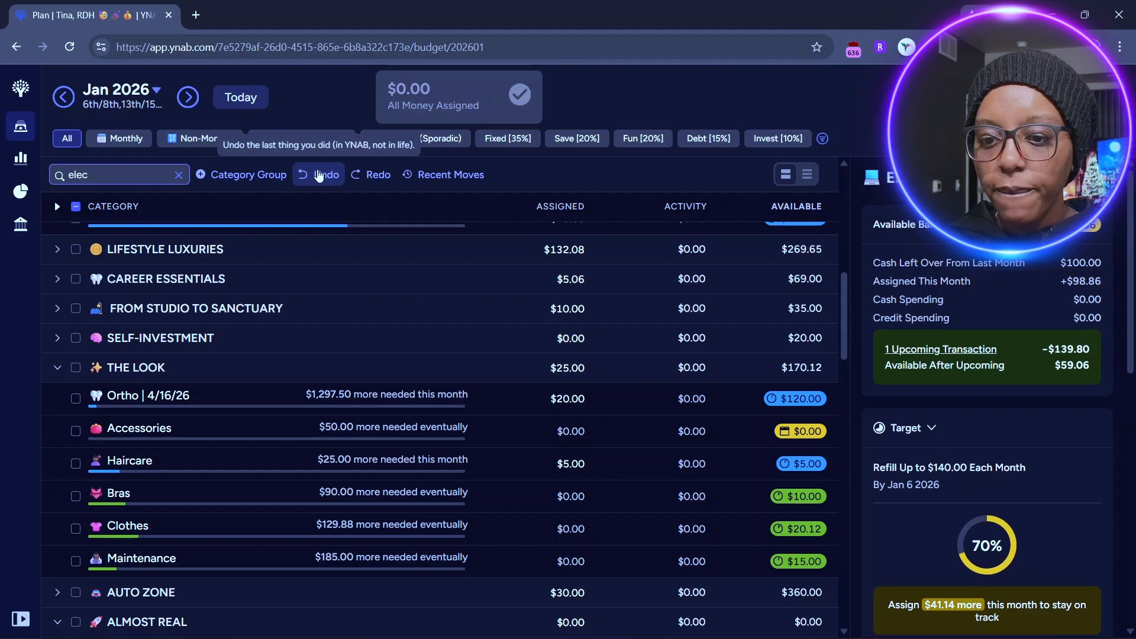
click(319, 175)
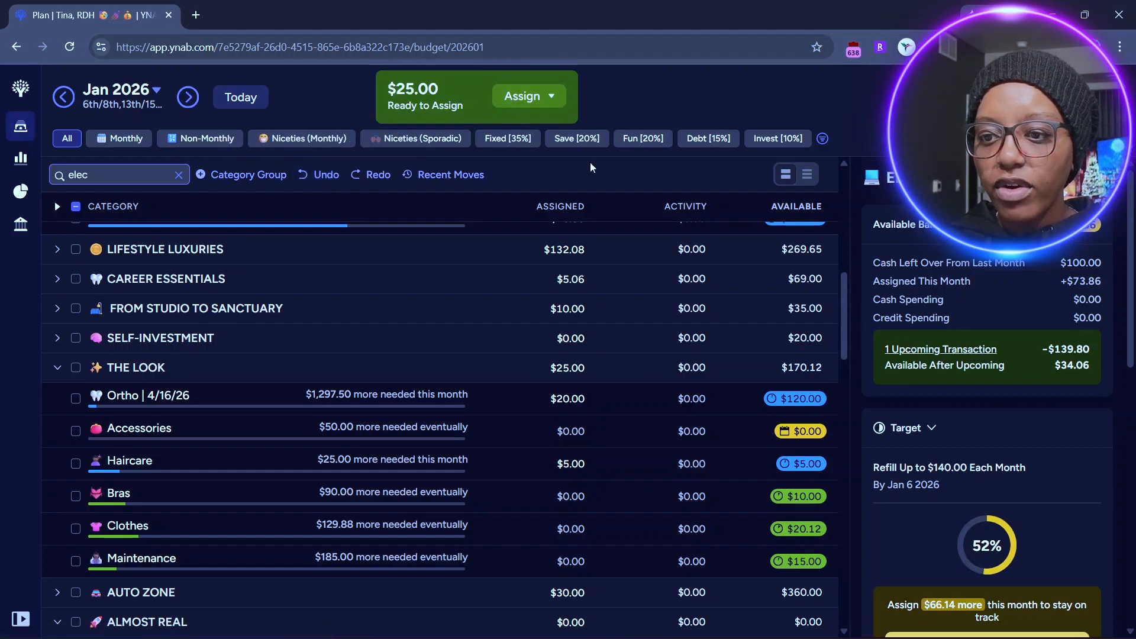
click(316, 175)
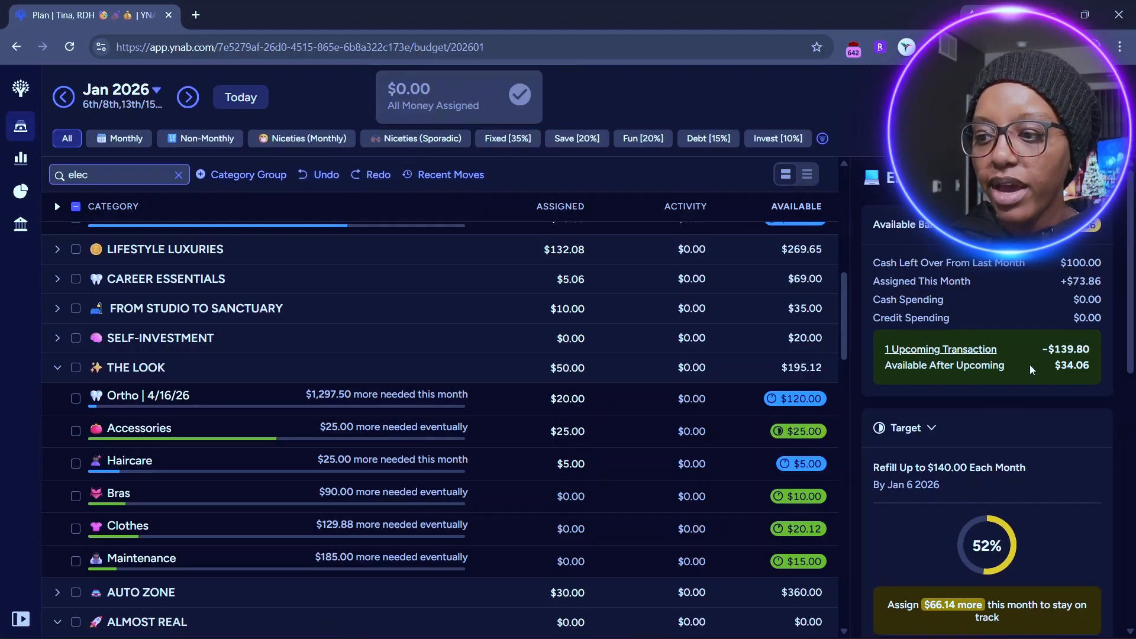
scroll(797, 563, down, 4)
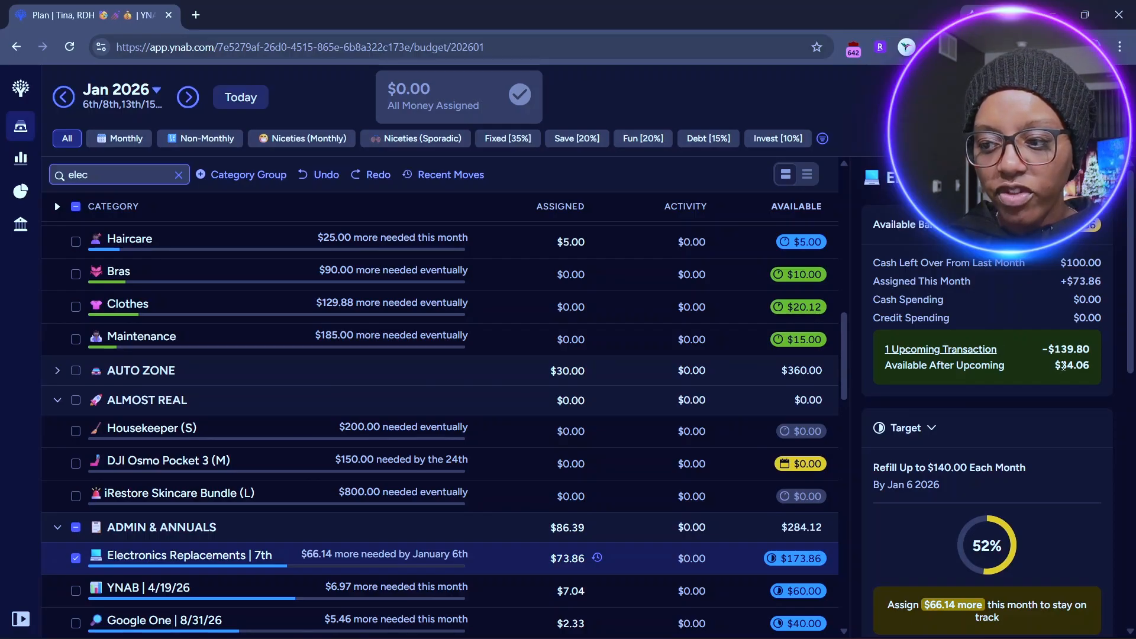
drag(1063, 366, 1086, 366)
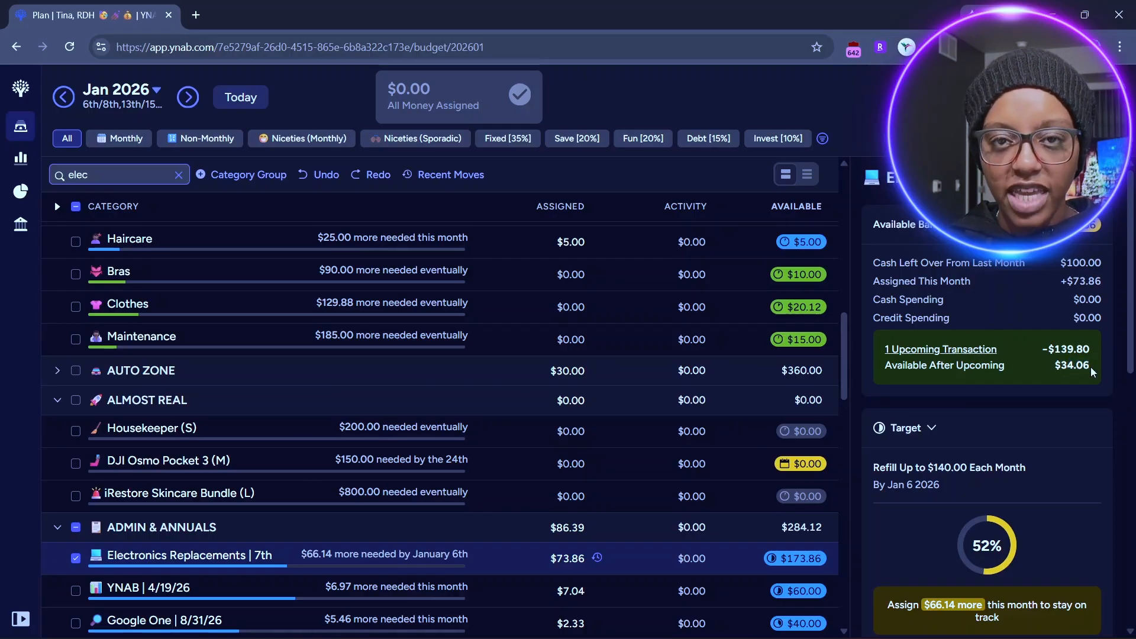